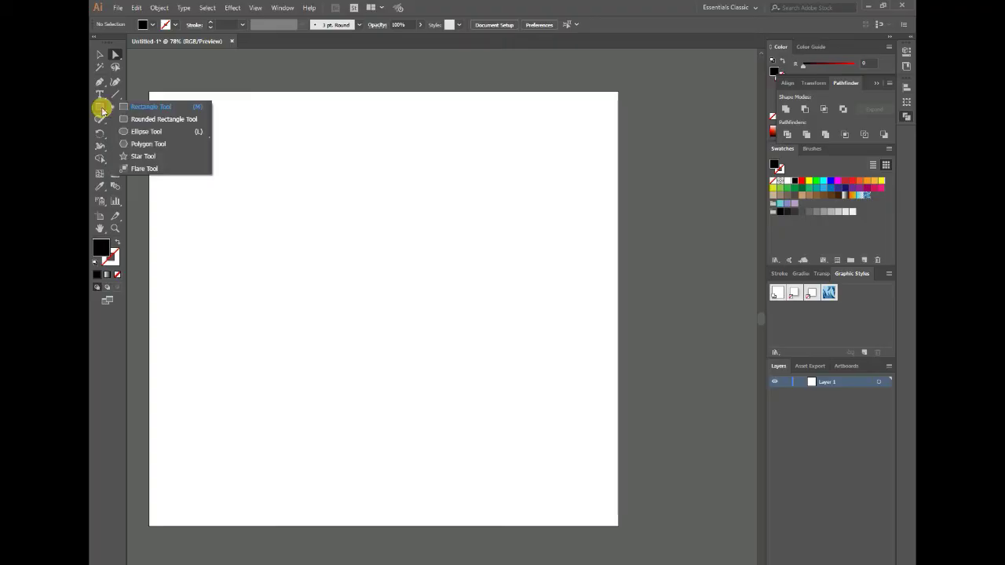
- Draw a tall black rounded-rectangle pill and a rectangle covering its top half
left_click(135, 120)
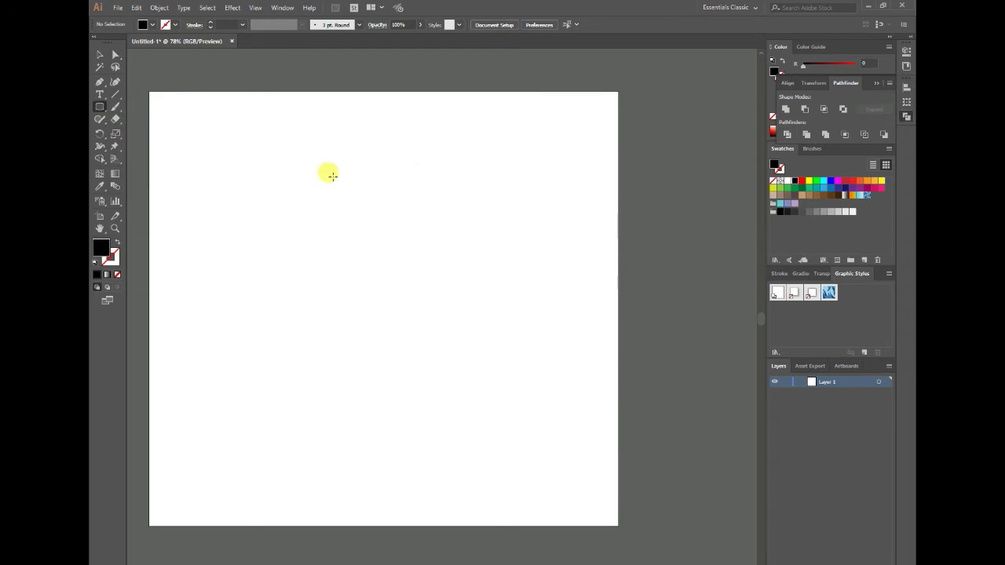
left_click_drag(333, 176, 504, 434)
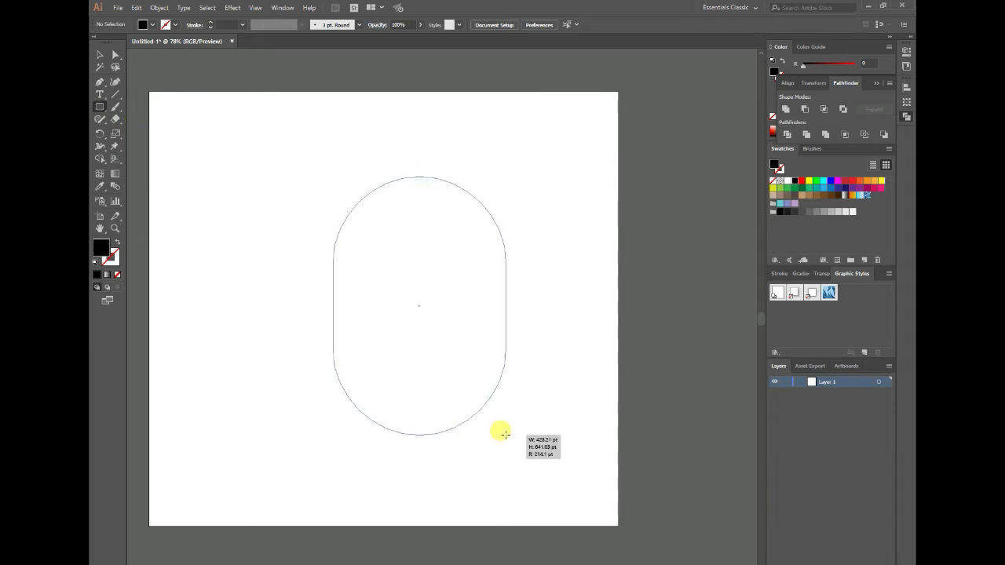
left_click_drag(504, 433, 503, 434)
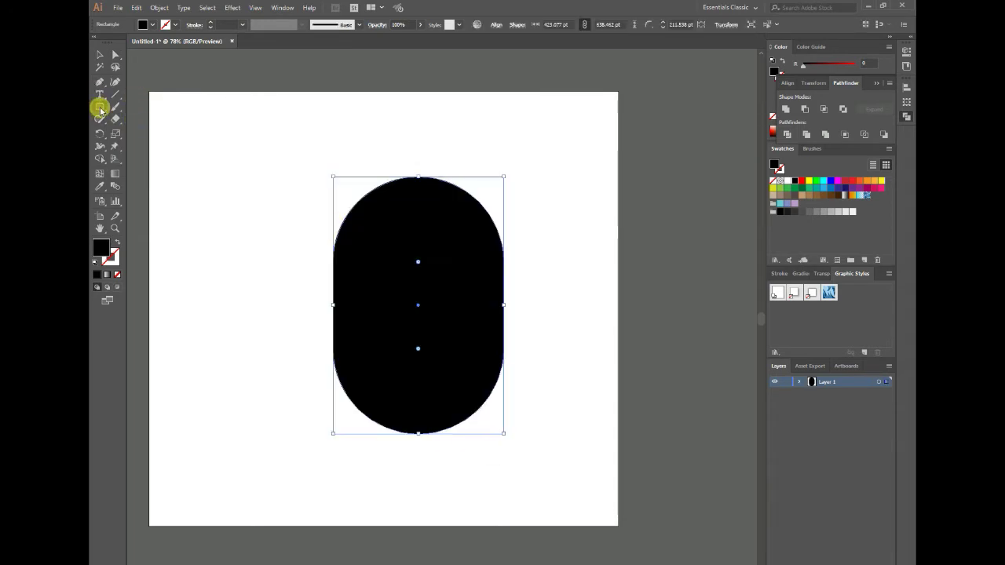
left_click(277, 144)
left_click(521, 304)
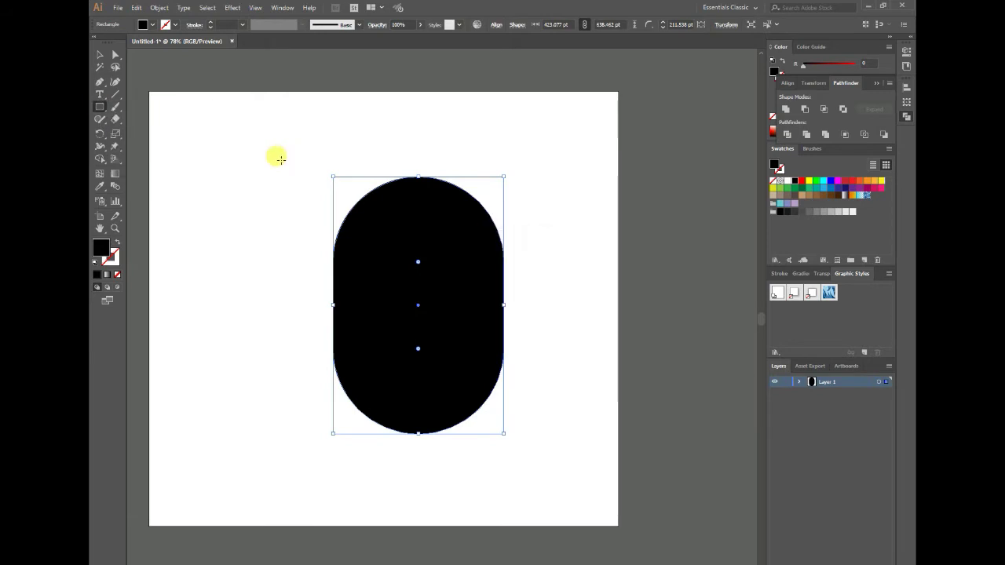
left_click_drag(281, 160, 549, 306)
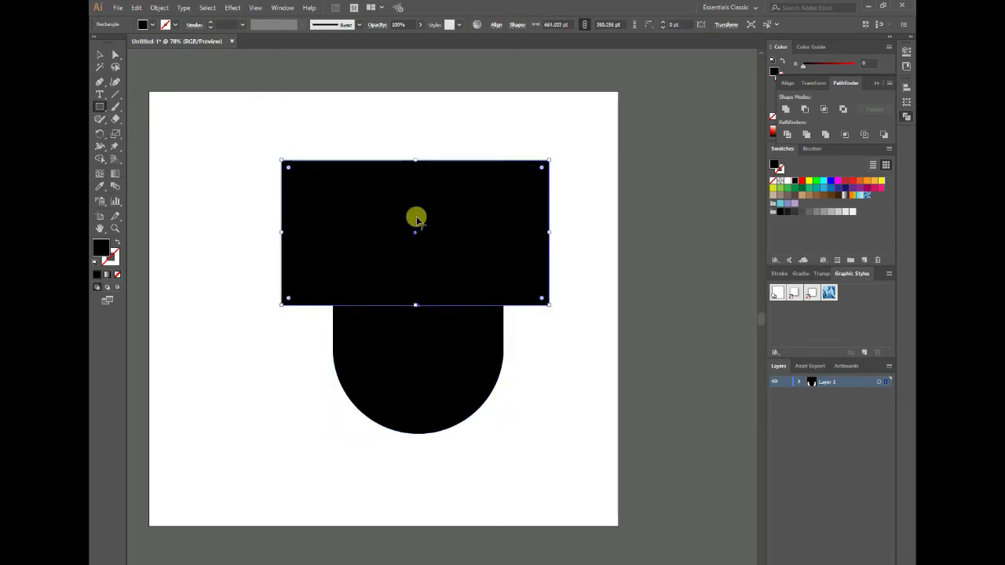
- Subtract the rectangle with Minus Front and move the half-round bowl up and left
left_click(100, 54)
left_click_drag(221, 140, 574, 435)
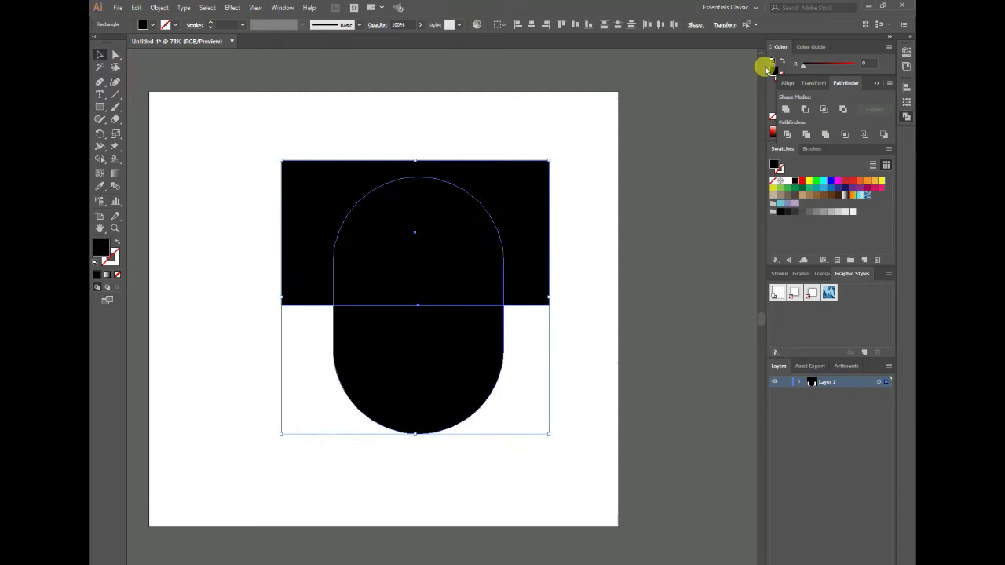
left_click(805, 108)
left_click_drag(423, 382, 348, 251)
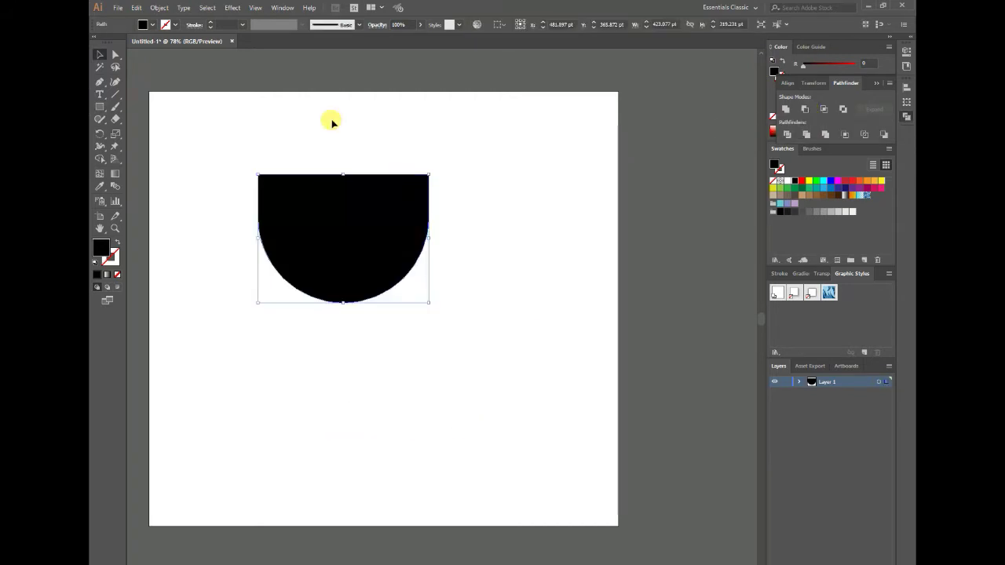
left_click(217, 209)
- Draw a flat light grey ellipse across the bowl's top, stretched to its edges
left_click(844, 211)
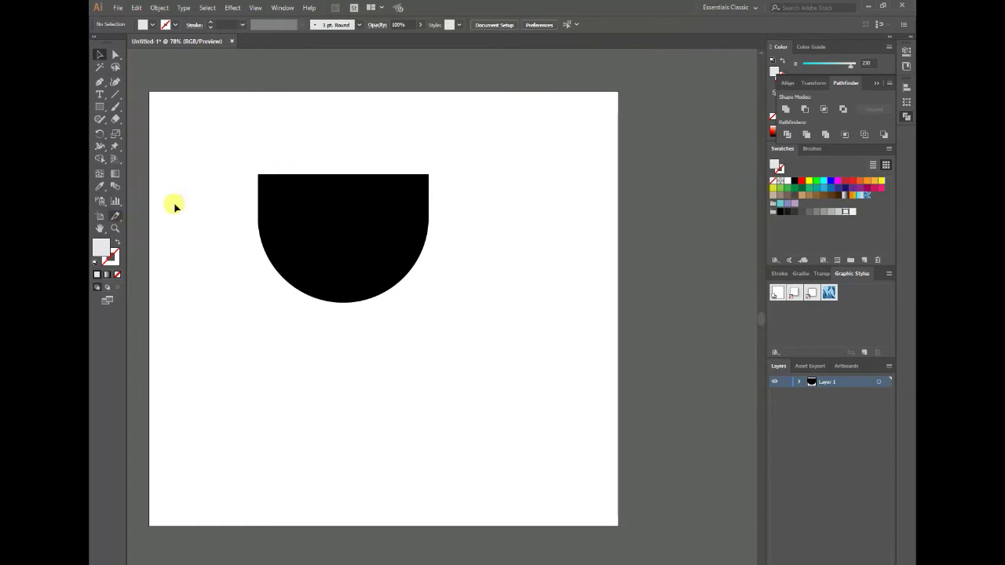
left_click_drag(100, 107, 140, 130)
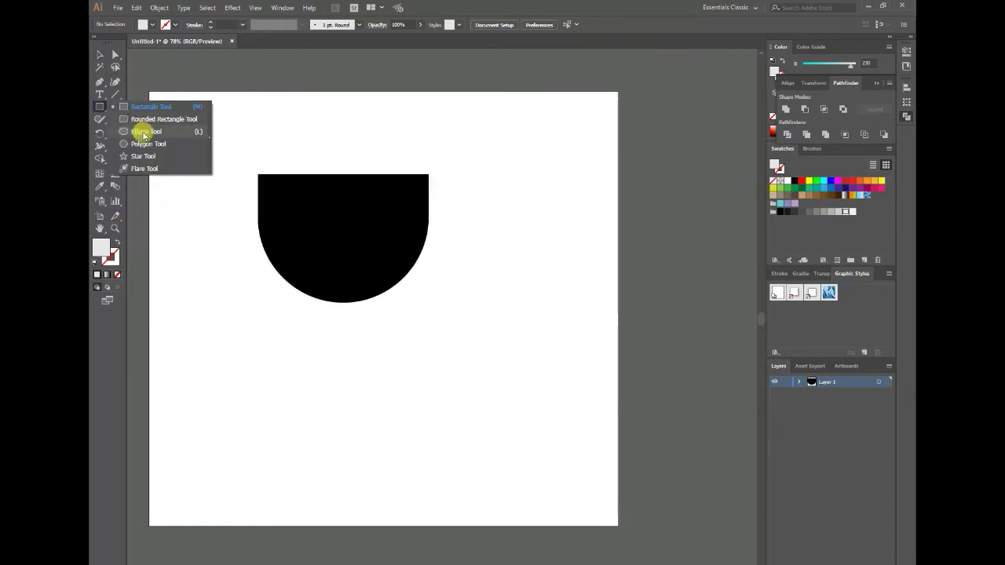
mouse_move(260, 152)
left_mouse_down()
mouse_move(431, 173)
mouse_move(425, 199)
left_mouse_up()
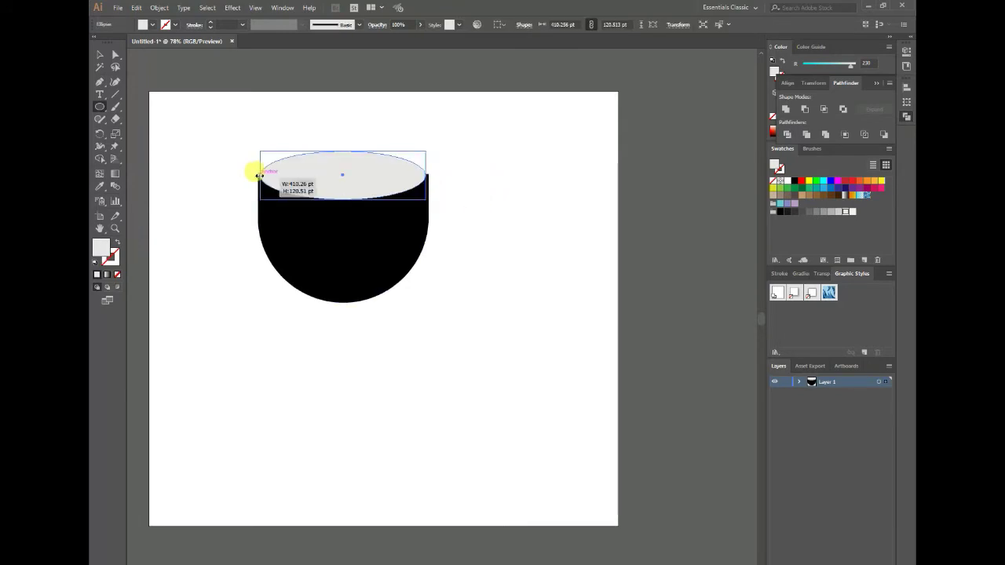
left_click_drag(259, 174, 255, 174)
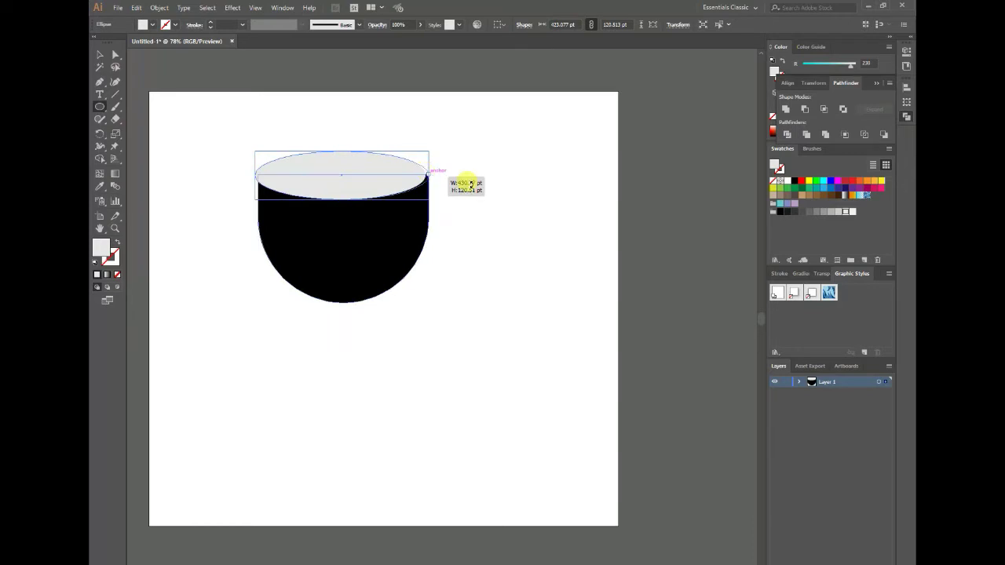
left_click_drag(425, 174, 429, 174)
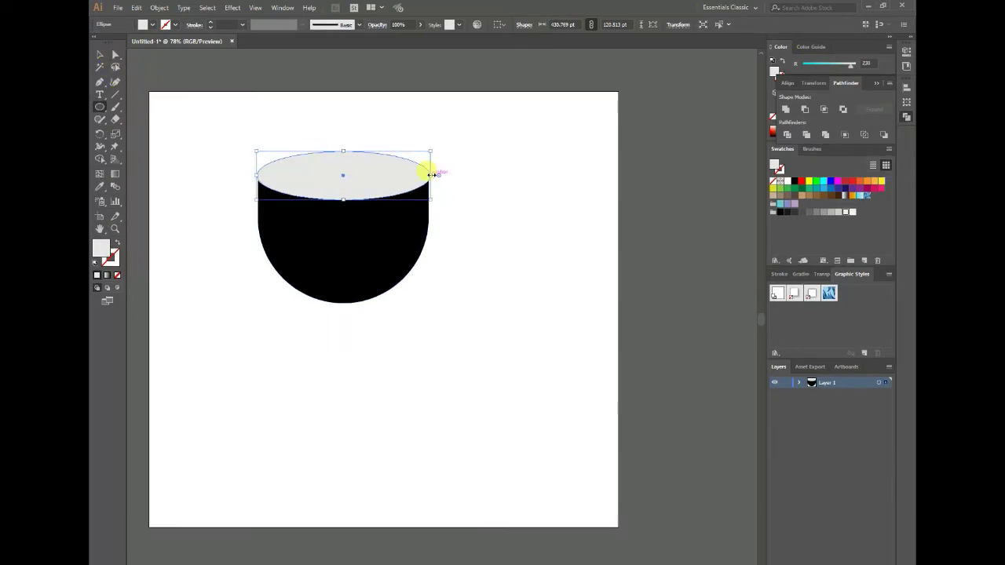
- Reselect the grey rim ellipse and widen it to match the bowl's width
key("v")
left_click(525, 175)
left_click(254, 168)
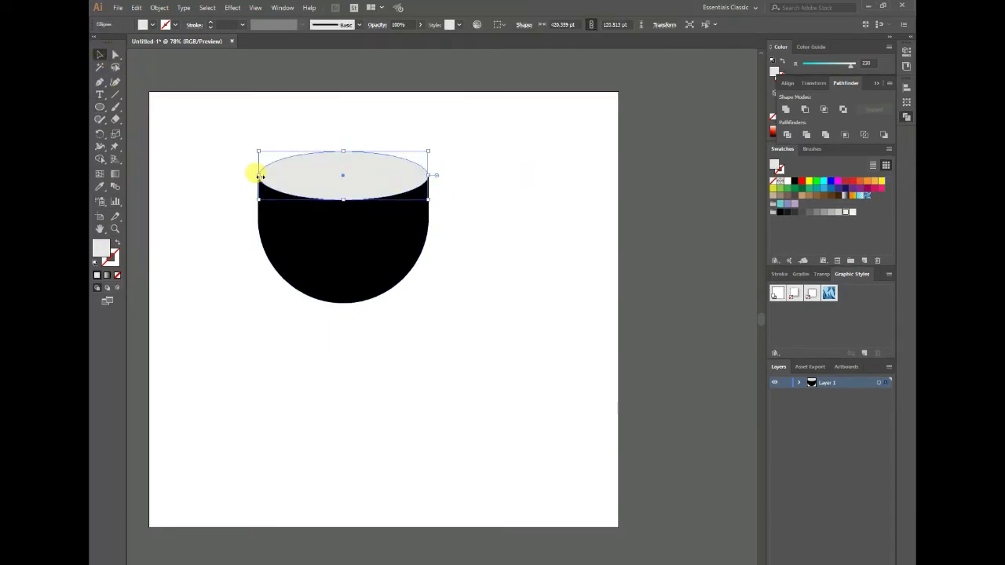
left_click(285, 191)
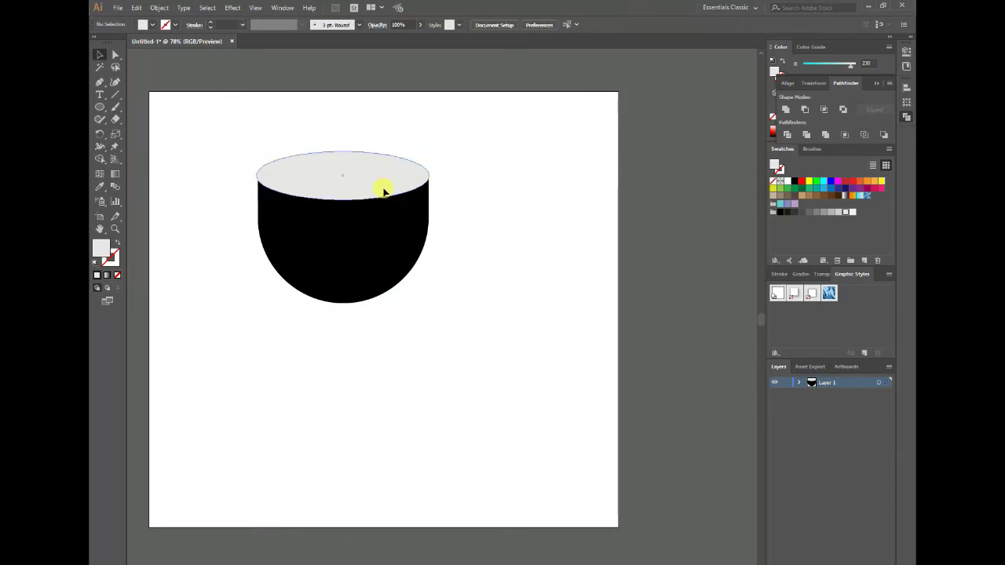
left_click(529, 272)
left_click_drag(426, 175, 427, 173)
- Fill the rim ellipse with a radial gradient and adjust its colour stops
key("a")
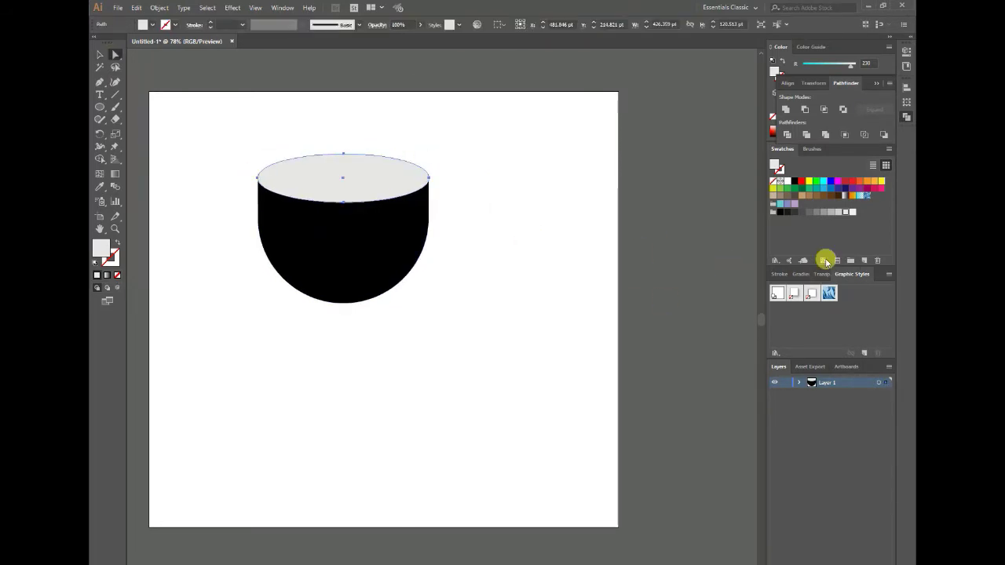
left_click(801, 274)
left_click(778, 292)
left_click(487, 228)
left_click(342, 177)
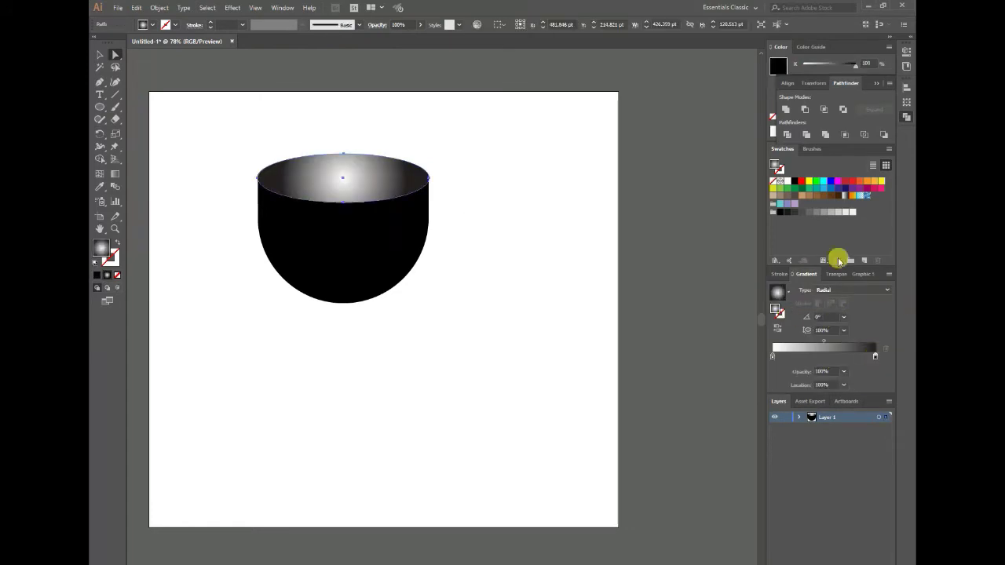
mouse_move(874, 352)
left_mouse_down()
mouse_move(825, 351)
mouse_move(907, 116)
left_mouse_up()
key("ctrl+shift+a")
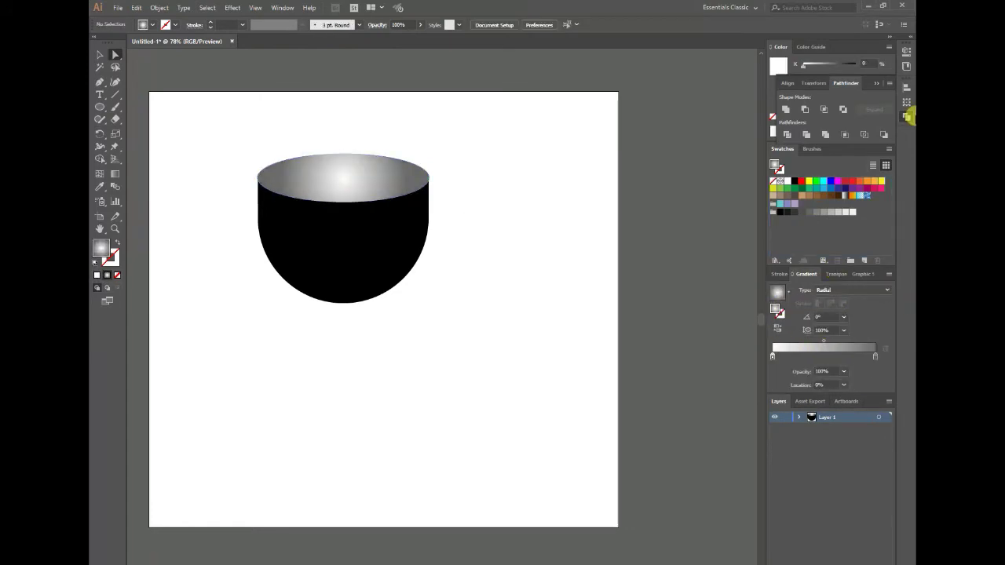
- Copy the rim ellipse below the bowl, shrink it, and send it behind as the foot
left_click_drag(344, 196, 342, 330)
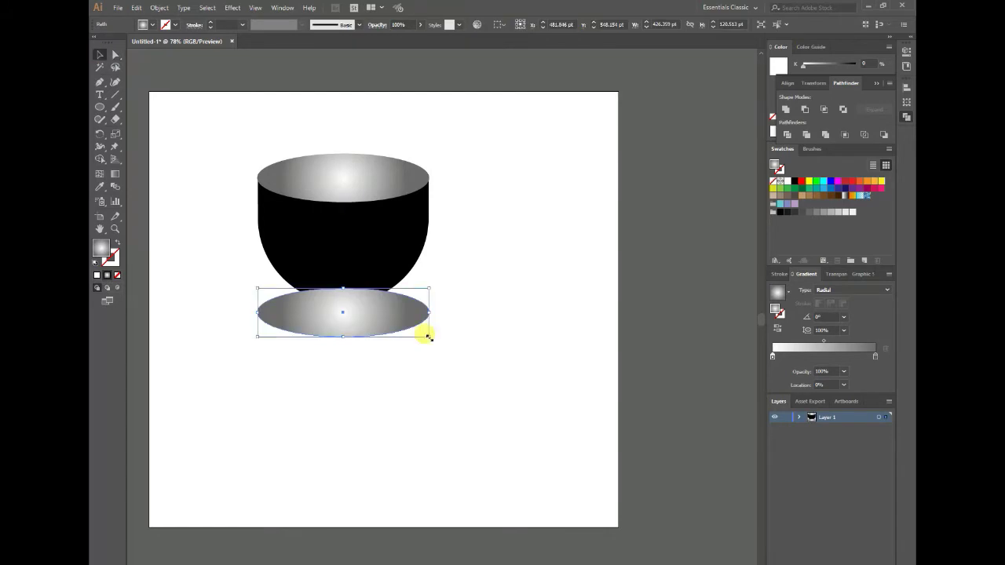
mouse_move(427, 333)
left_mouse_down()
mouse_move(401, 307)
mouse_move(368, 306)
left_mouse_up()
right_click(354, 303)
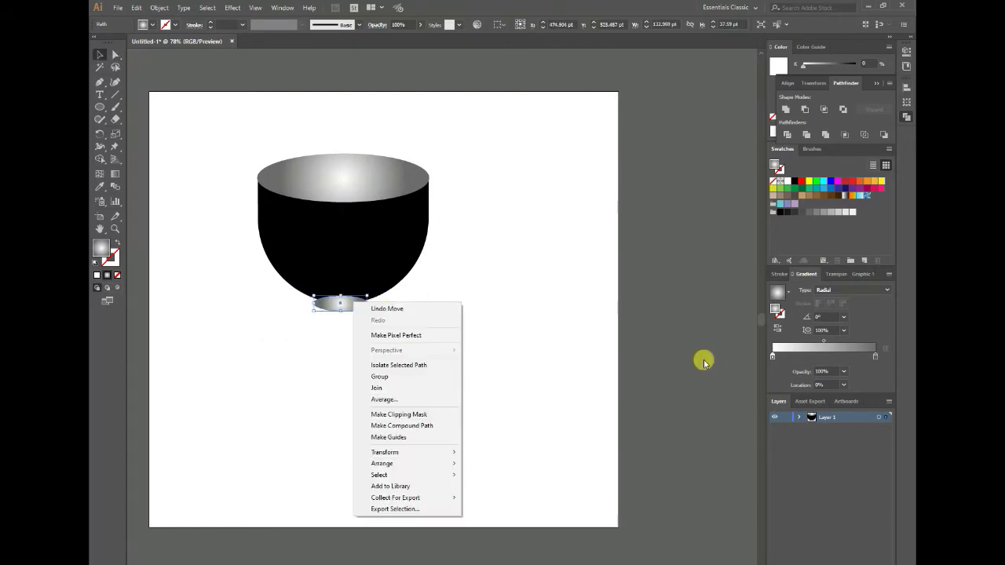
left_click(503, 498)
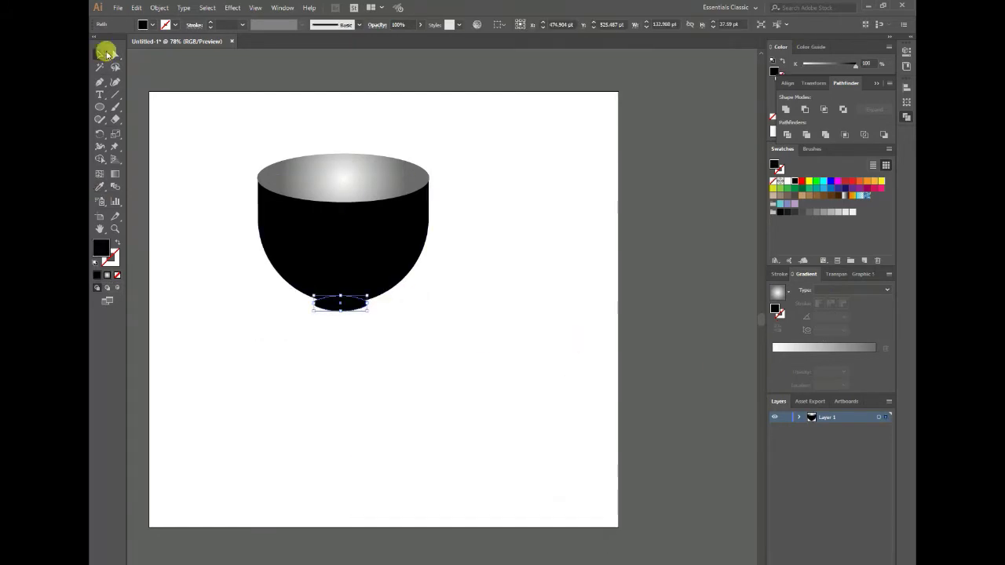
- Fill the bowl and foot pink and tint the rim light pink
left_click(343, 236)
left_click(824, 131)
left_click(574, 359)
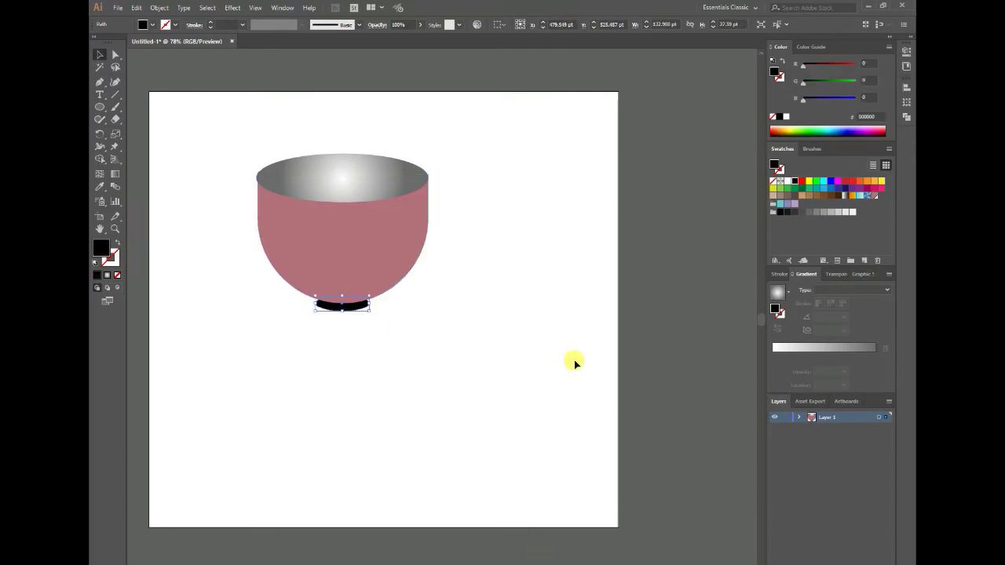
left_click(411, 202)
left_click(814, 131)
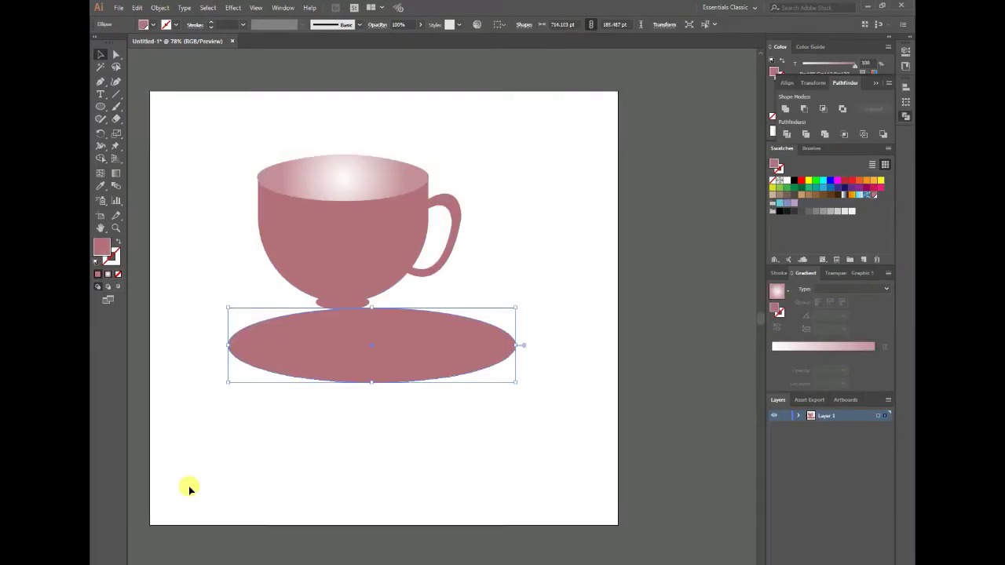
- Paste a copy of the saucer ellipse in front as a lighter inner ring
left_click(138, 8)
left_click(164, 79)
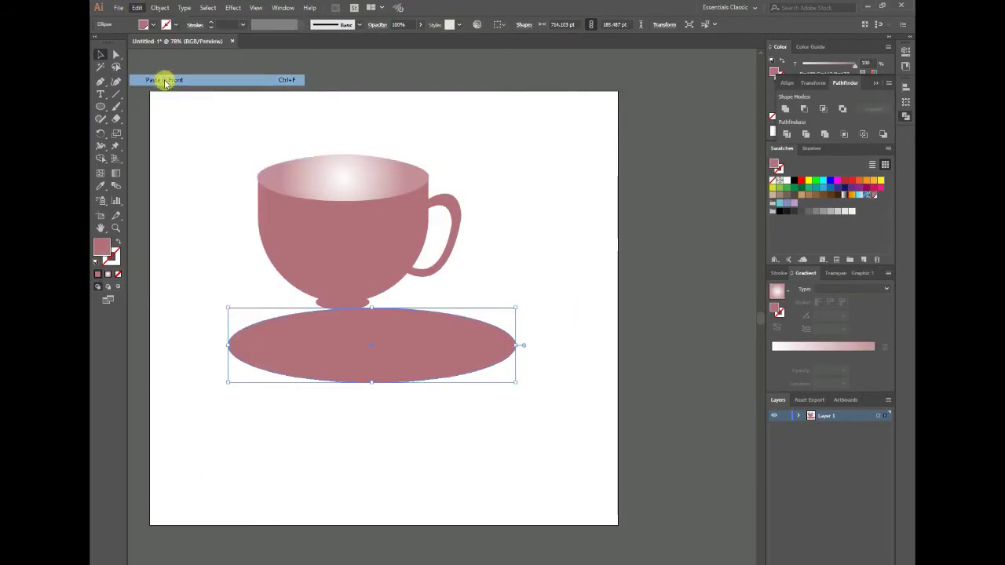
left_click(103, 253)
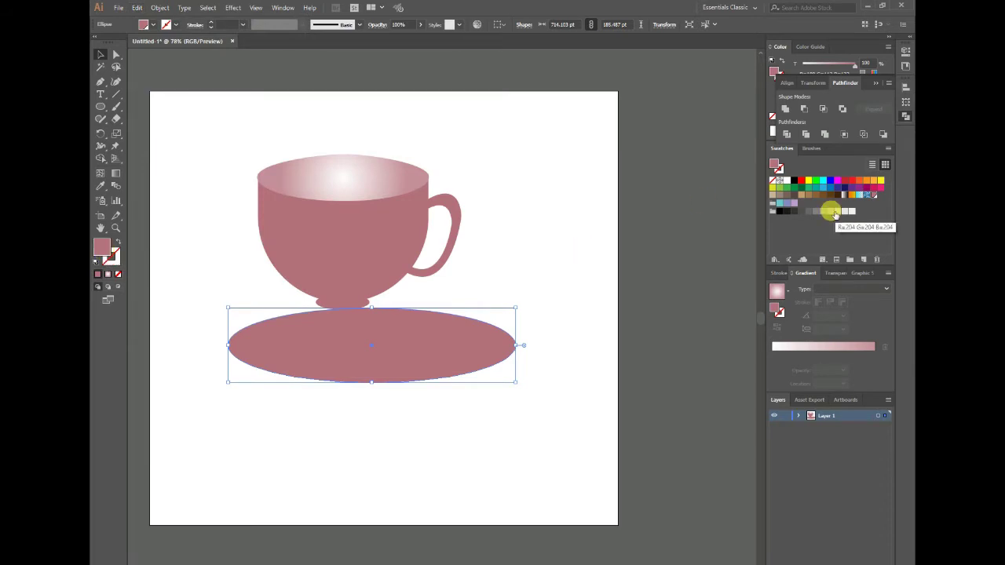
left_click(863, 60)
left_click(145, 24)
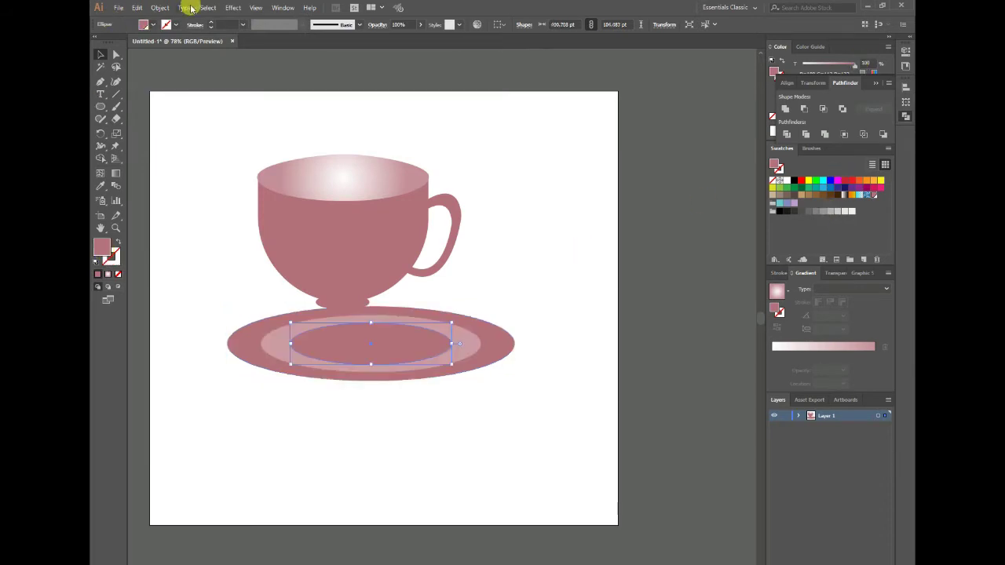
left_click(160, 7)
- Add a smaller inner ellipse in the ring's light pink, centred on the saucer
left_click(135, 7)
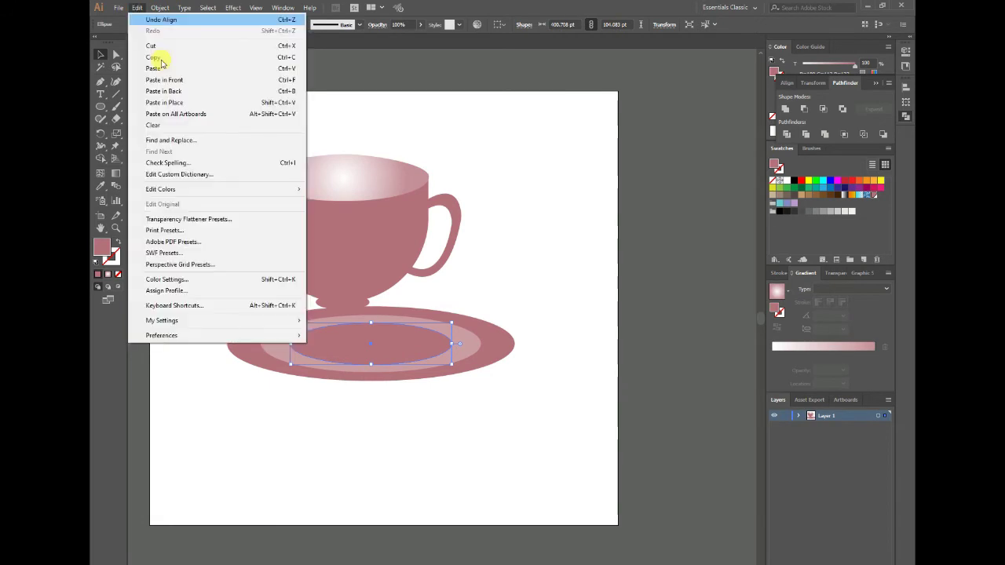
left_click(153, 58)
left_click(282, 332)
left_click(100, 186)
left_click(328, 317)
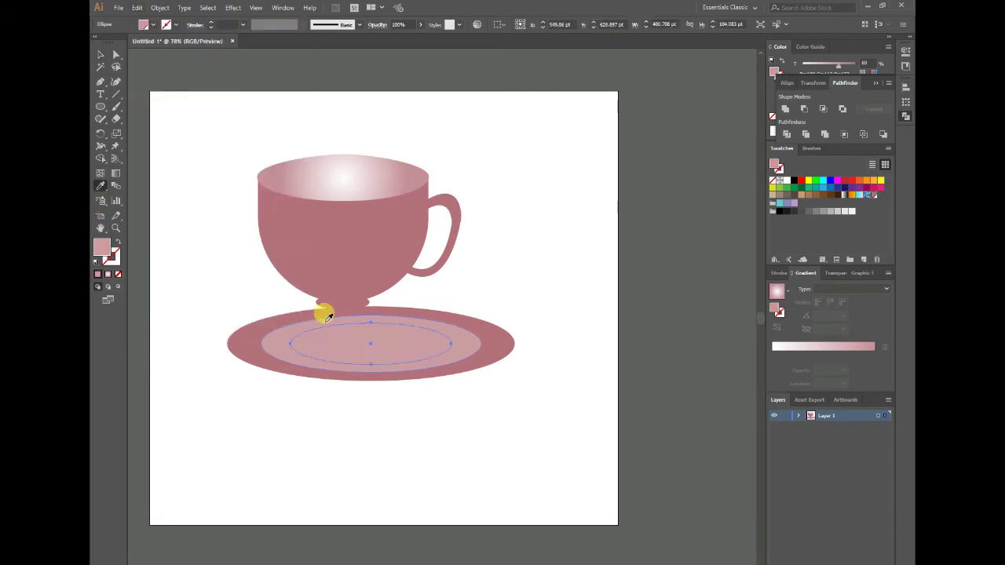
left_click(100, 54)
left_click_drag(448, 361, 433, 347)
left_click_drag(359, 332, 390, 340)
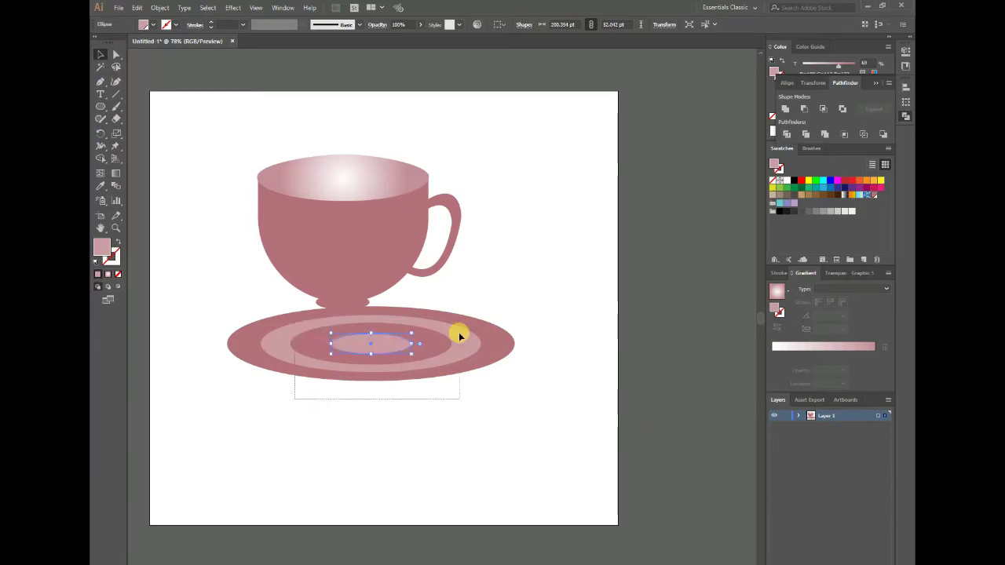
- Check the saucer ellipses, then select the saucer's outer ellipse
left_click_drag(459, 336, 460, 336)
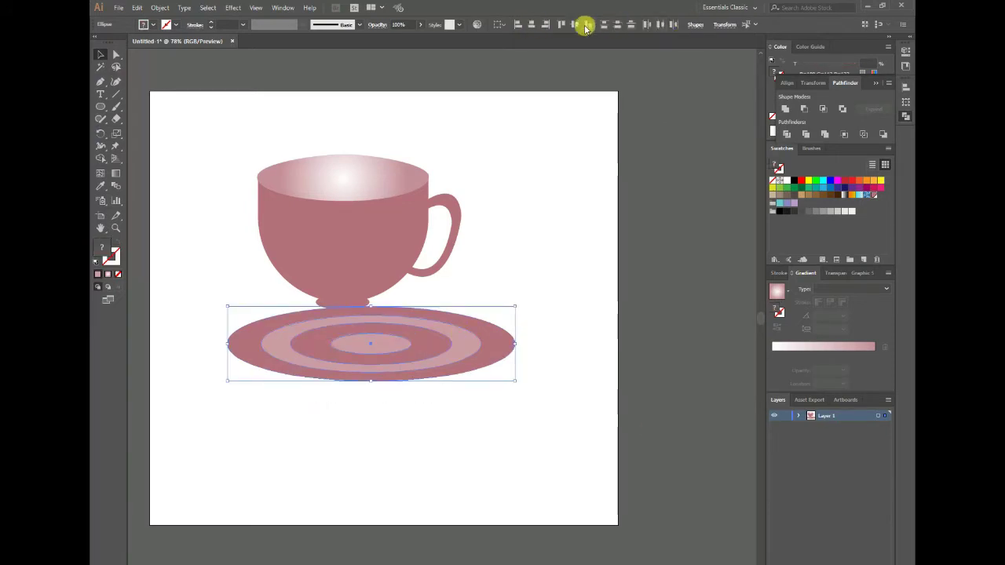
left_click(544, 518)
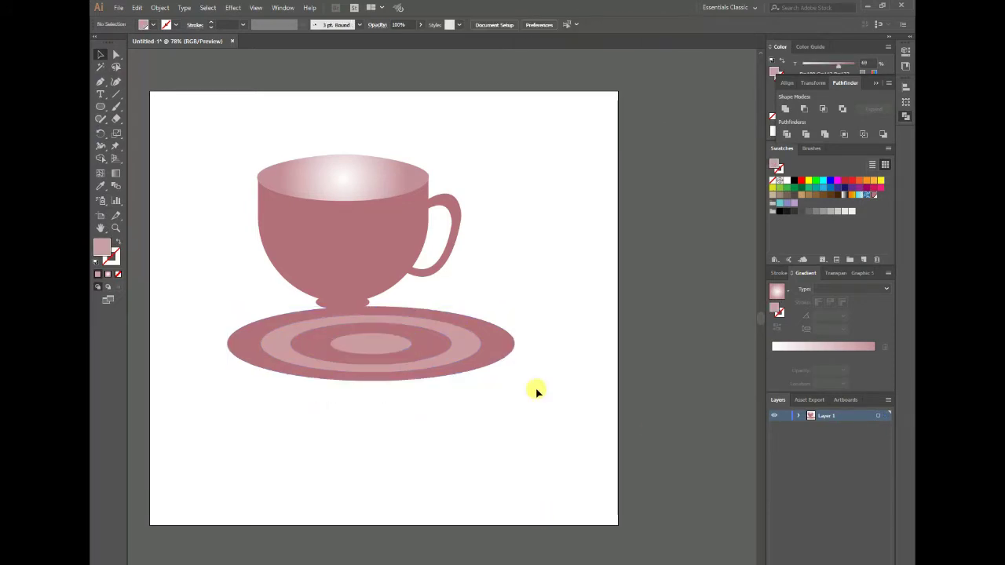
left_click(493, 351)
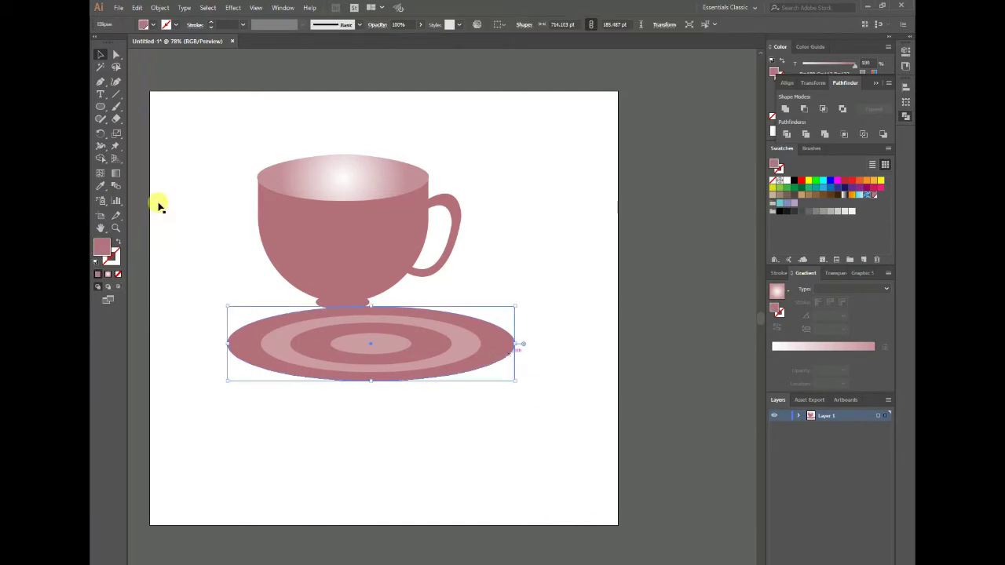
- Paste a copy of the outer saucer ellipse in front, filled darker mauve 75454E
left_click(136, 8)
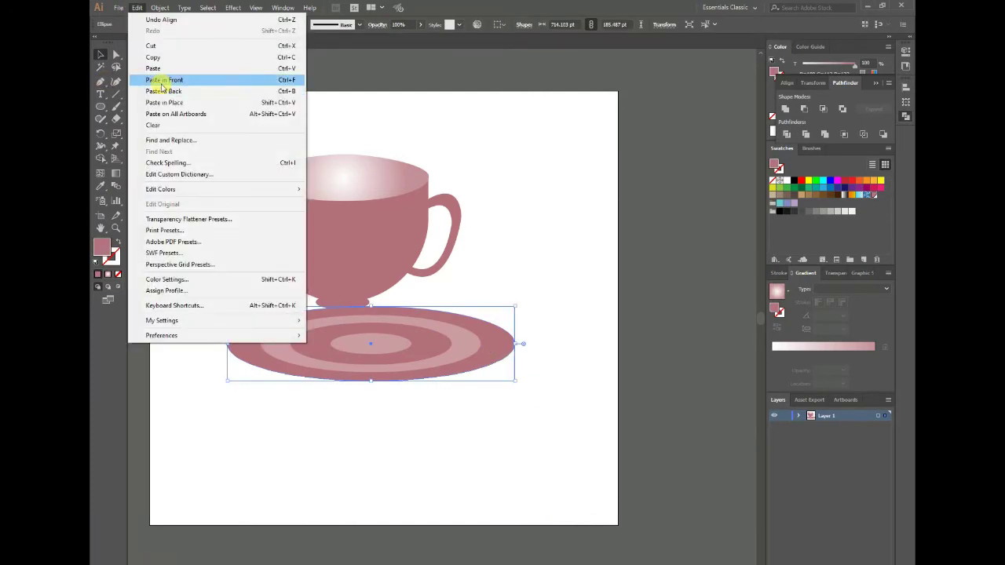
left_click(161, 86)
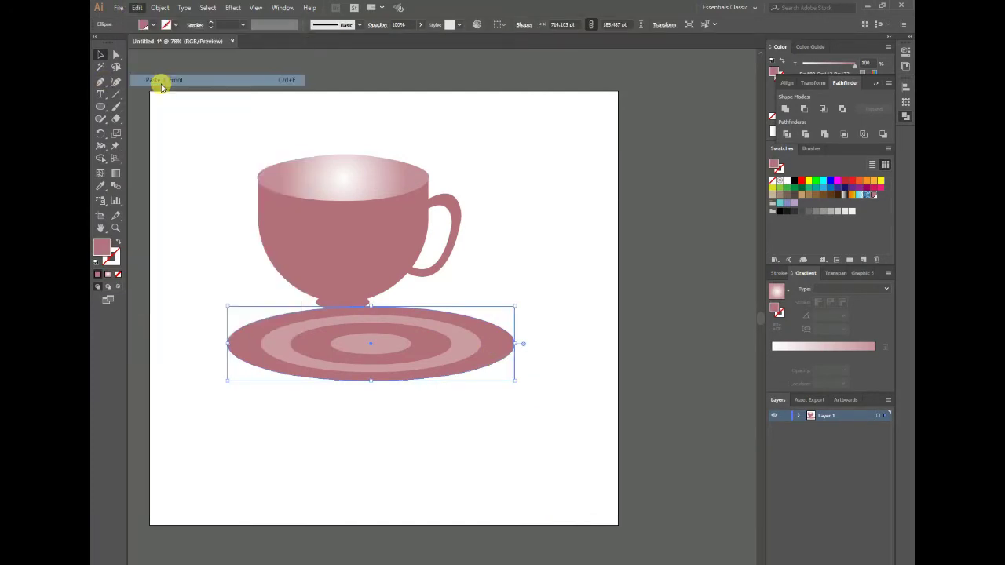
double_click(776, 166)
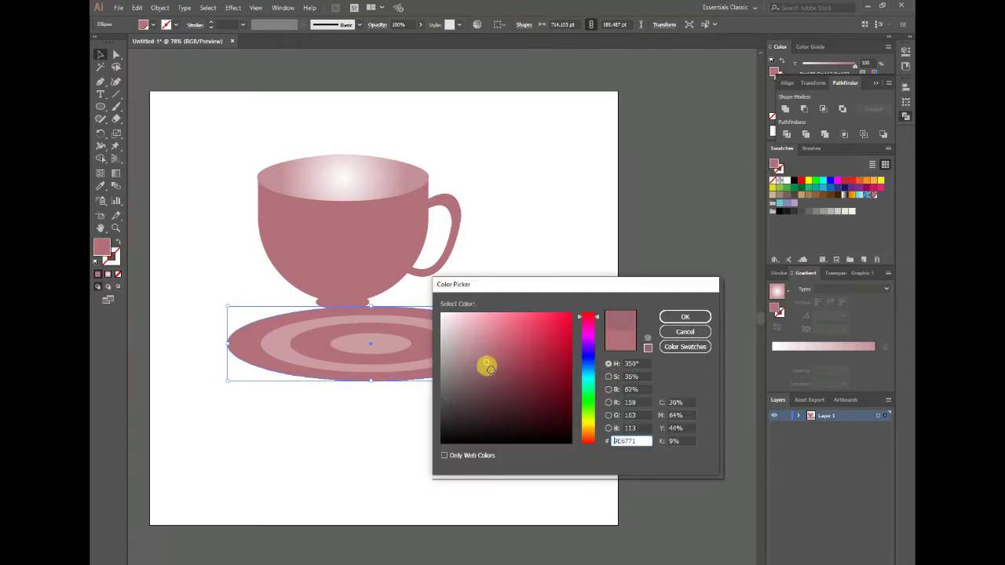
left_click(487, 367)
left_click(685, 318)
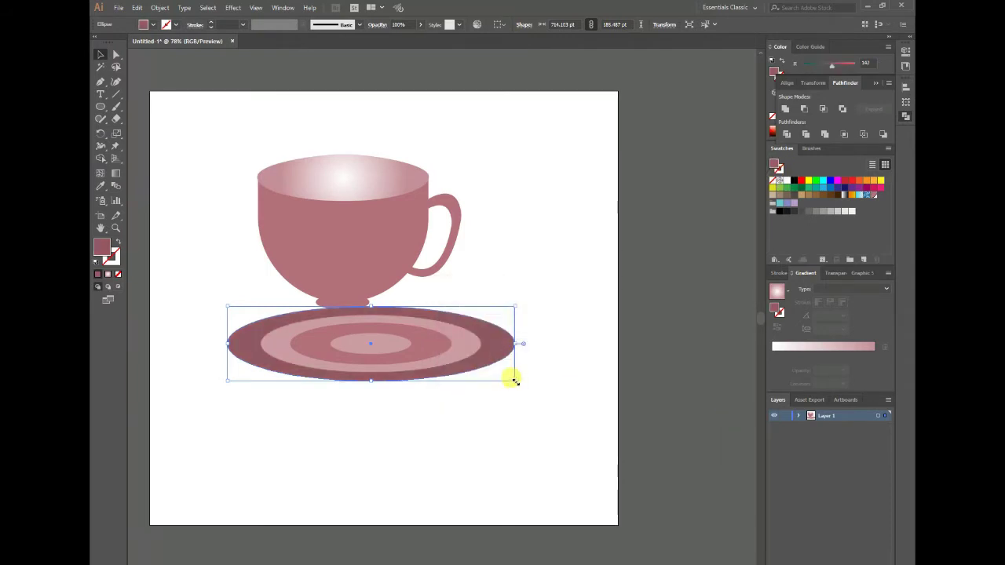
- Enlarge the mauve ellipse, send it behind the rings, and nudge it two steps down
left_click_drag(514, 381, 519, 384)
right_click(509, 324)
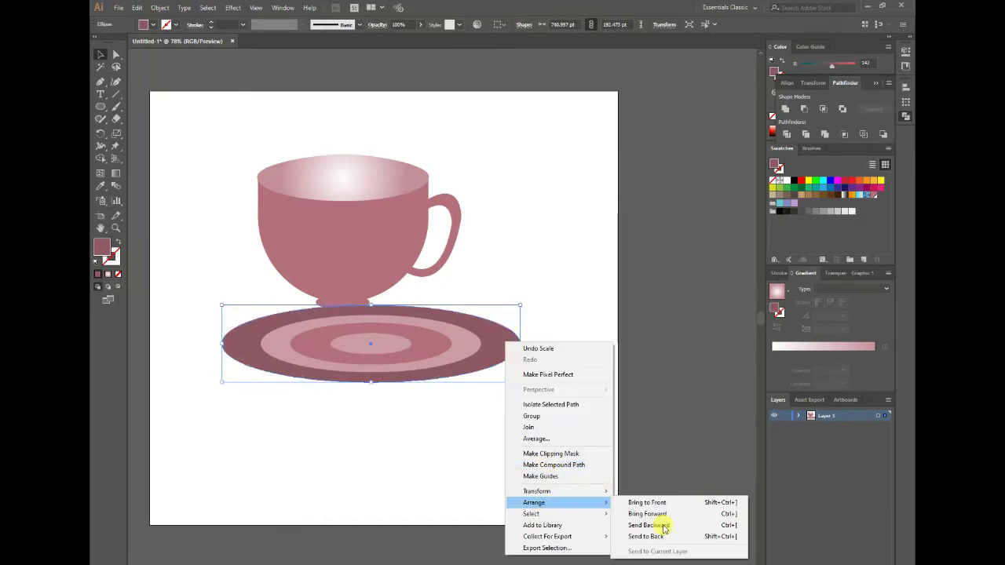
left_click(648, 539)
key("Down")
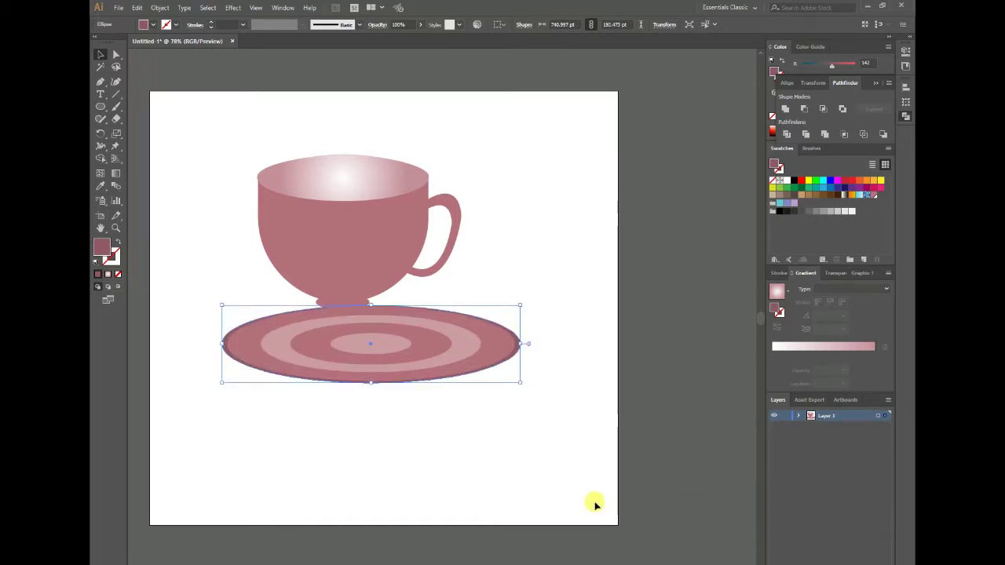
key("Down")
- Select the cup's top ellipse, undo a stray pink sample, and open its stroke colour
left_click(713, 342)
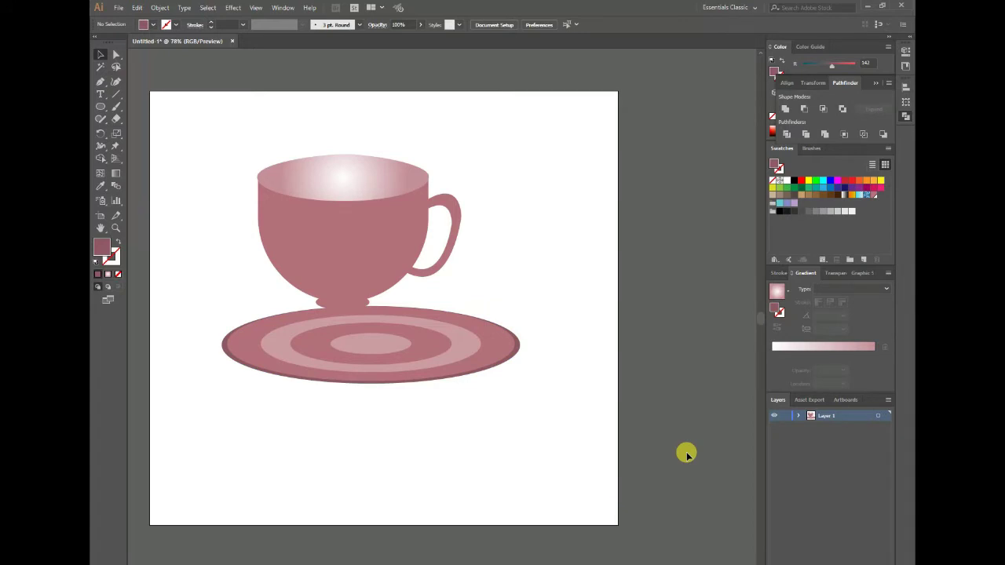
left_click(401, 194)
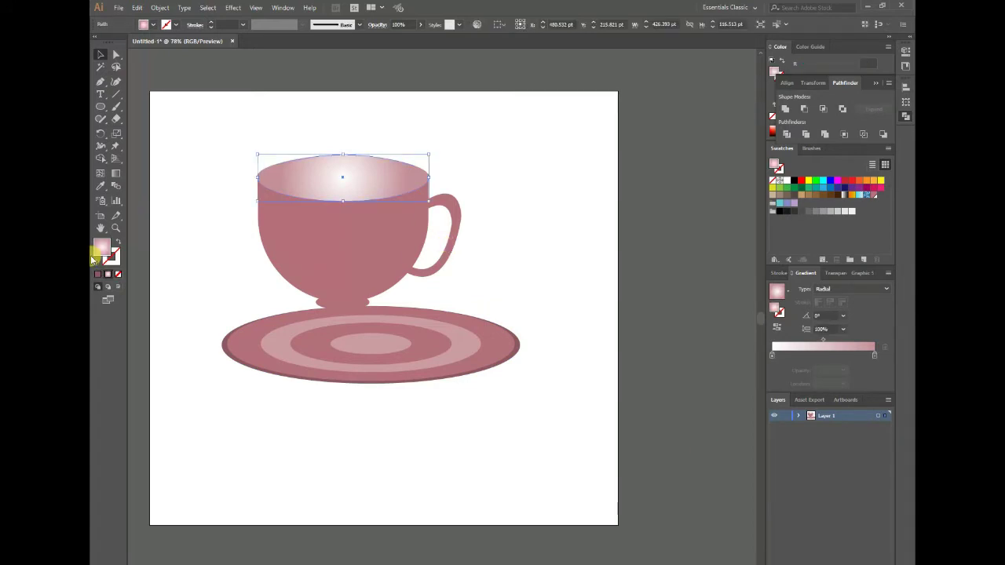
left_click(101, 185)
left_click(333, 375)
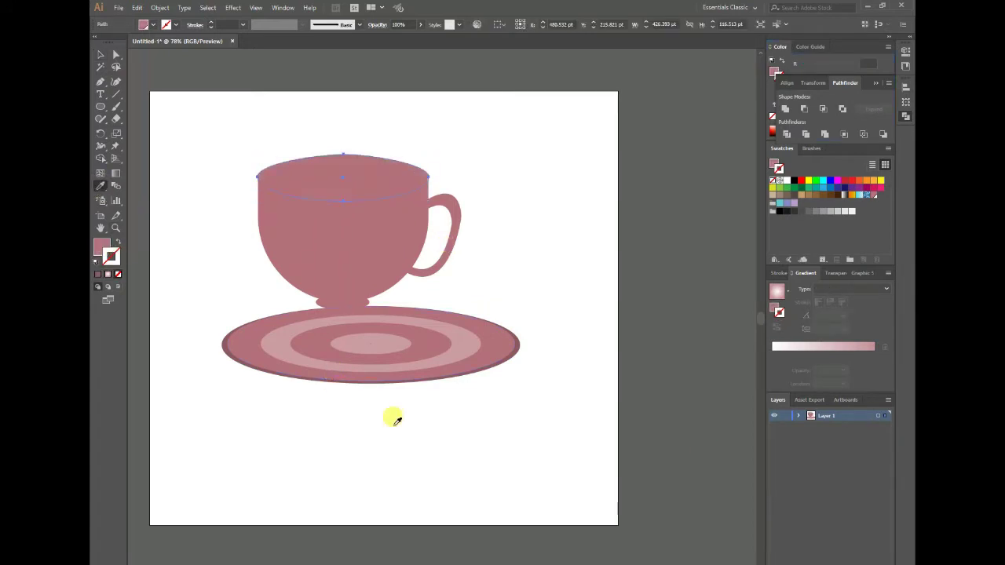
key("ctrl+z")
double_click(107, 250)
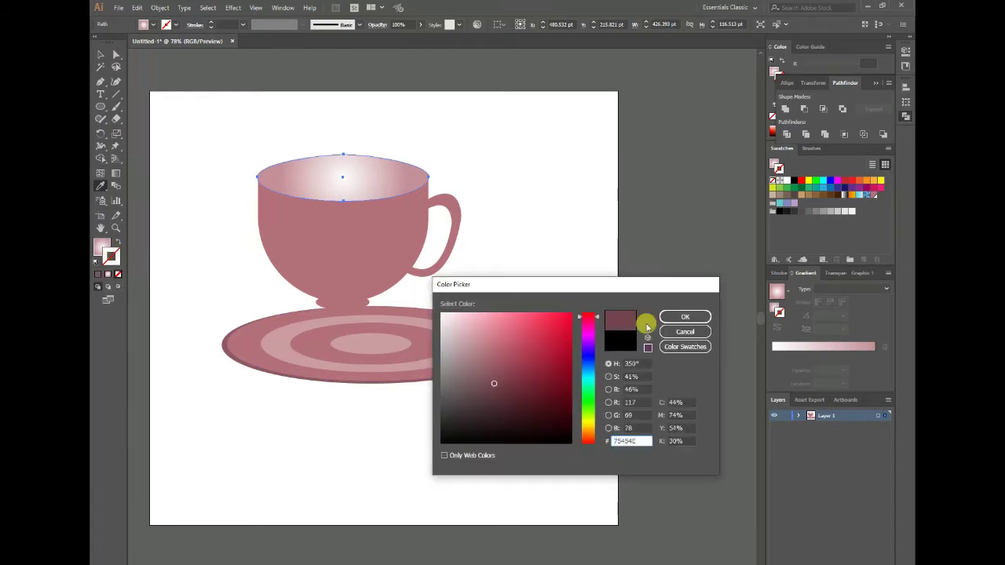
- Give the cup's top ellipse a dark mauve stroke of 2 pt
left_click(698, 317)
left_click(100, 54)
left_click(502, 164)
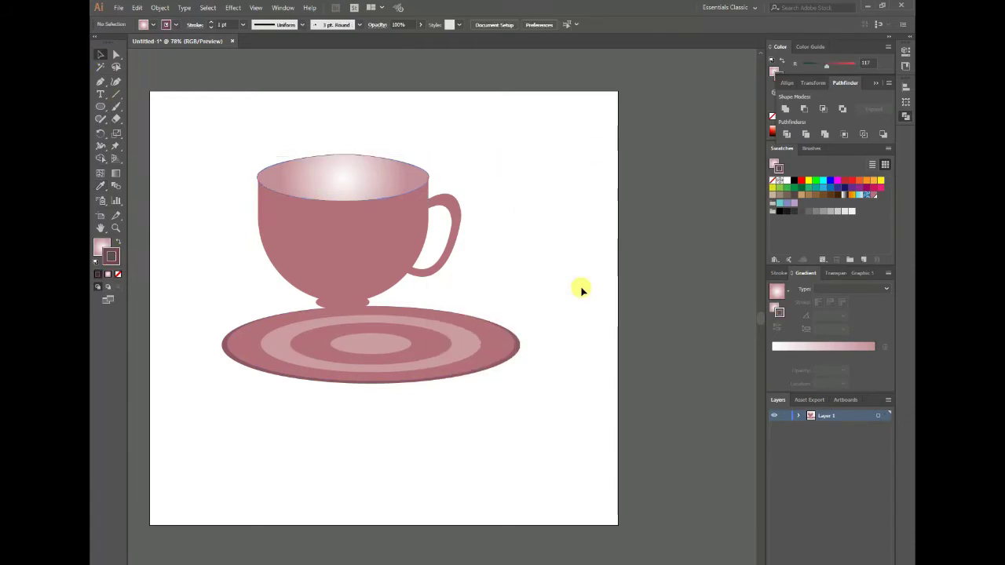
left_click(386, 197)
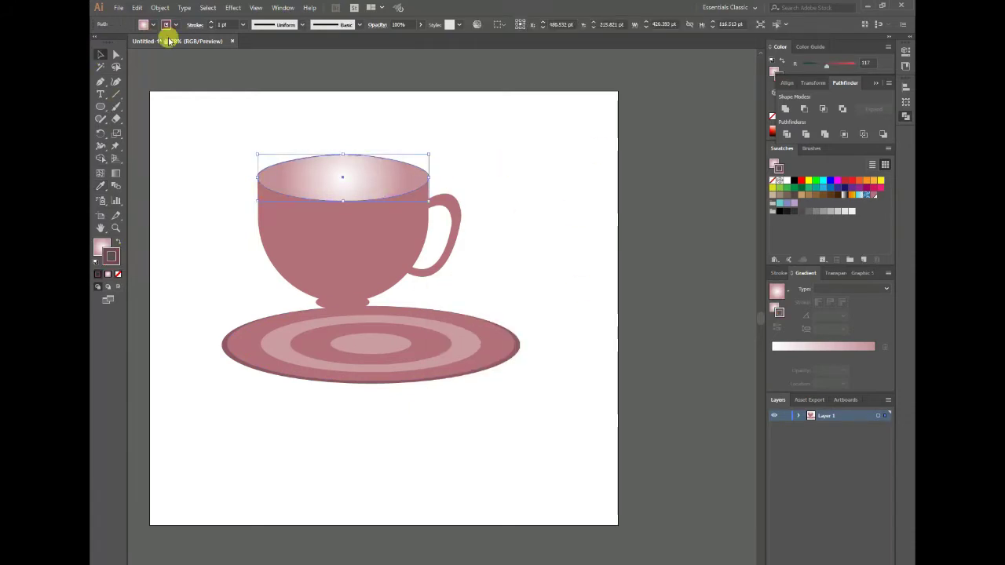
left_click(242, 24)
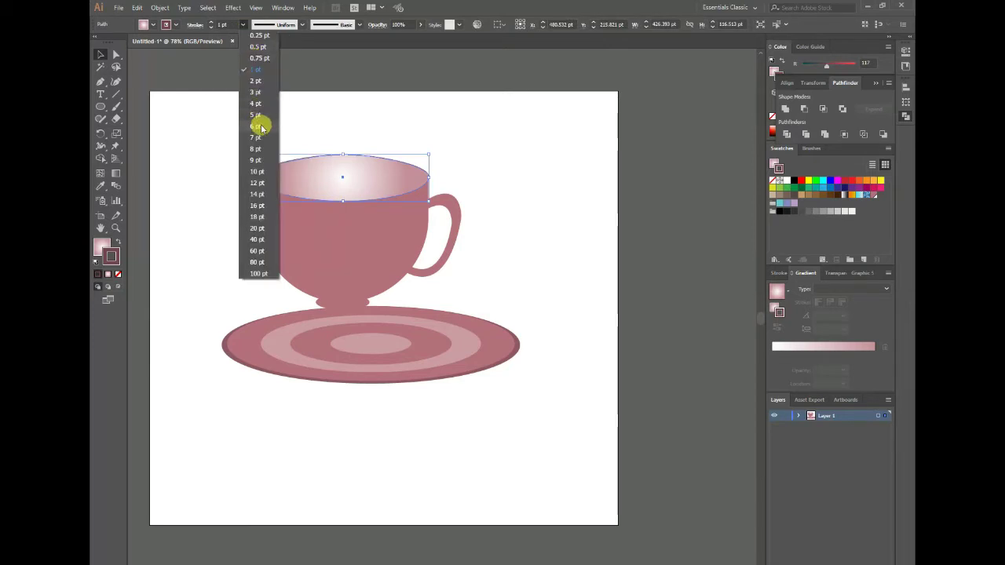
left_click(256, 81)
- Keep the rim gradient Radial and sample the saucer's pink and darker mauve
left_click(864, 289)
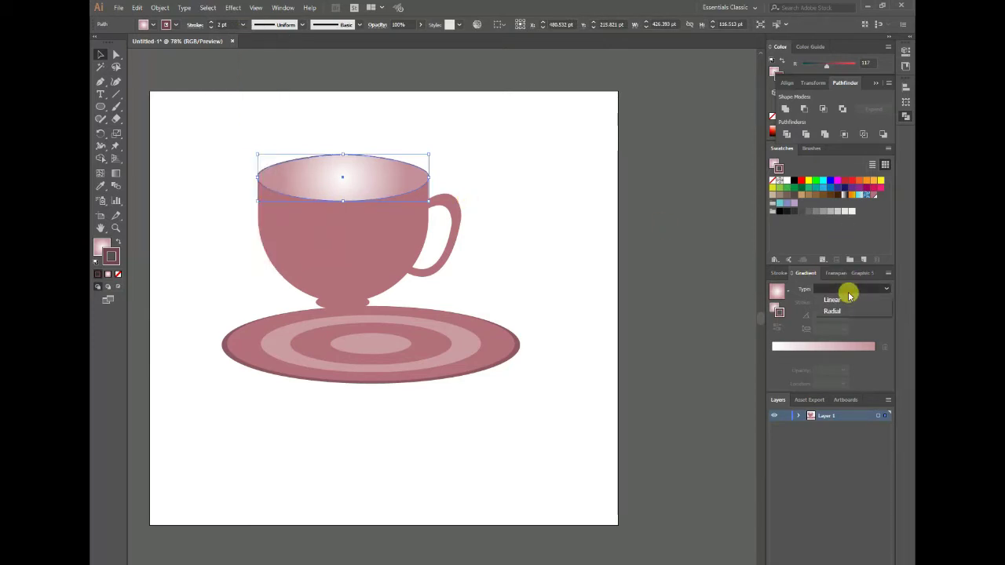
left_click(832, 311)
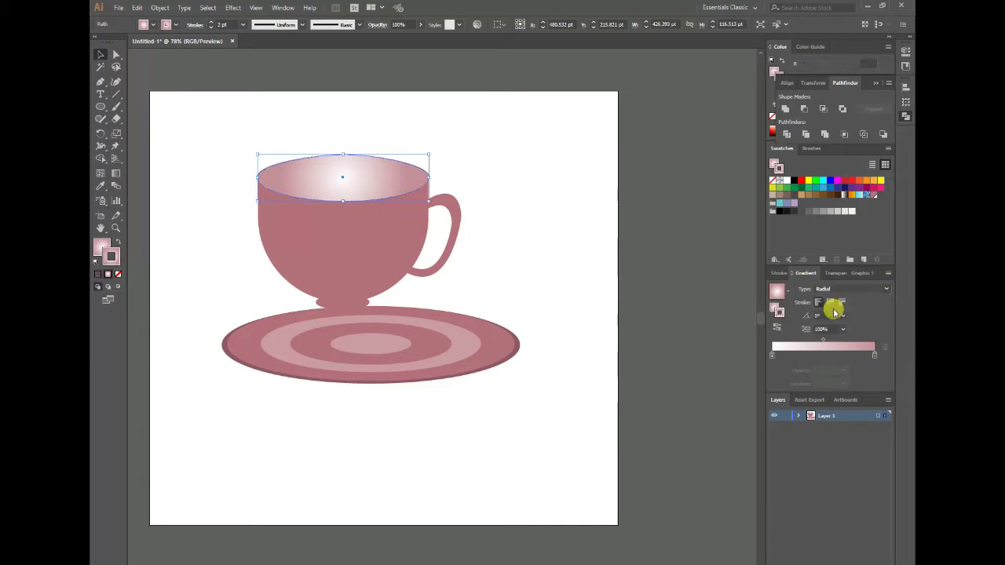
left_click(756, 315)
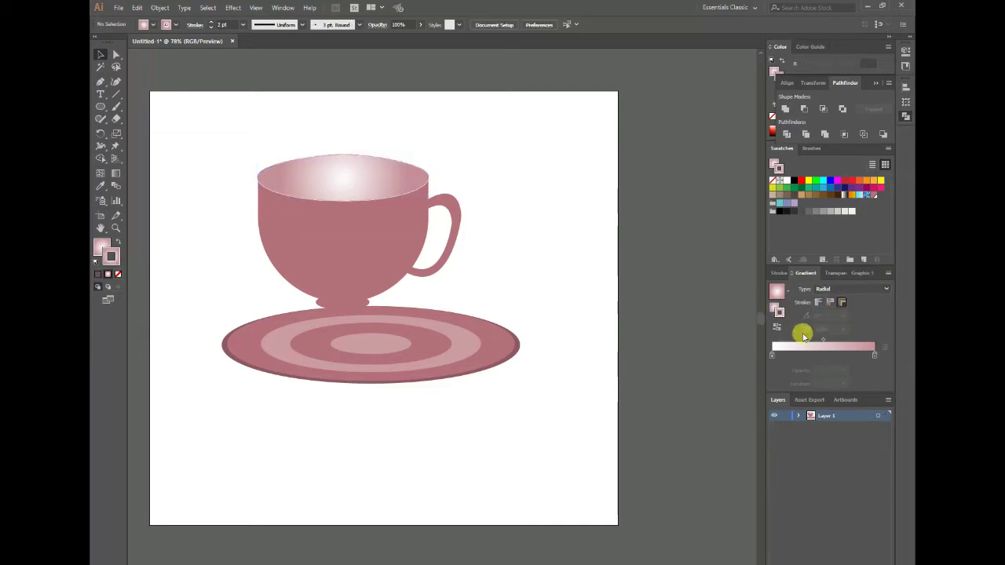
left_click(101, 185)
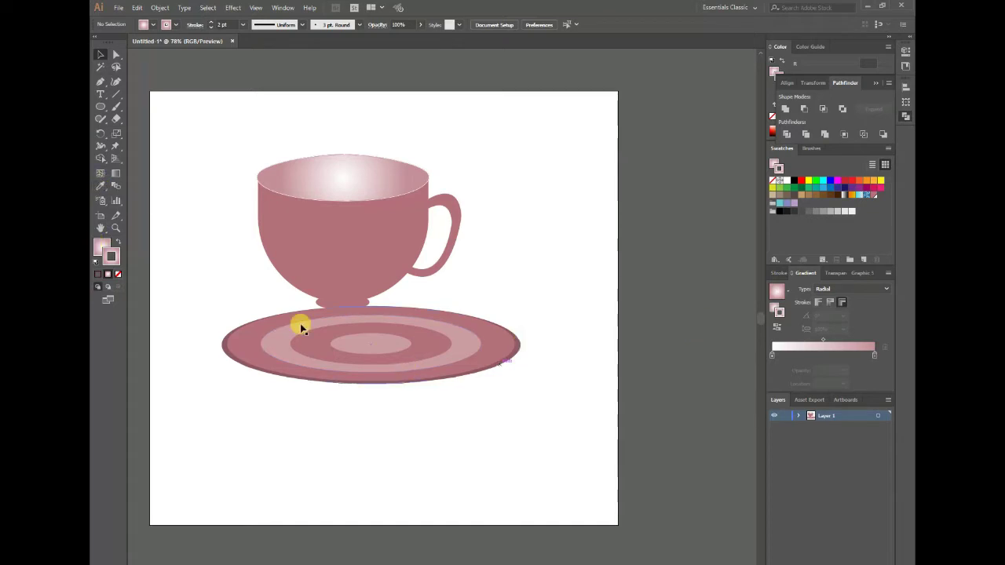
left_click(516, 346)
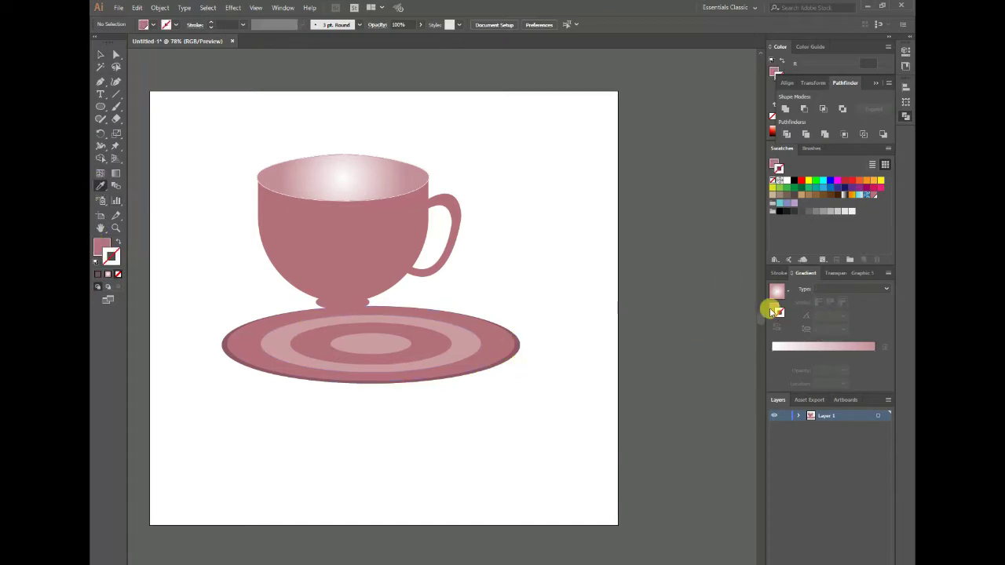
left_click(515, 340)
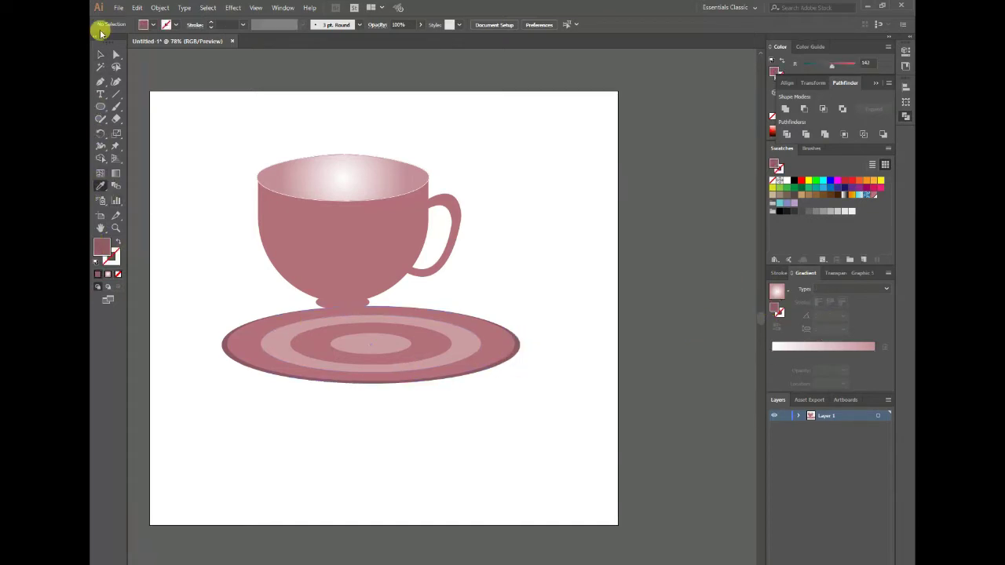
left_click(101, 54)
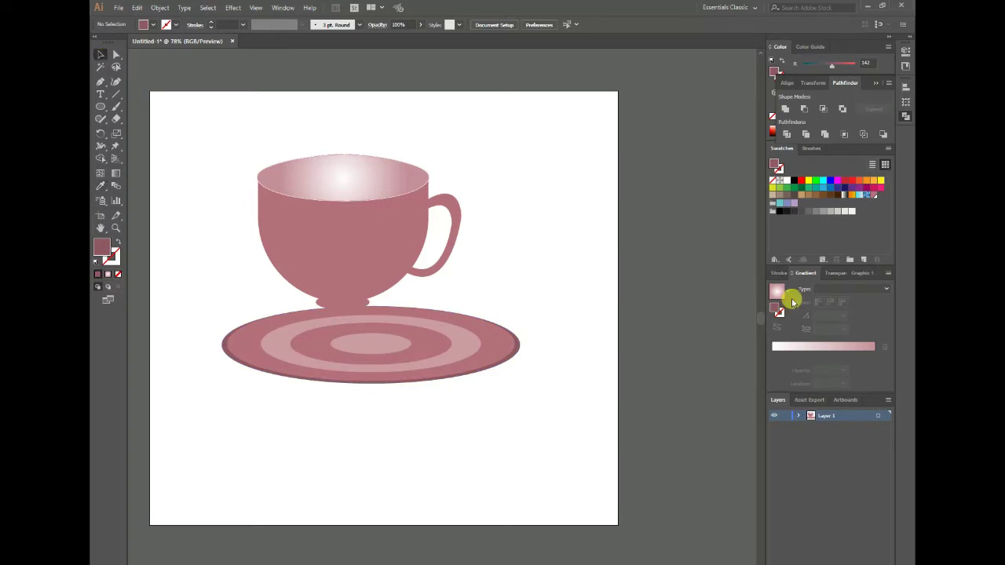
- Recolour the left stop of the cup-top's gradient pink
left_click(291, 194)
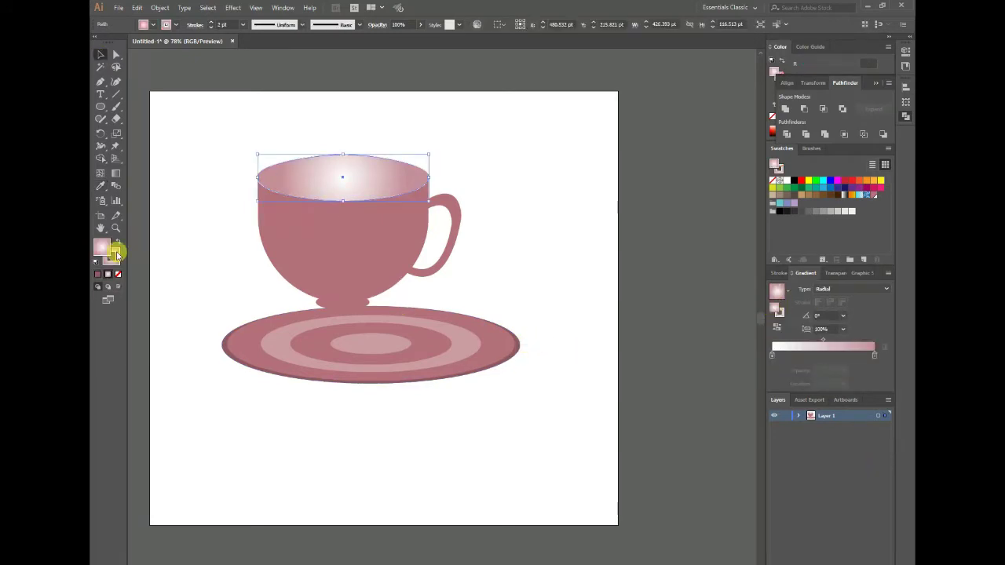
key("i")
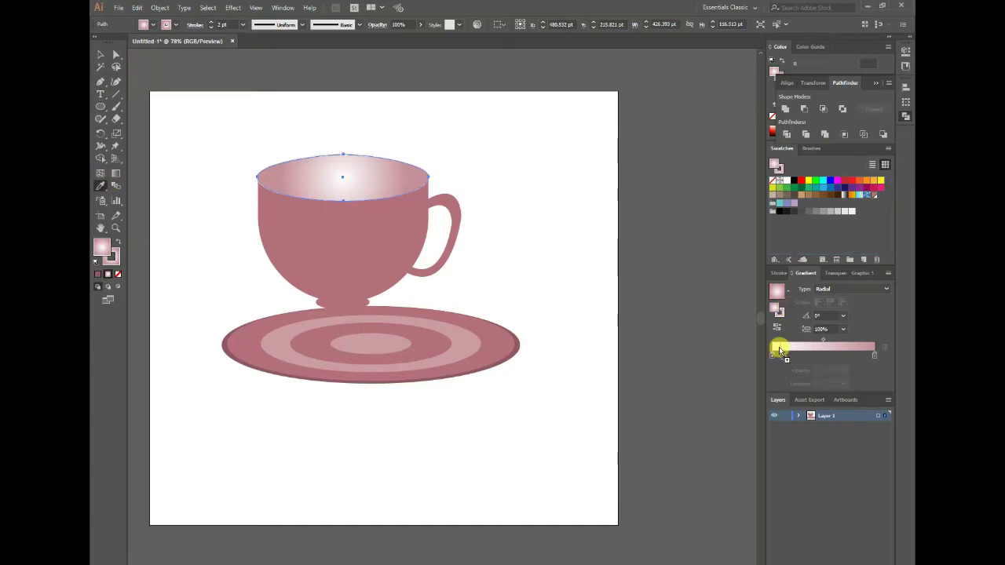
left_click_drag(874, 196, 774, 348)
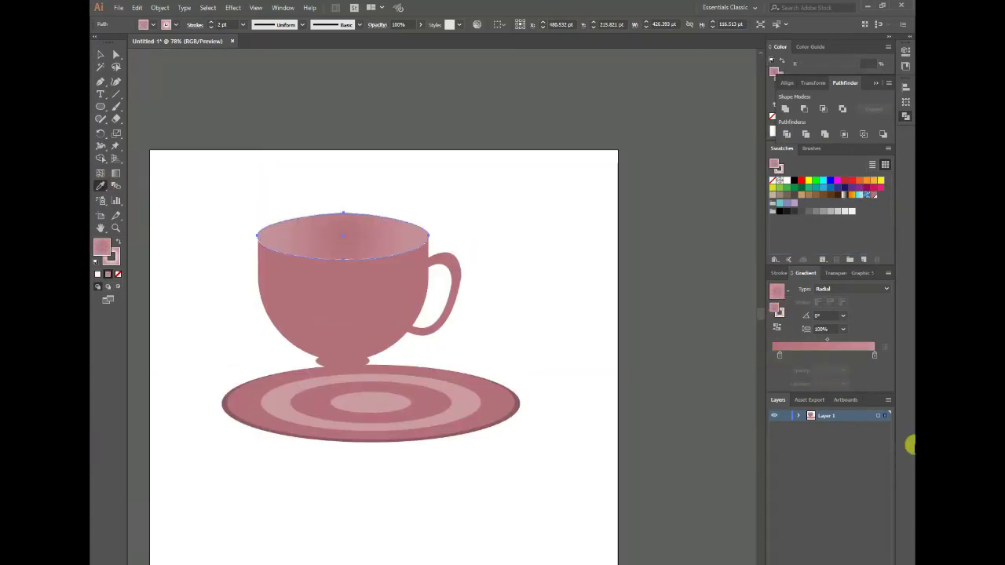
key("ctrl+z")
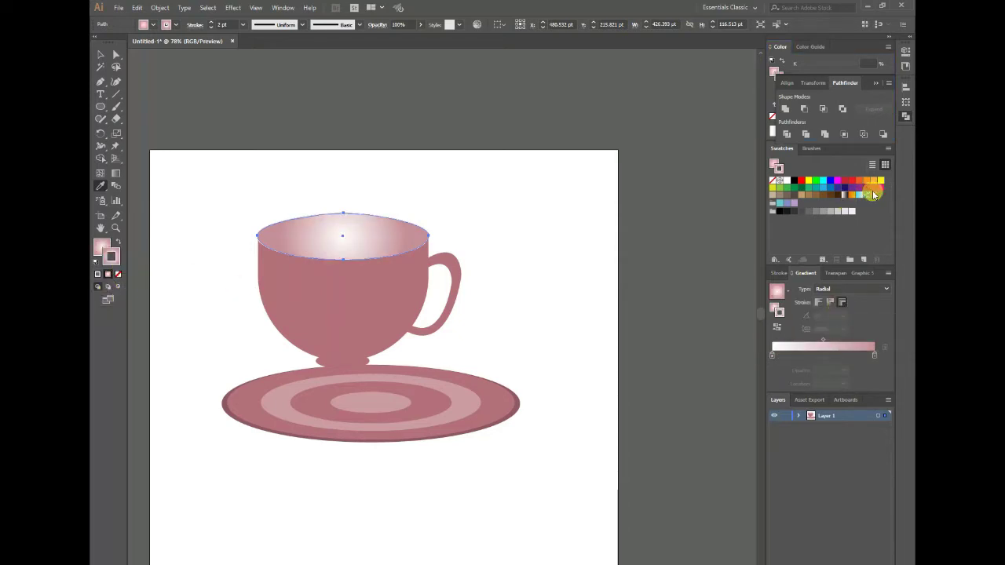
left_click_drag(874, 194, 776, 353)
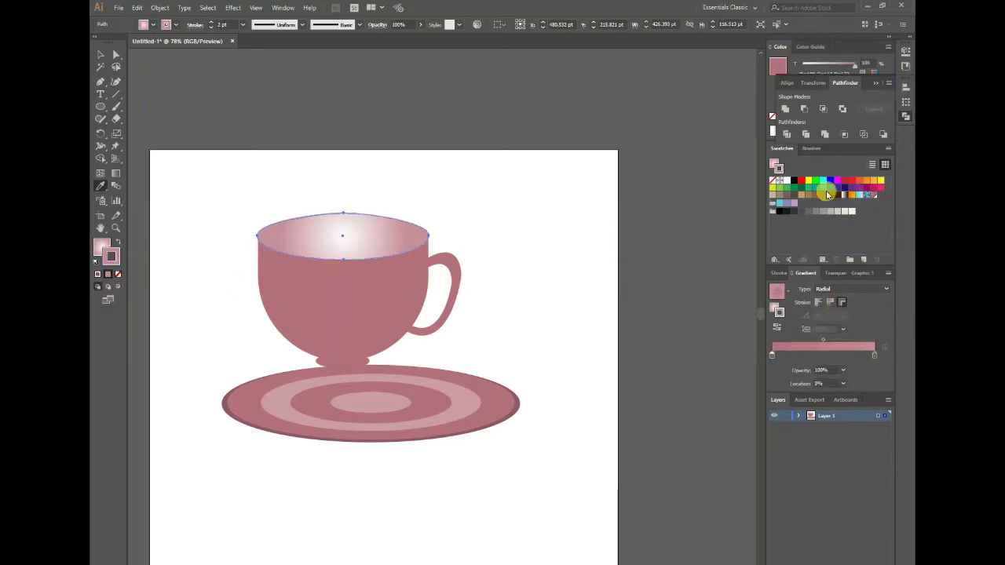
- Edit the gradient's left stop, restoring the radial gradient and moving the white stop to 5.17%
left_click(865, 92)
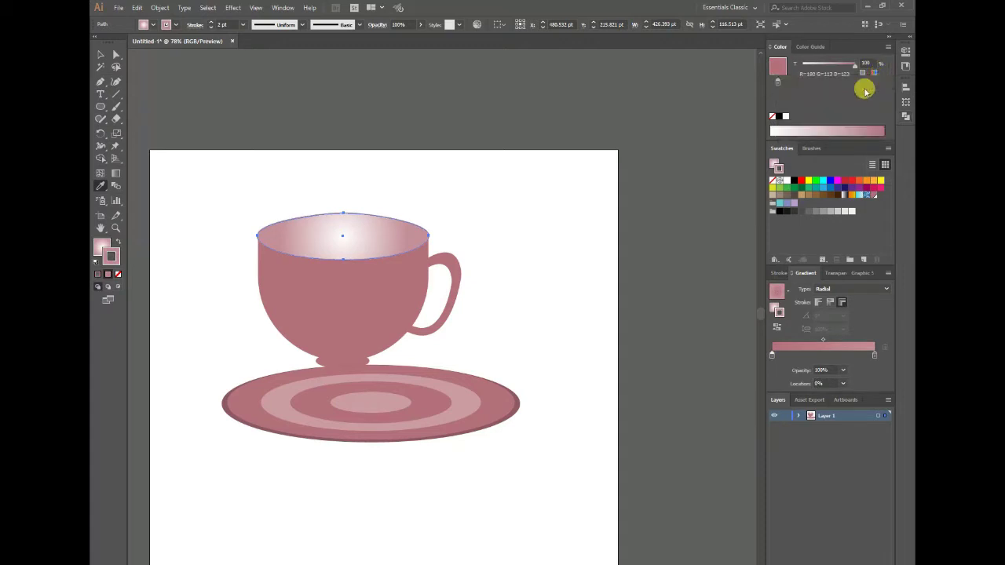
left_click(778, 65)
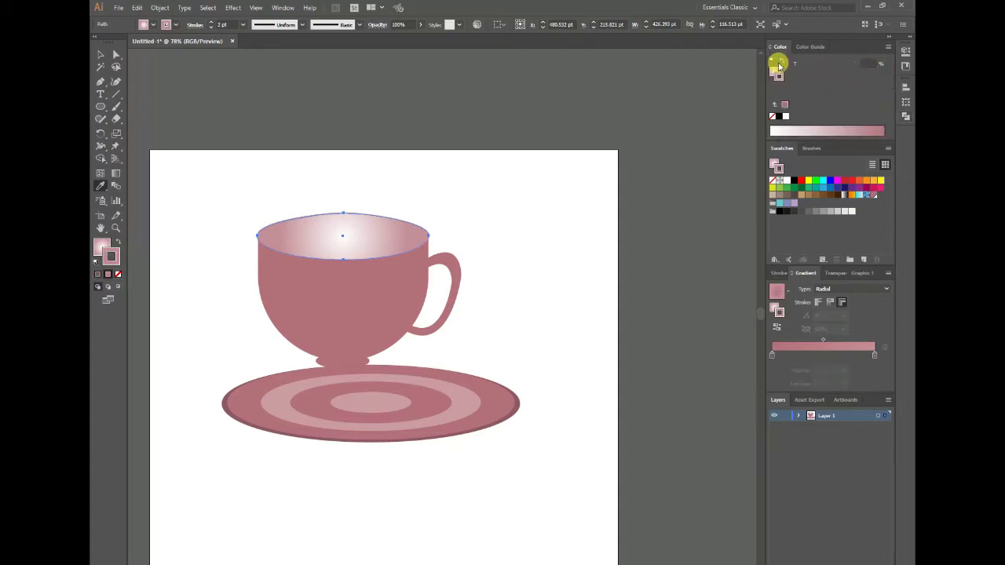
left_click(773, 357)
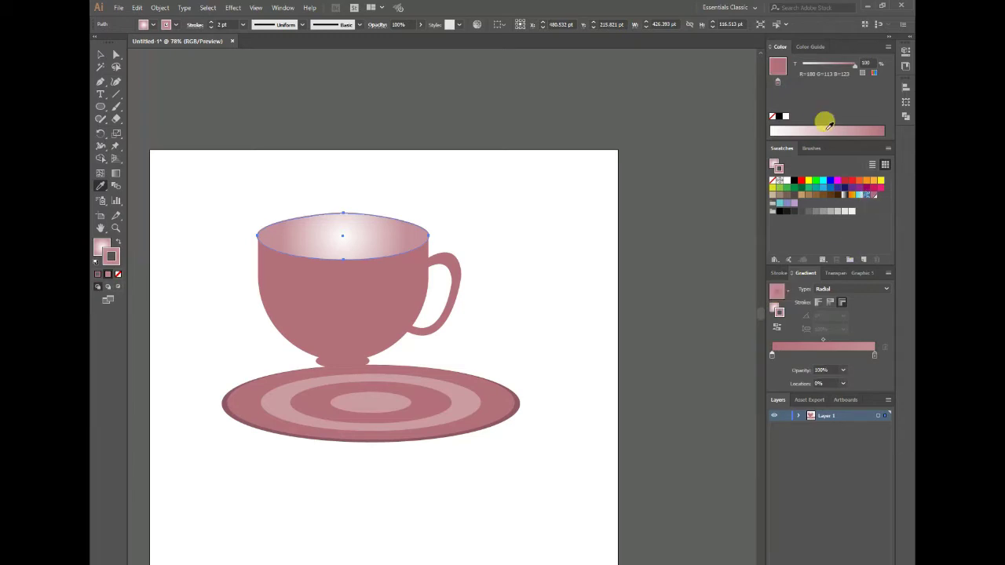
left_click(518, 392)
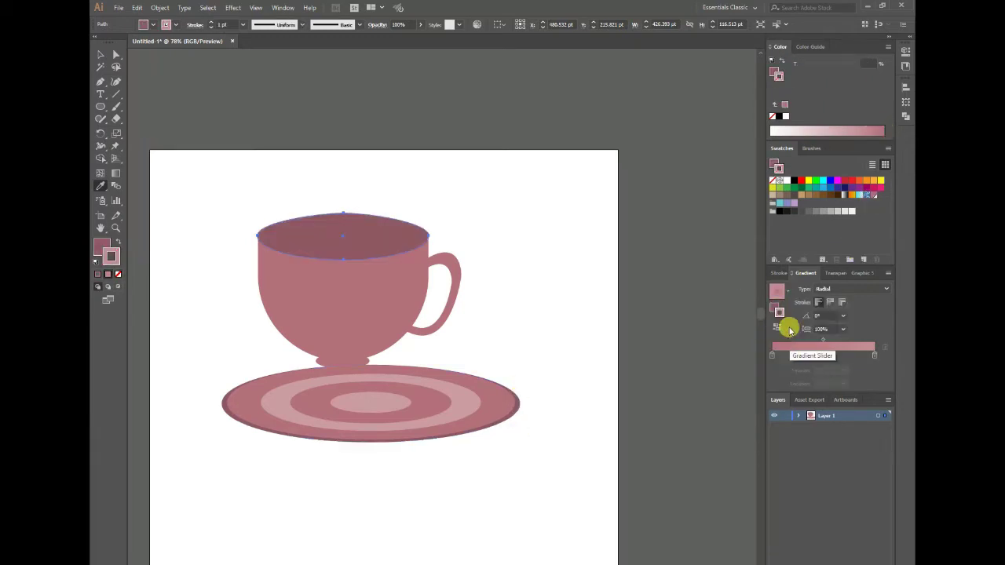
left_click(773, 351)
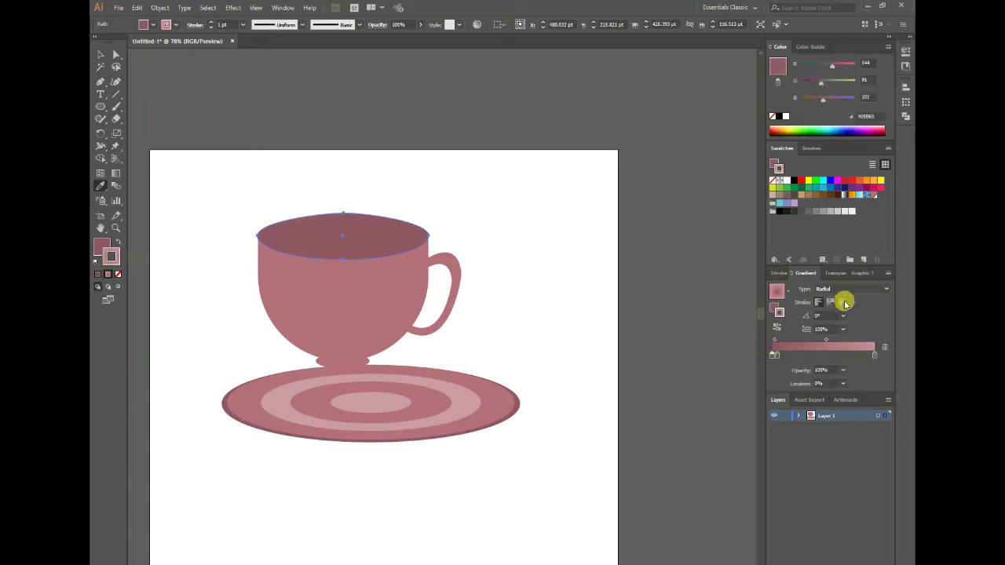
key("ctrl+z")
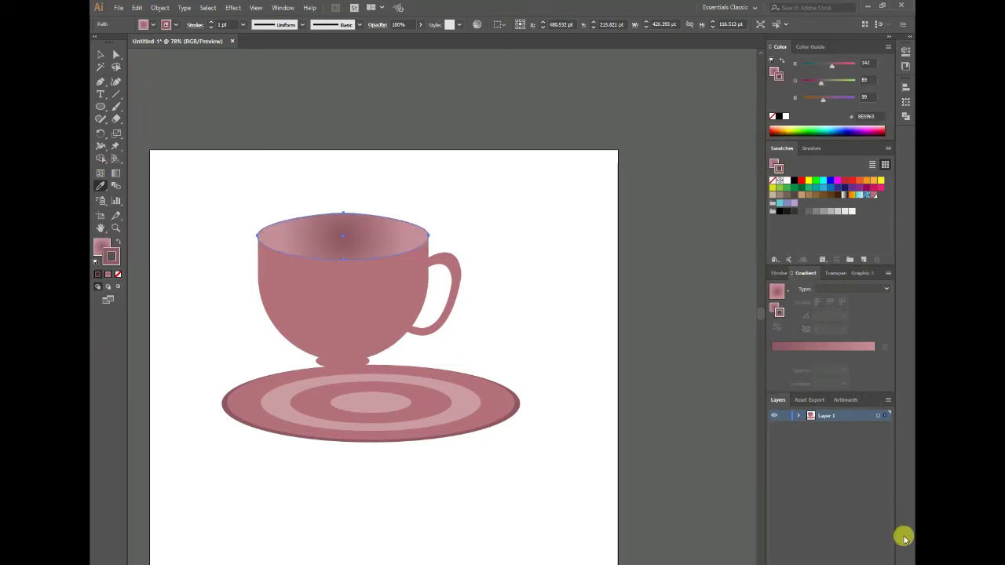
left_click(102, 53)
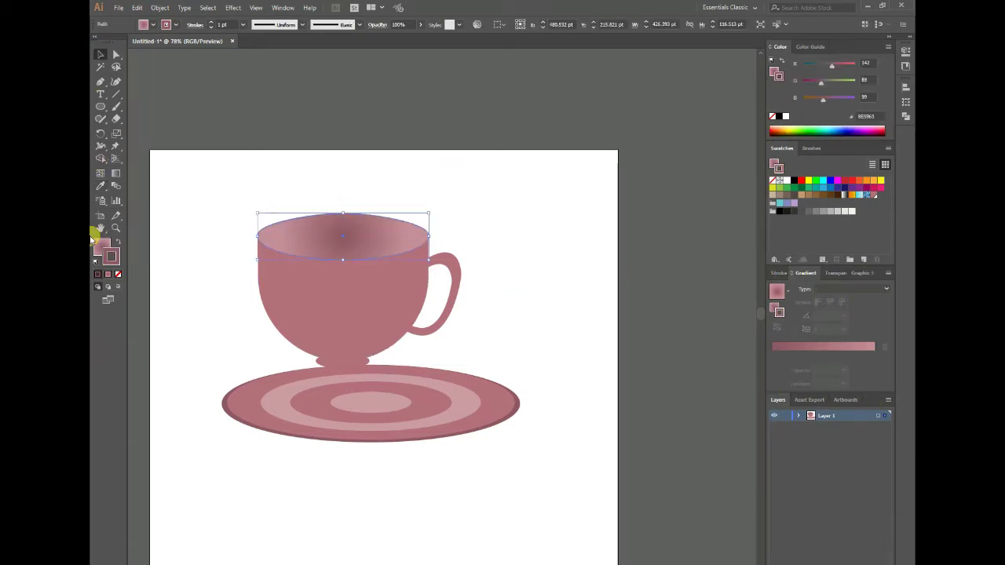
left_click_drag(775, 356, 777, 356)
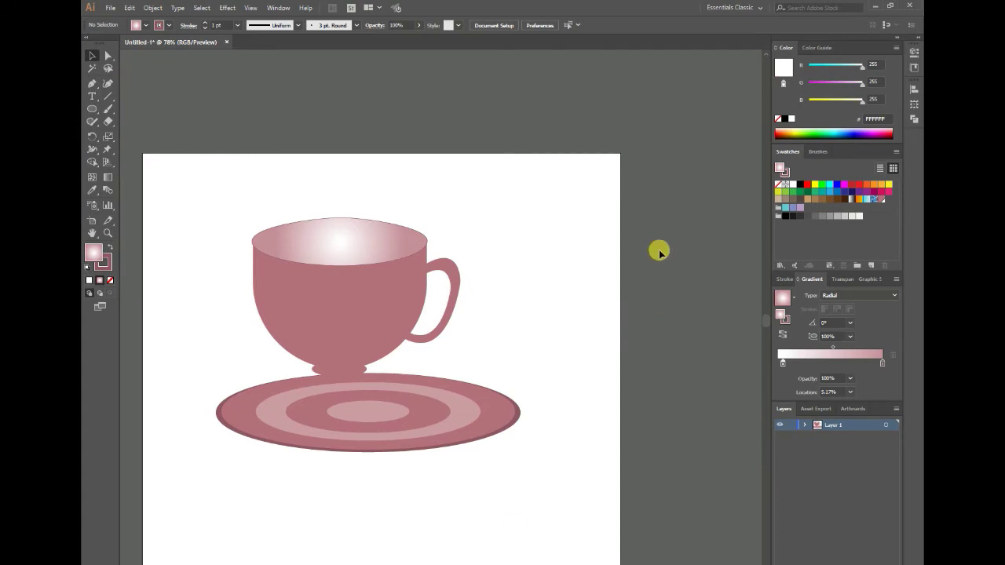
- Inspect the rim anchors and handle path, undoing an accidental rim distortion
key("a")
left_click(252, 229)
left_click(327, 220)
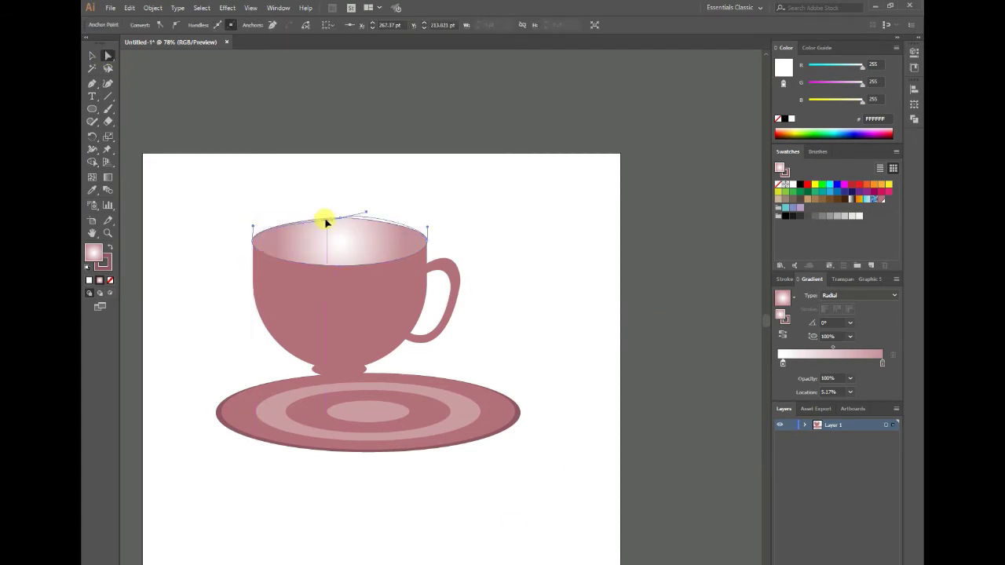
key("ctrl+z")
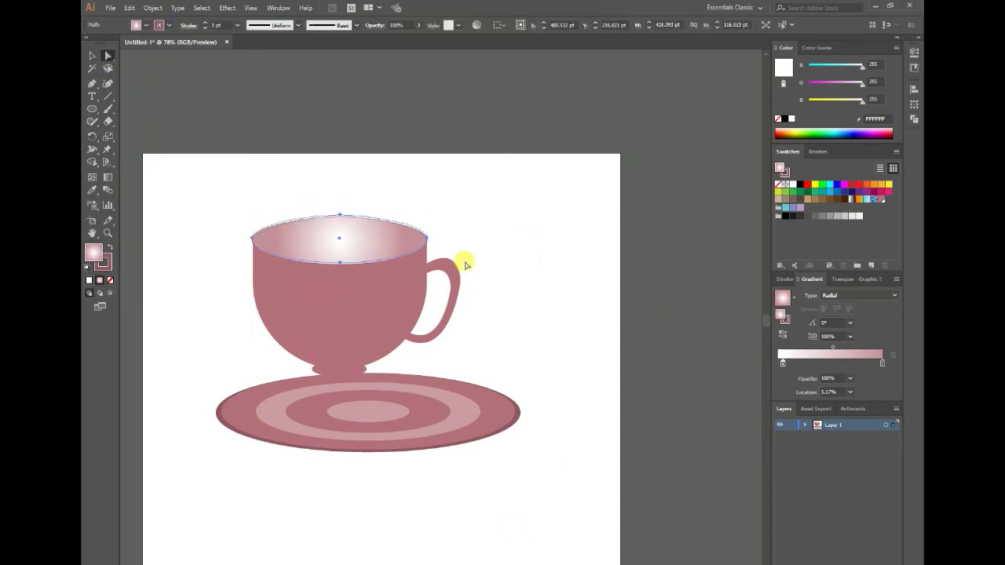
left_click(466, 264)
left_click(428, 236)
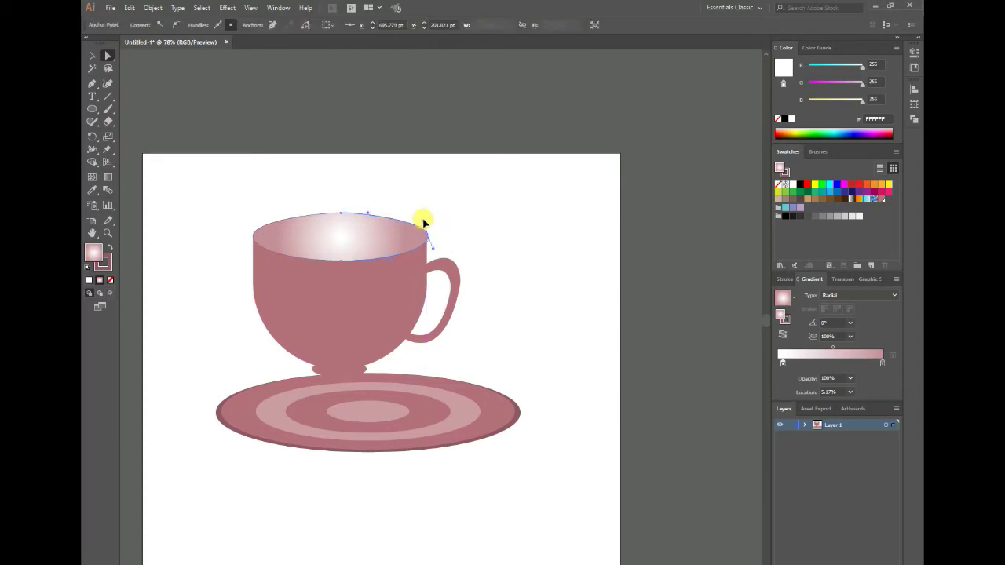
left_click(573, 251)
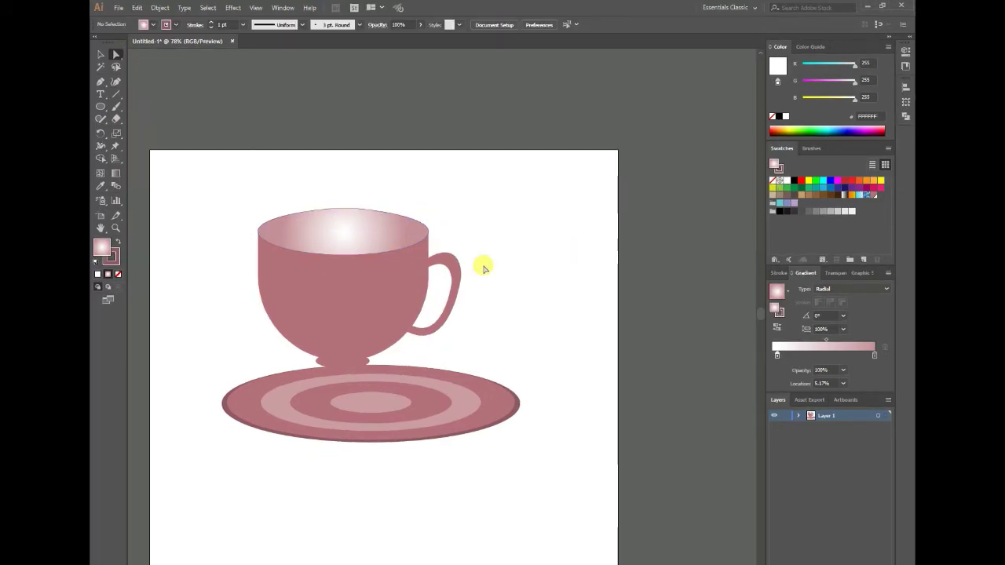
left_click(453, 303)
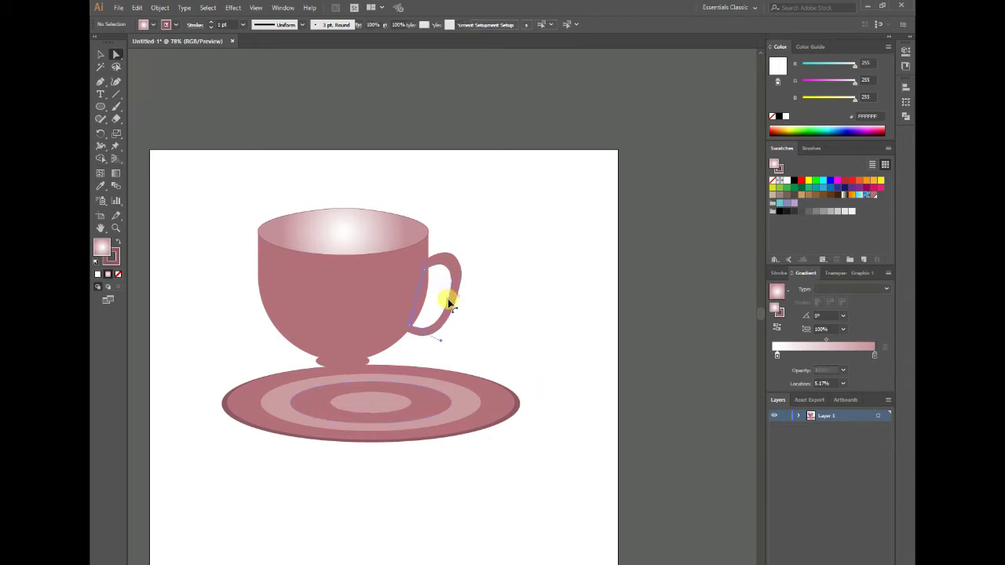
left_click(534, 378)
- Marquee-select all the cup's parts and group them
left_click_drag(432, 462, 473, 406)
right_click(400, 414)
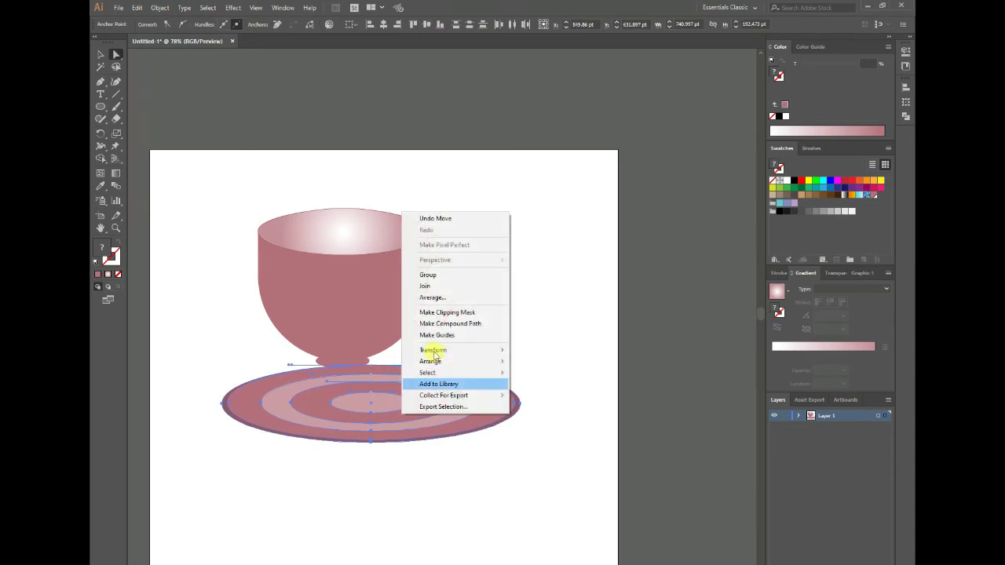
left_click(450, 507)
left_click_drag(231, 187, 467, 355)
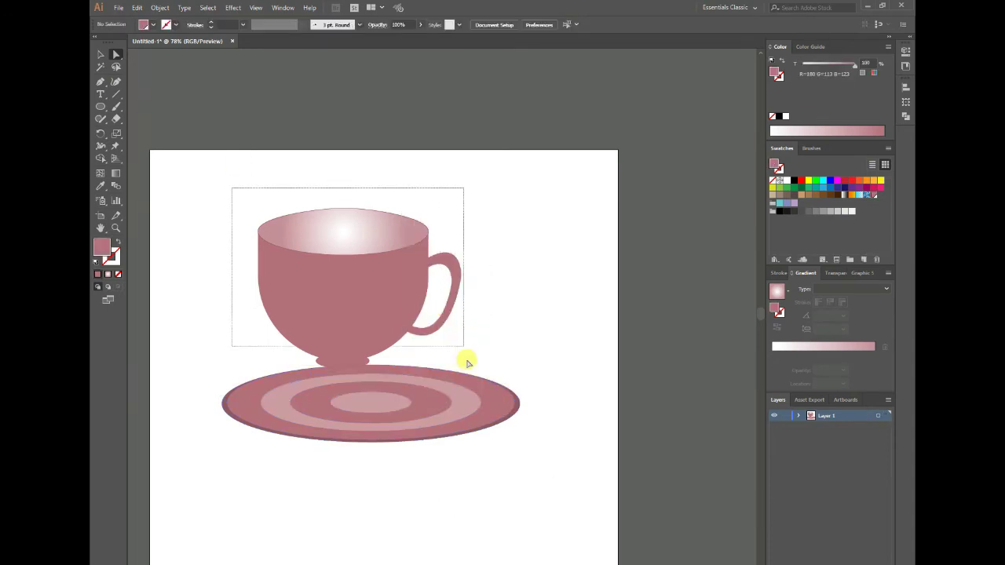
right_click(396, 283)
left_click(422, 343)
- Move the grouped cup down onto the saucer and bring it to the front
left_click(528, 292)
left_click(101, 54)
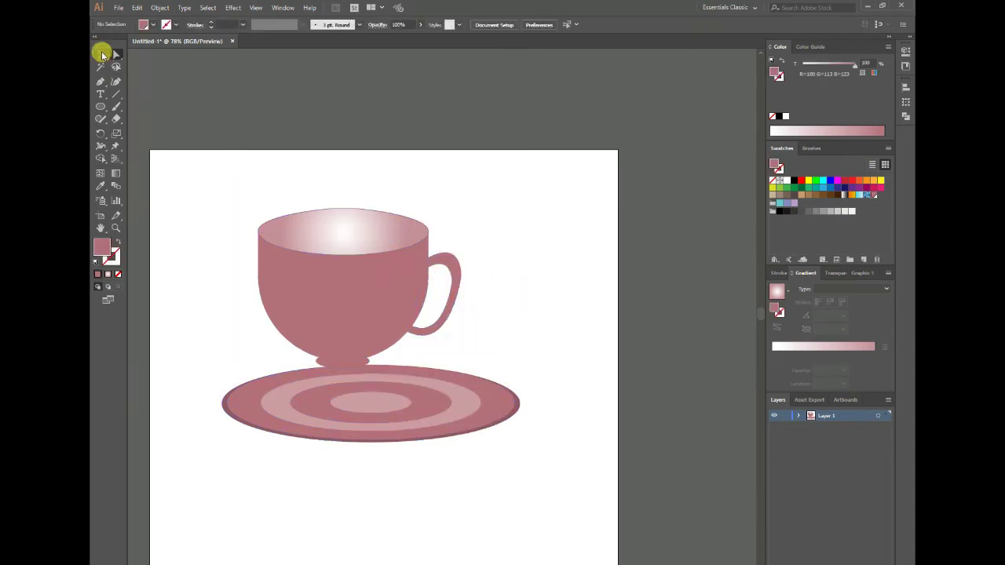
left_click(448, 270)
left_click_drag(364, 318, 395, 356)
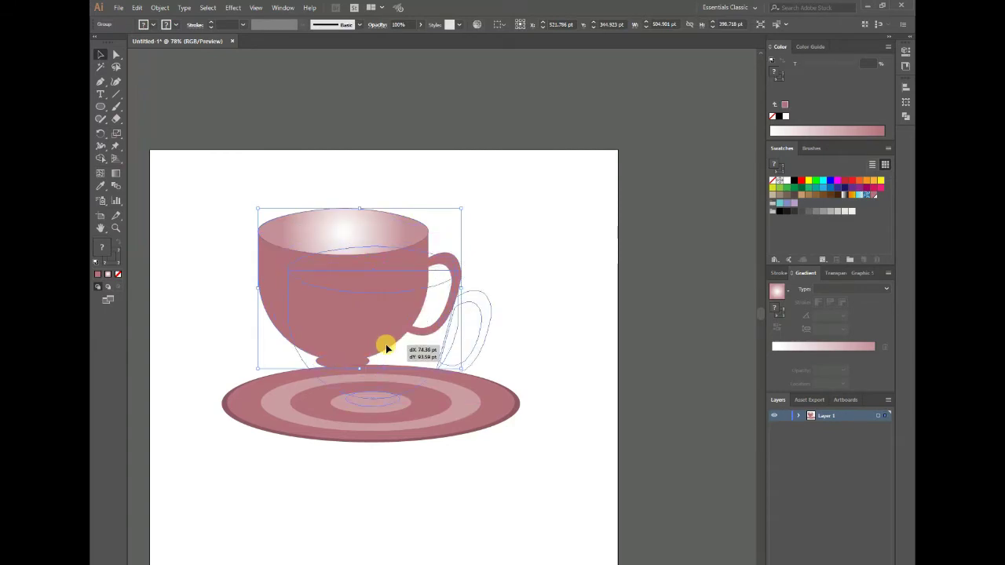
right_click(399, 308)
mouse_move(430, 418)
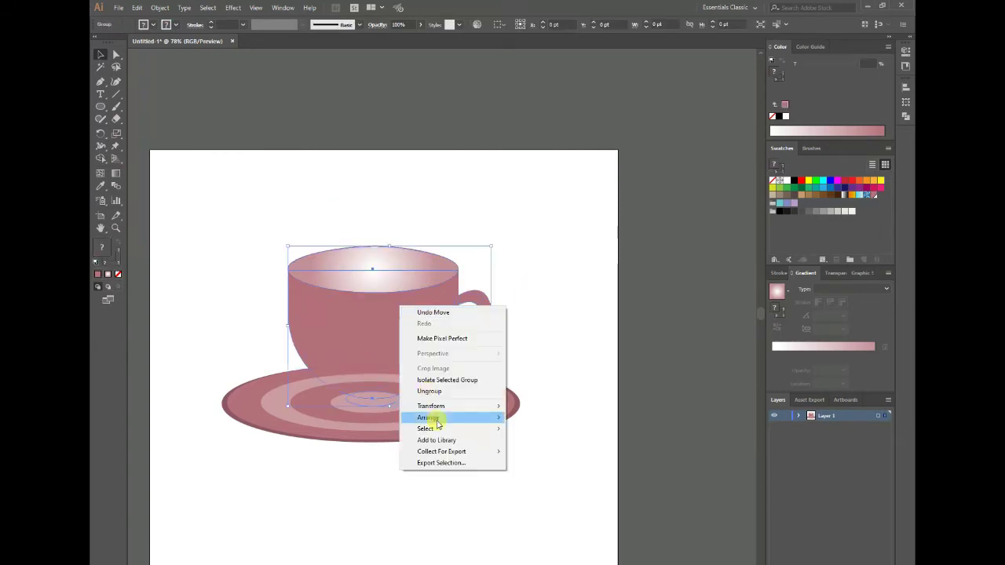
left_click(539, 417)
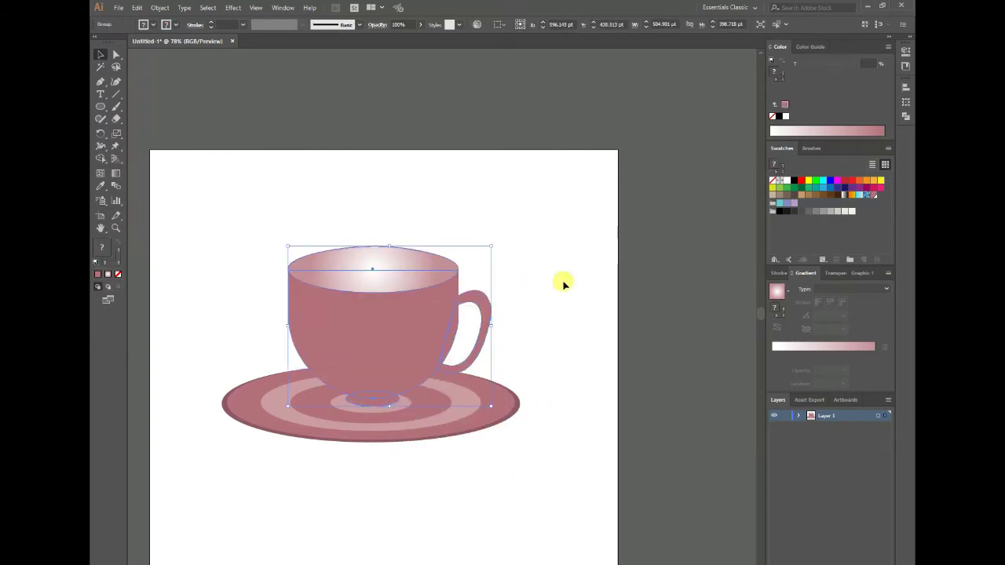
- Centre the cup horizontally over the saucer, undoing a mistaken vertical alignment
left_click(563, 283)
left_click(401, 367)
left_click_drag(236, 457, 561, 220)
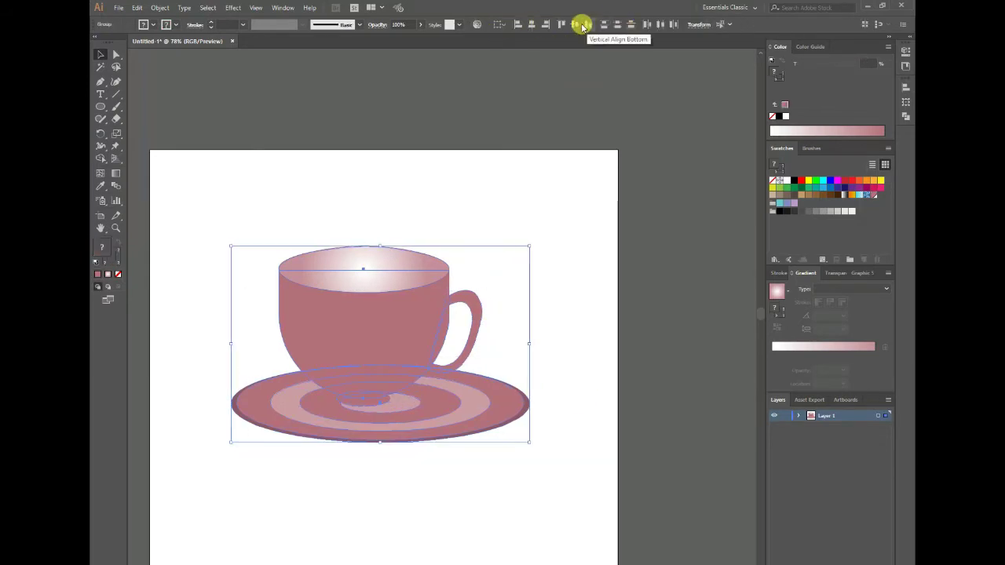
left_click(573, 24)
key("ctrl+z")
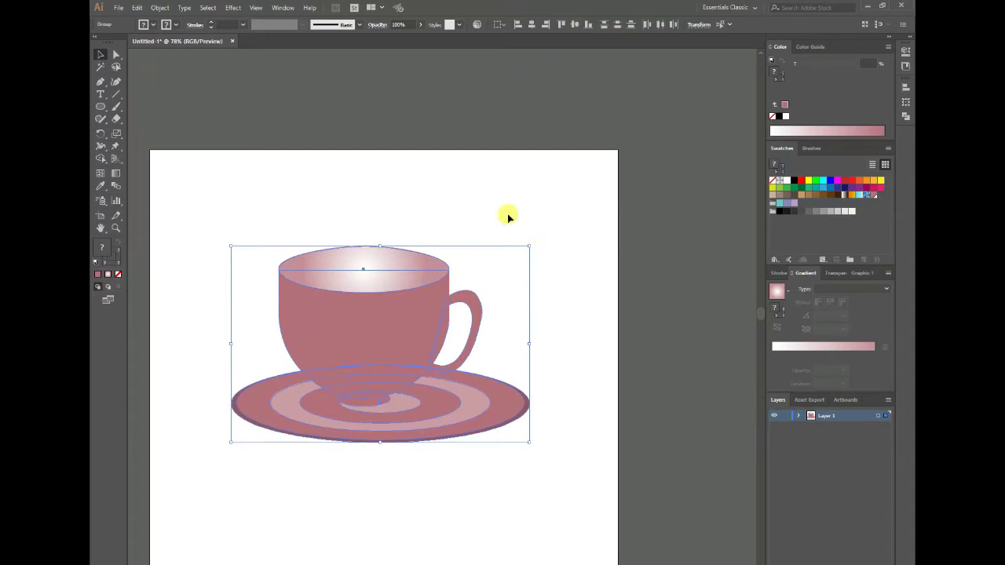
left_click(589, 286)
left_click_drag(389, 333, 415, 333)
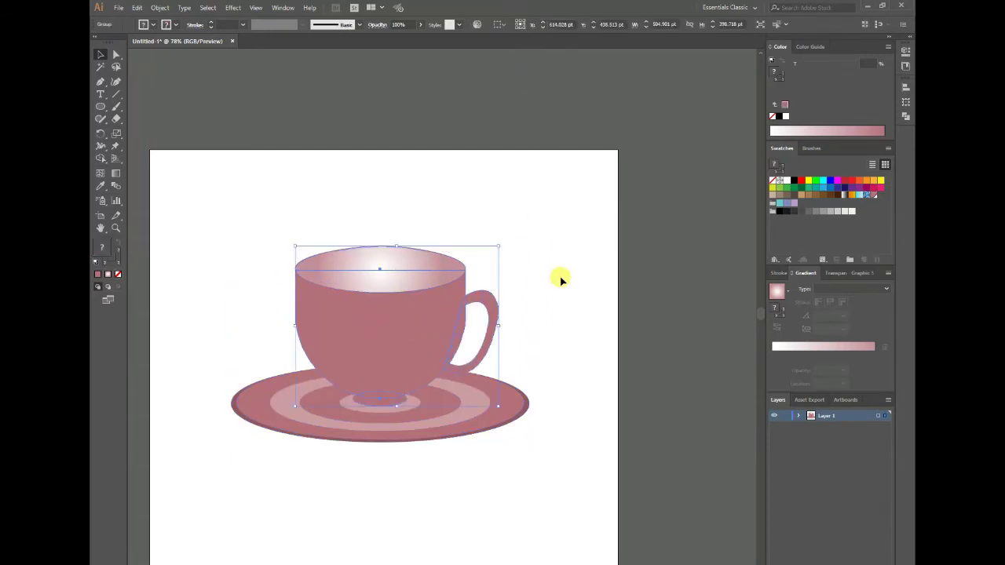
left_click(547, 454)
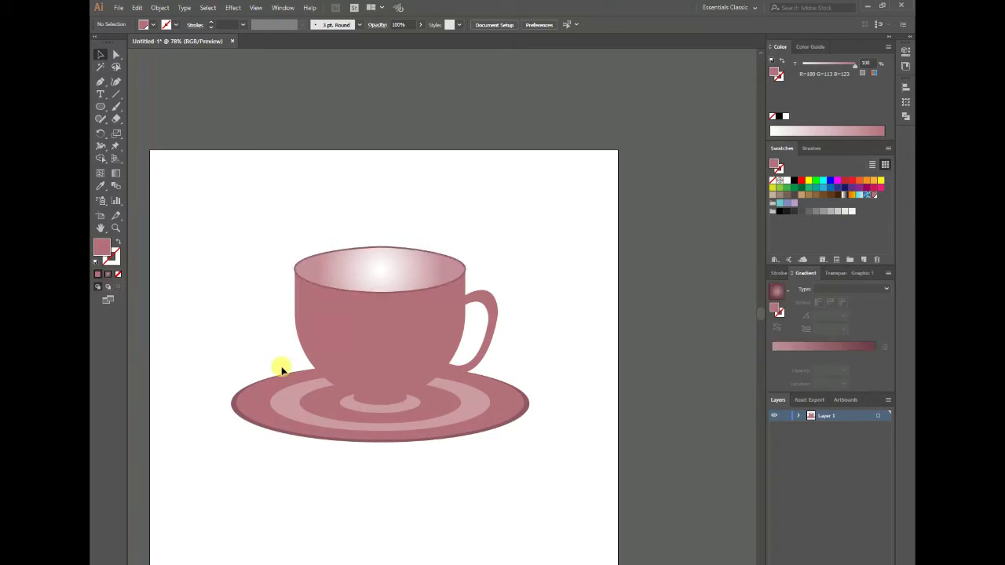
- Fill the small ellipse beneath the cup with a radial gradient
left_click(380, 400)
left_click(825, 347)
left_click(571, 446)
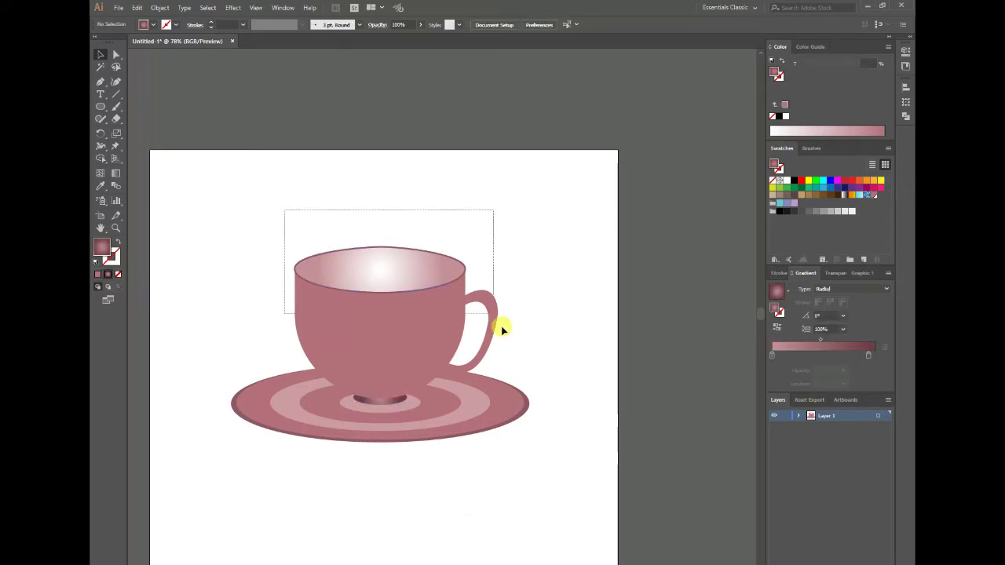
- Regroup the cup parts and add the dark foot ellipse to the selection
left_click_drag(283, 209, 495, 315)
right_click(411, 311)
left_click(448, 376)
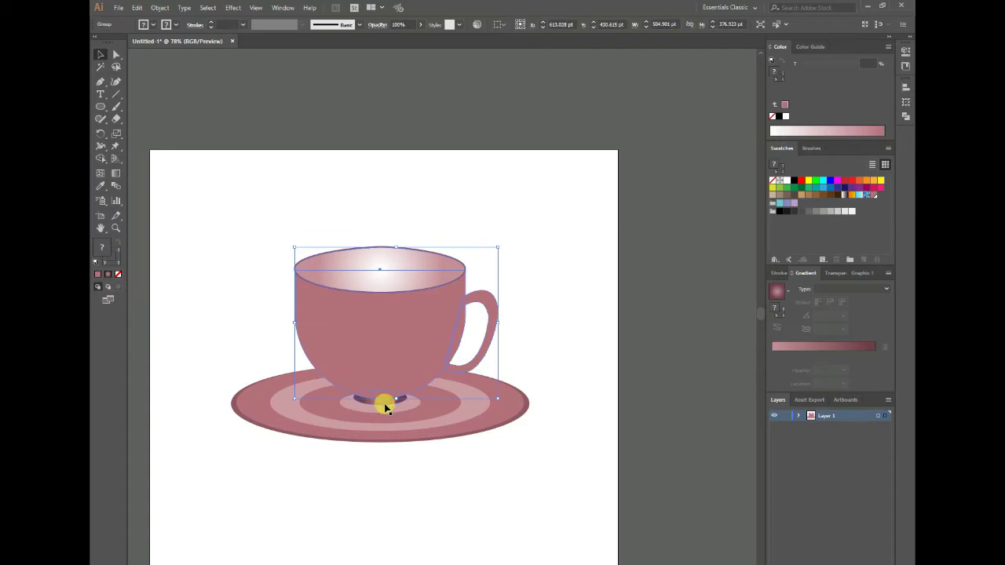
left_click(385, 406, "shift")
- Centre the dark ellipse horizontally under the cup, then ungroup the cup
left_click(529, 24)
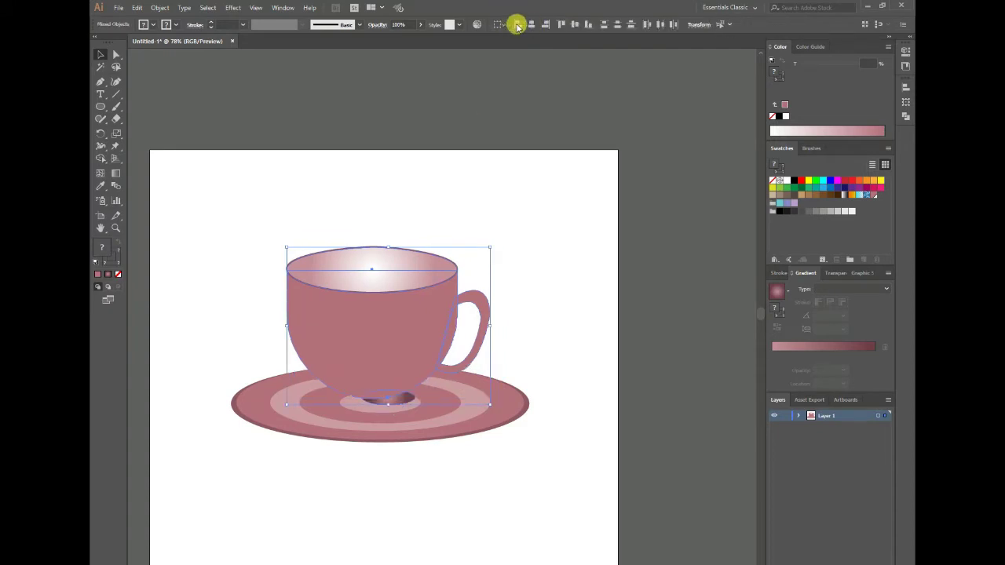
left_click(542, 24)
left_click(523, 370)
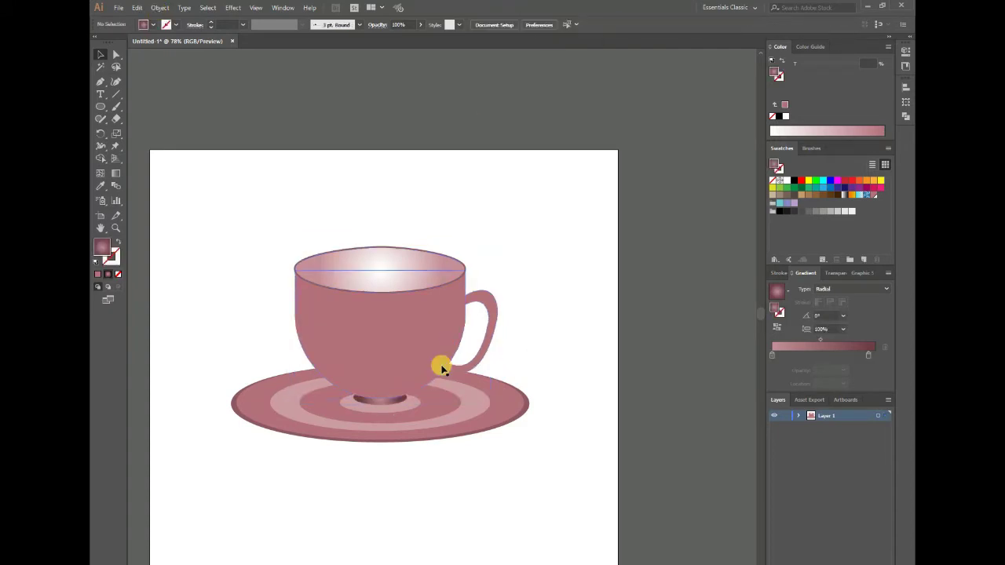
left_click(392, 330)
right_click(392, 330)
left_click(422, 411)
- Turn the cup body alone into a flat 9-row by 9-column gradient mesh
left_click(410, 307)
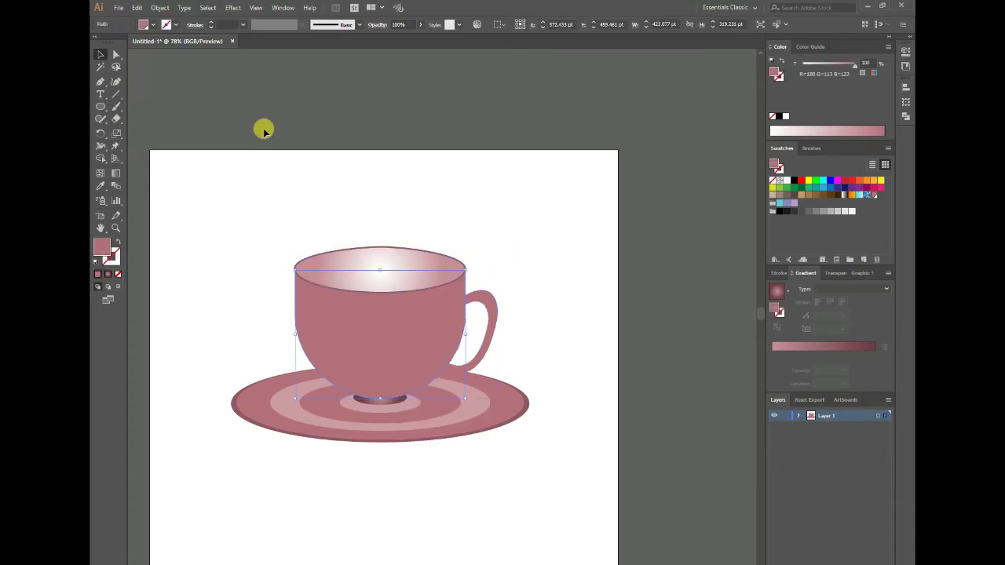
left_click(159, 7)
left_click(190, 161)
left_click_drag(535, 231, 617, 229)
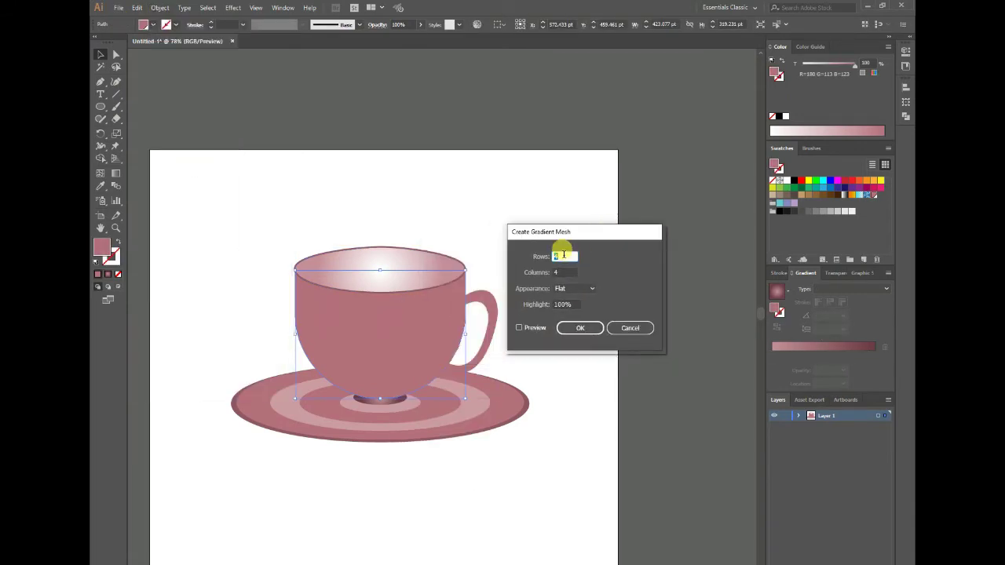
left_click(519, 329)
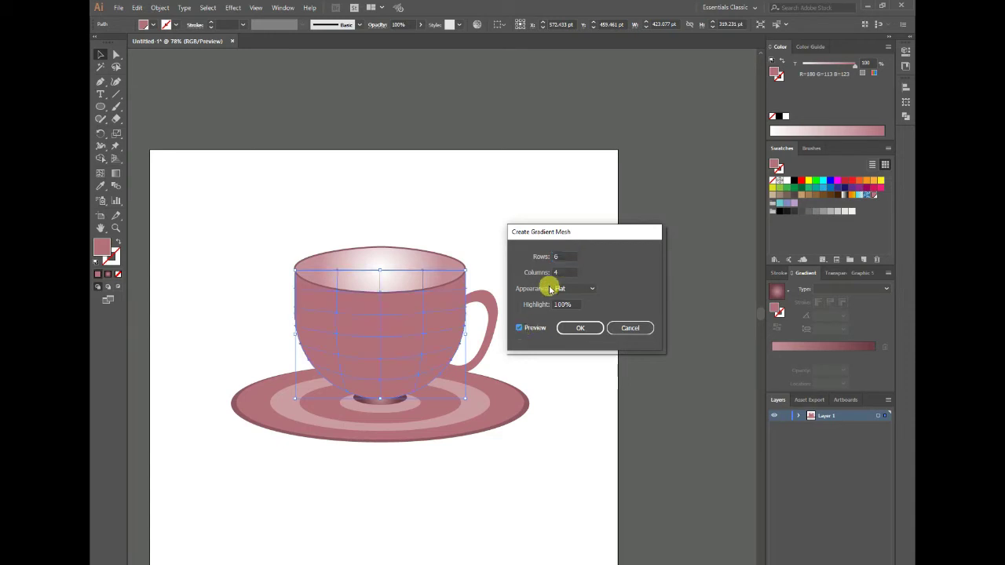
type("6")
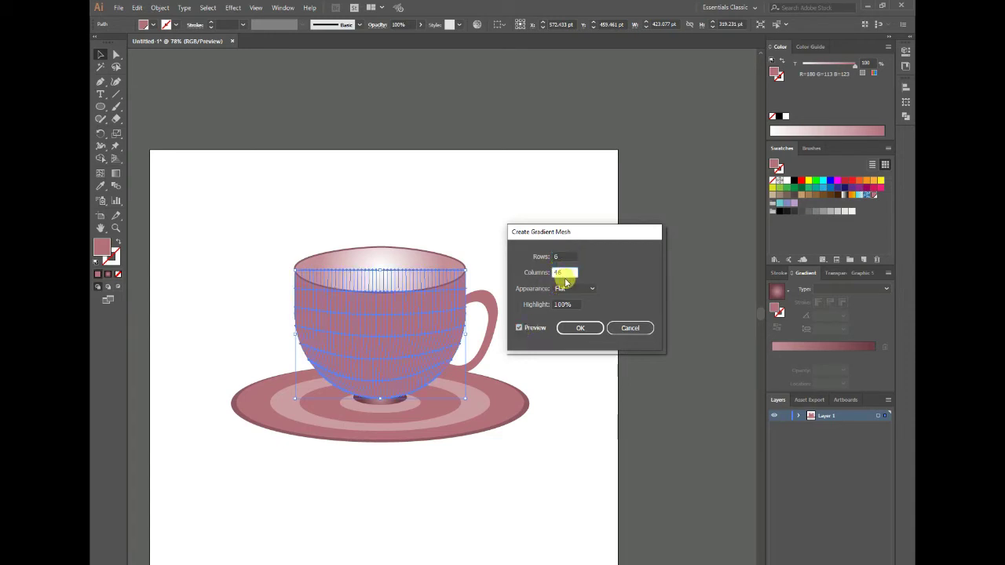
key("BackSpace")
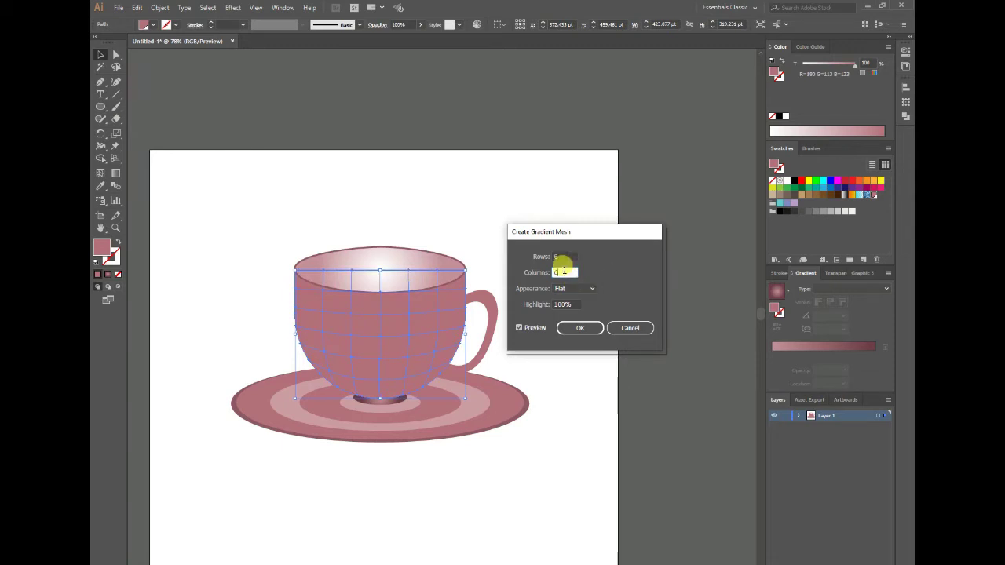
type("7")
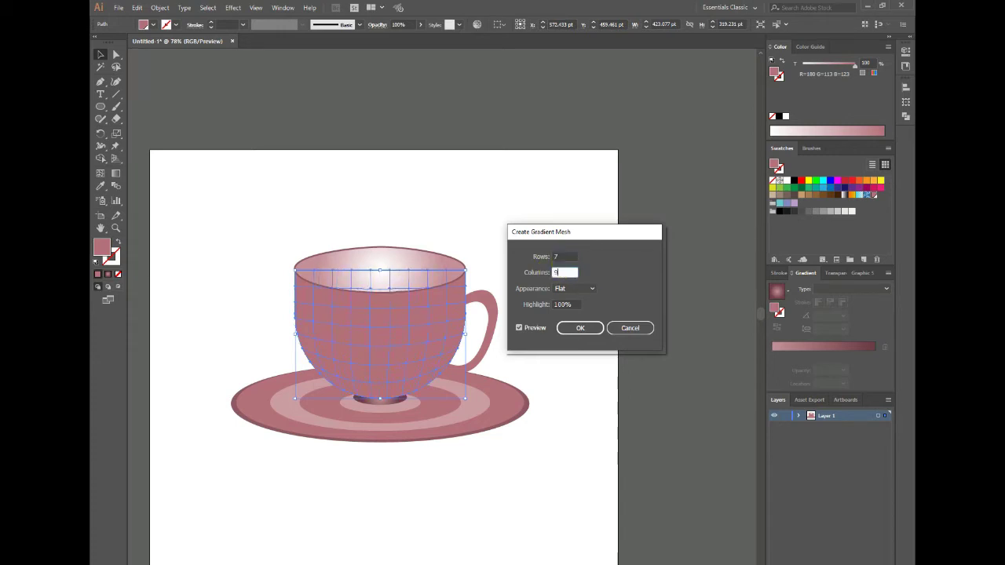
type("9")
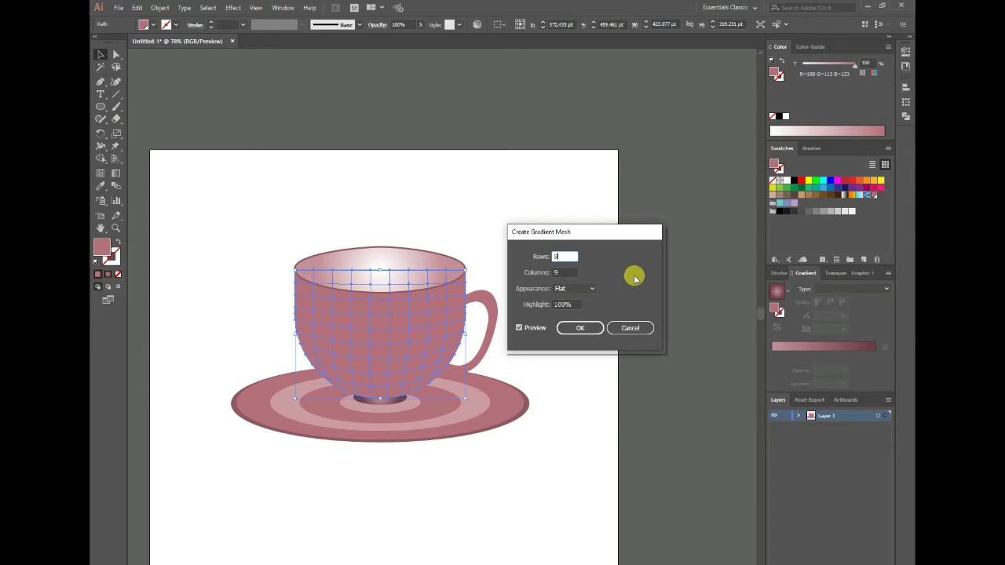
key("Return")
left_click(574, 242)
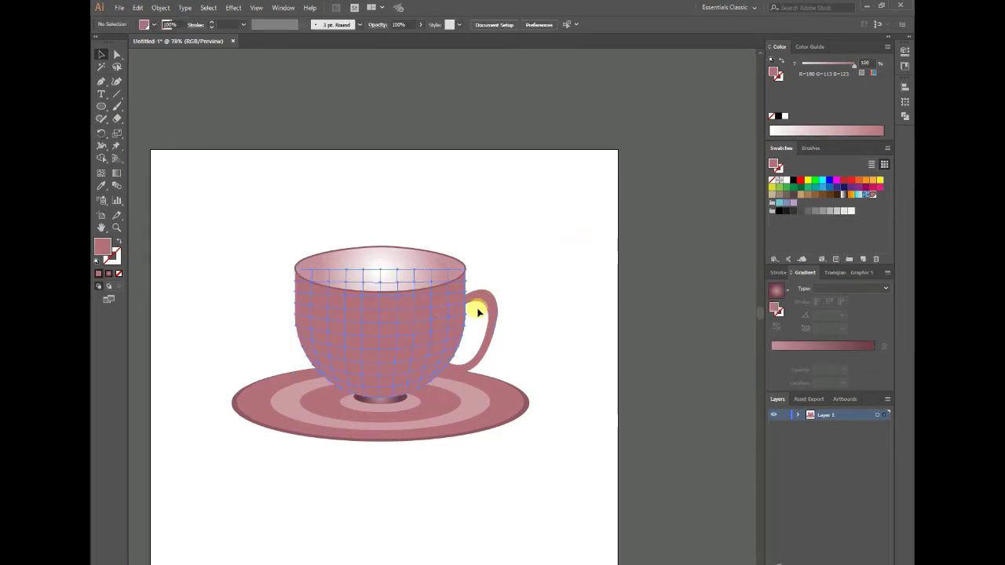
- Drag the handle away from the cup, then try and undo whitening the rim mesh points
left_click(116, 55)
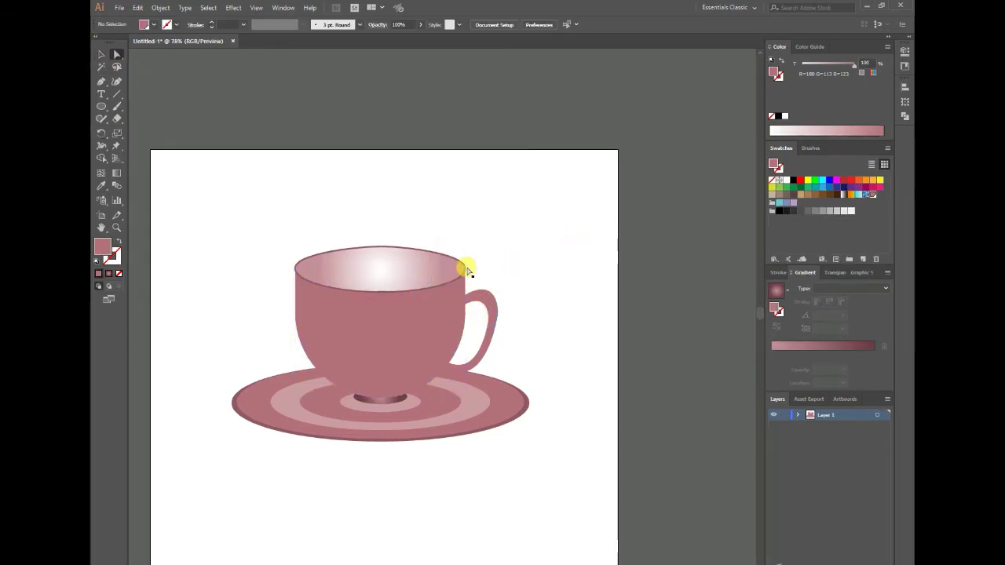
left_click_drag(482, 299, 553, 264)
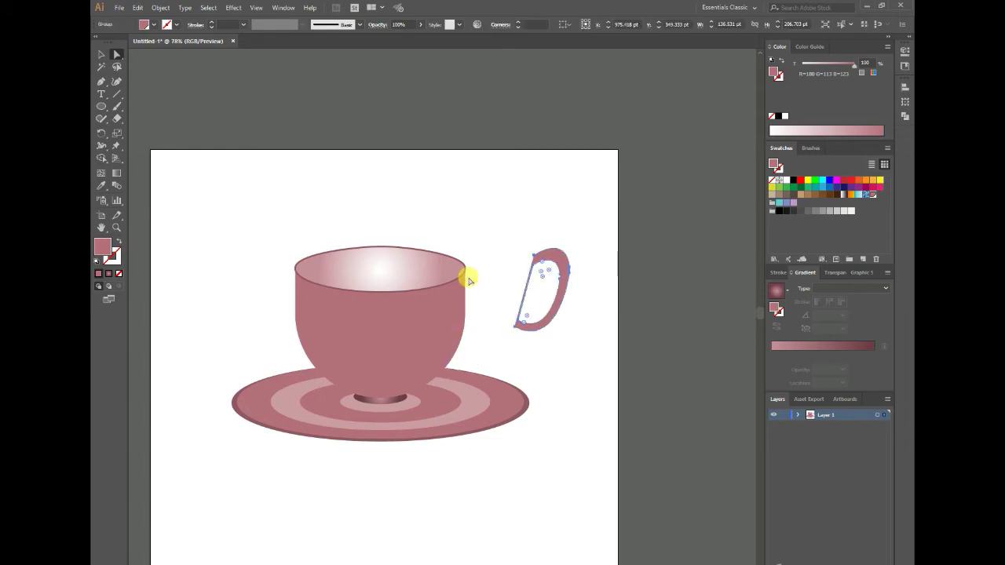
mouse_move(468, 276)
left_mouse_down()
mouse_move(475, 355)
mouse_move(446, 361)
left_mouse_up()
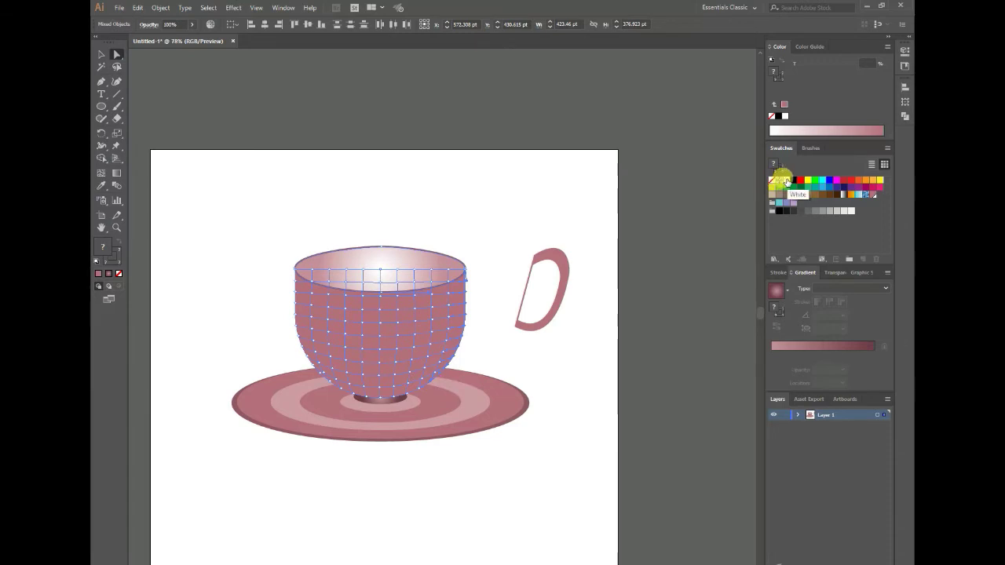
left_click(787, 182)
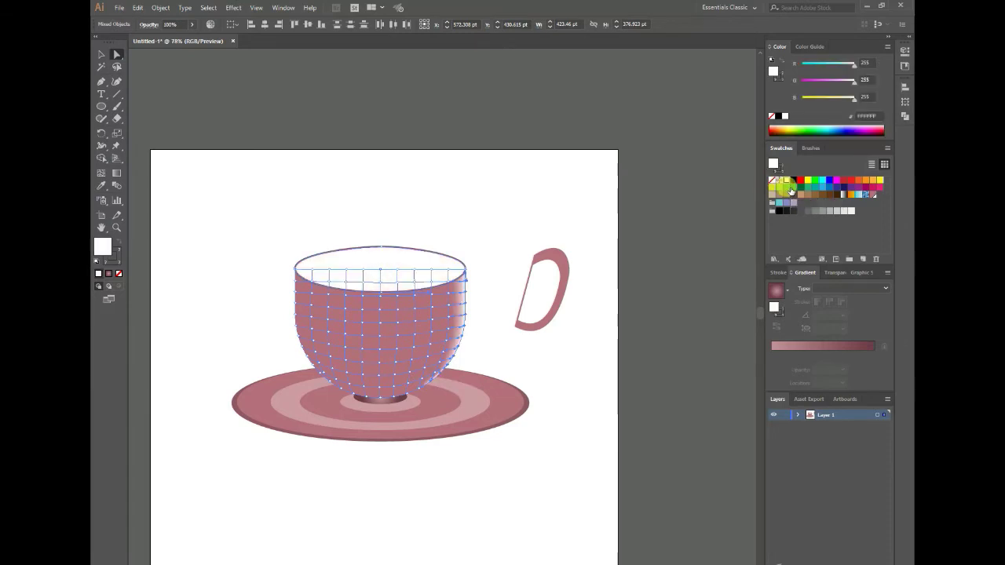
left_click(690, 226)
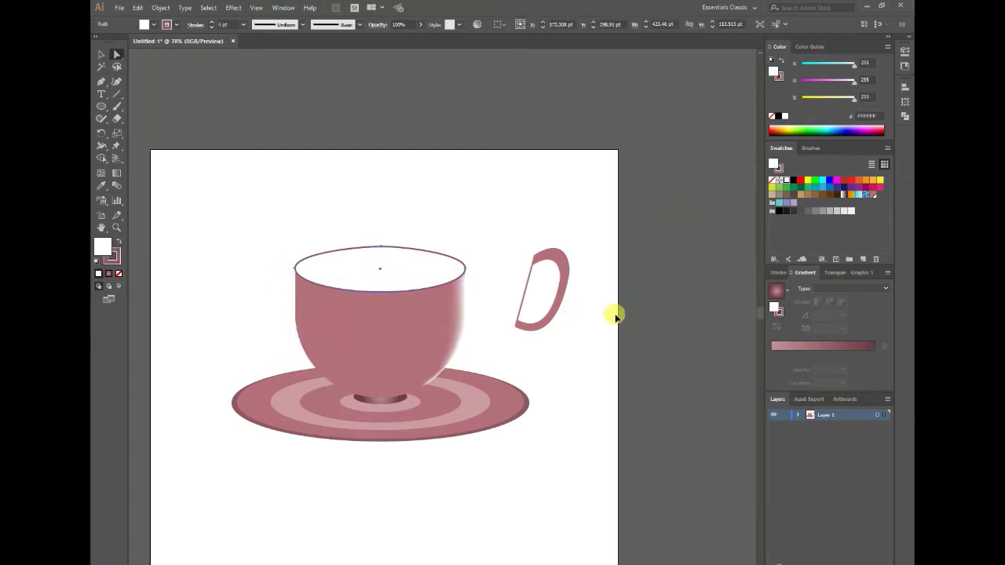
key("ctrl+z")
- Colour side mesh points white and select points down the cup's left side
left_click(399, 258)
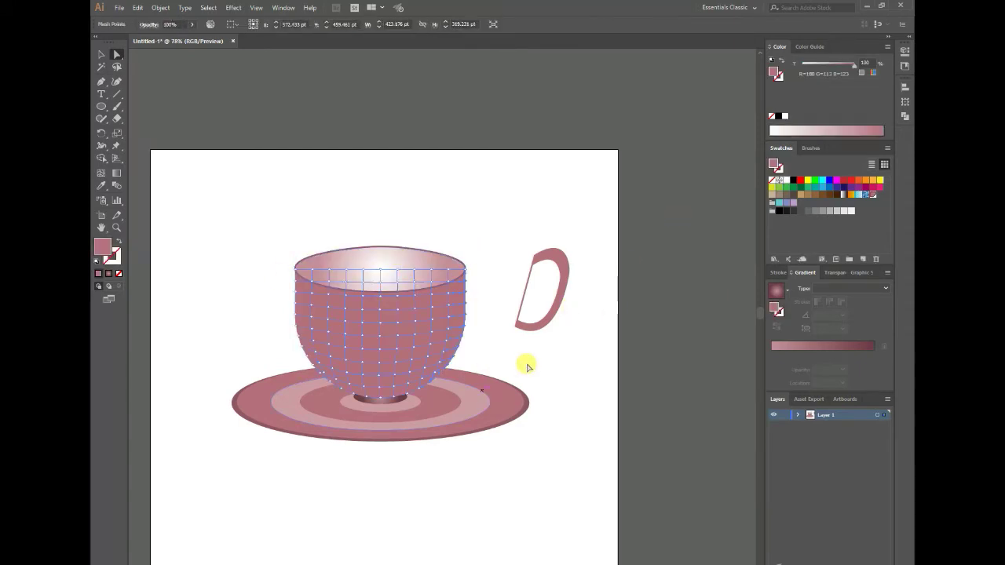
left_click(783, 212)
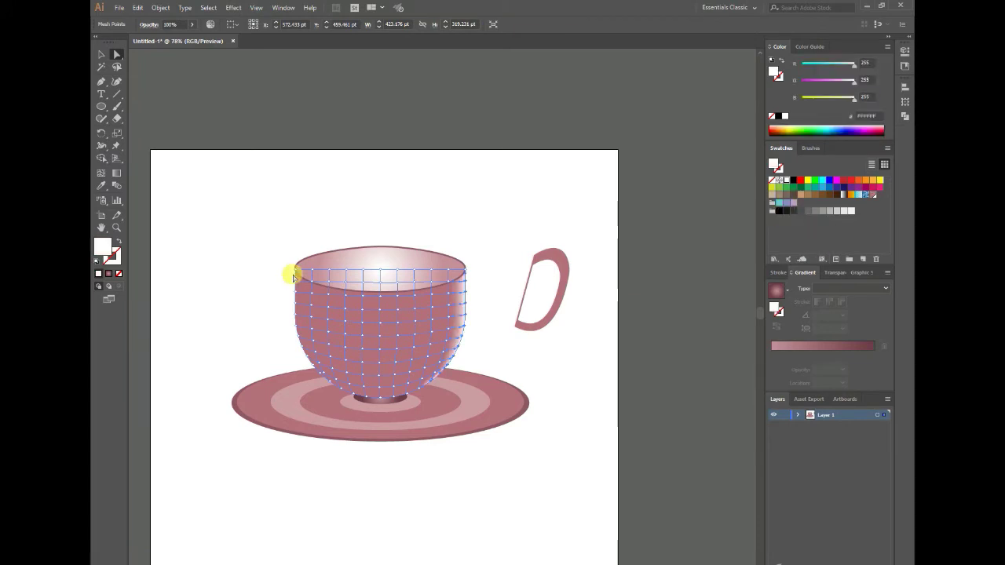
left_click_drag(291, 277, 311, 366)
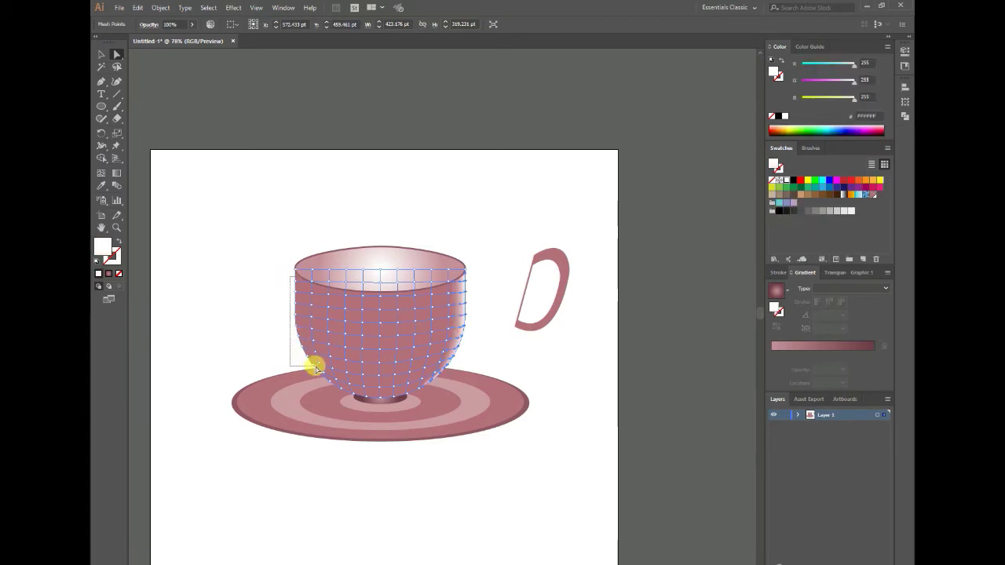
mouse_move(273, 277)
left_mouse_down()
mouse_move(298, 301)
mouse_move(302, 364)
mouse_move(331, 393)
mouse_move(328, 382)
left_mouse_up()
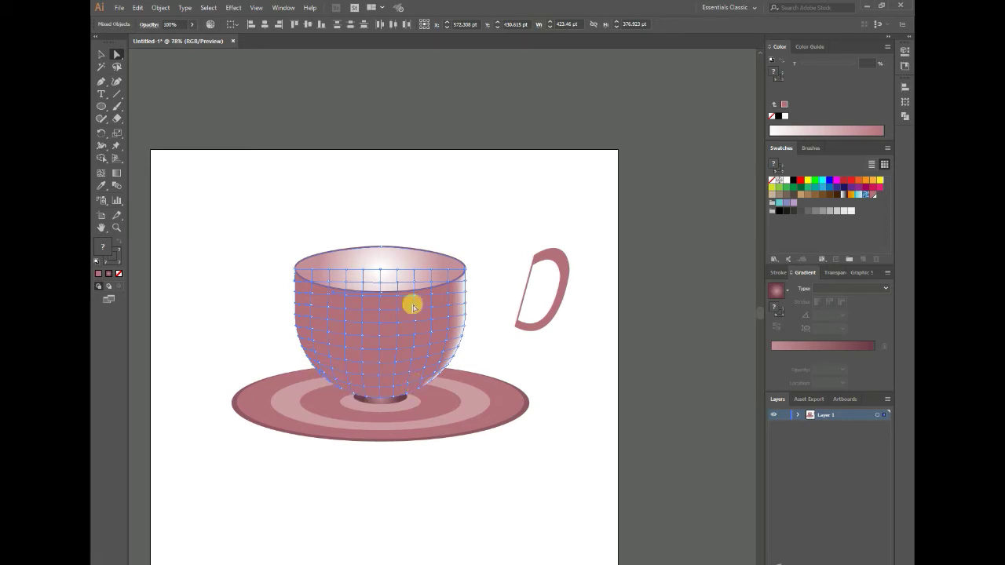
- Colour the selected left-side cup mesh points white and check the shading
left_click(103, 190)
left_click(785, 183)
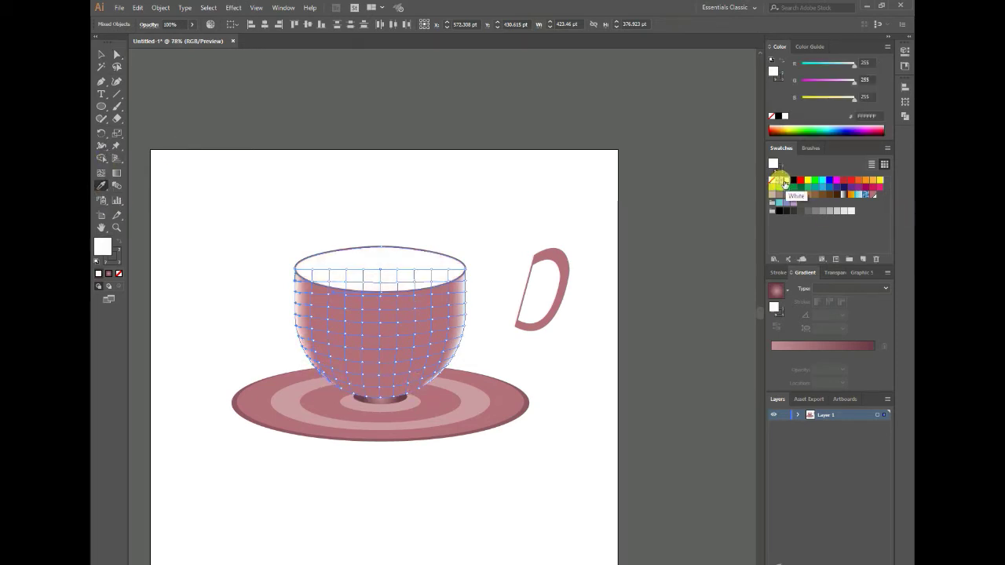
left_click(382, 259)
left_click(101, 54)
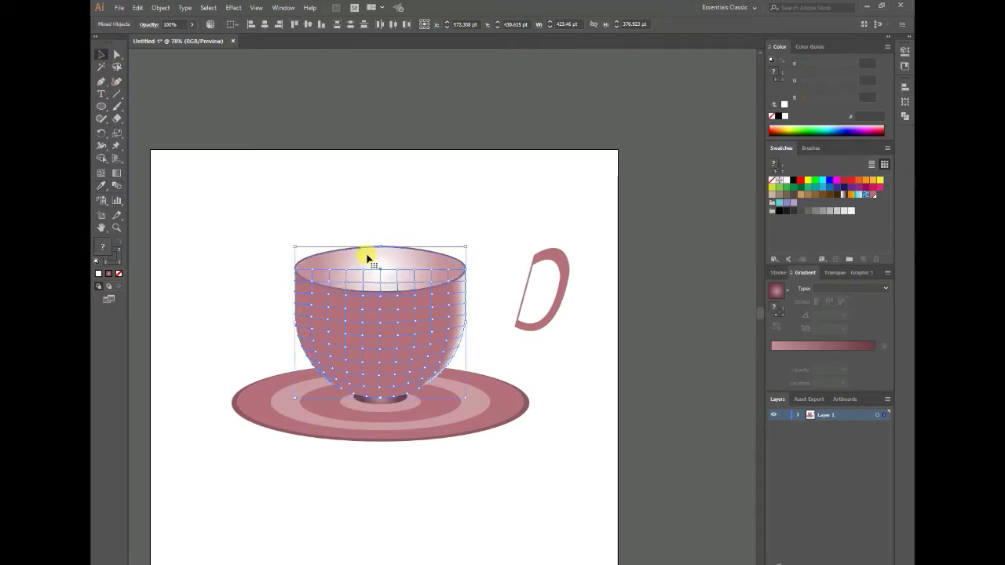
key("i")
left_click(785, 181)
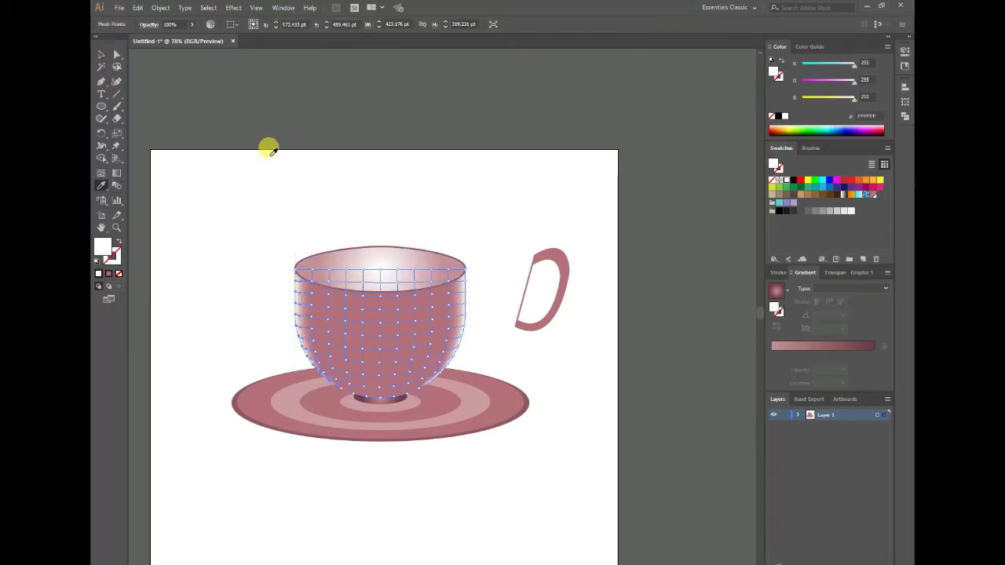
key("v")
left_click(578, 396)
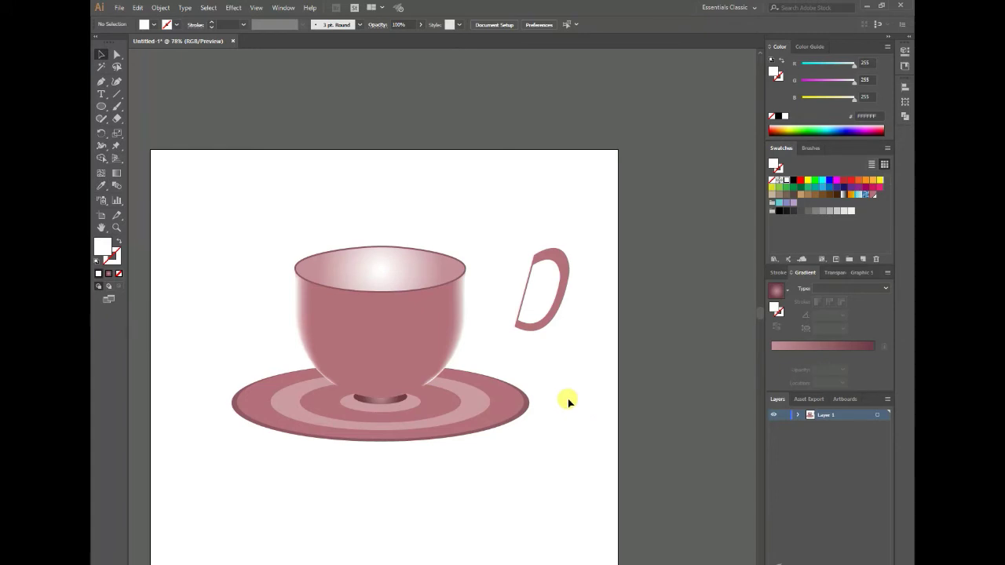
- Drag a bottom mesh point to reshape the cup's base and colour it white
key("a")
left_click(354, 399)
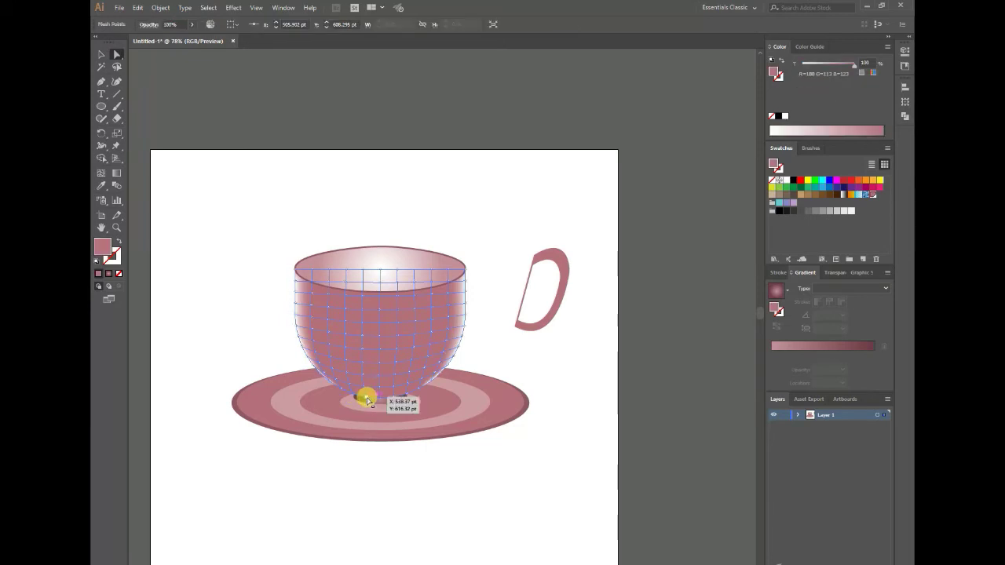
mouse_move(366, 401)
left_mouse_down()
mouse_move(417, 390)
mouse_move(330, 381)
left_mouse_up()
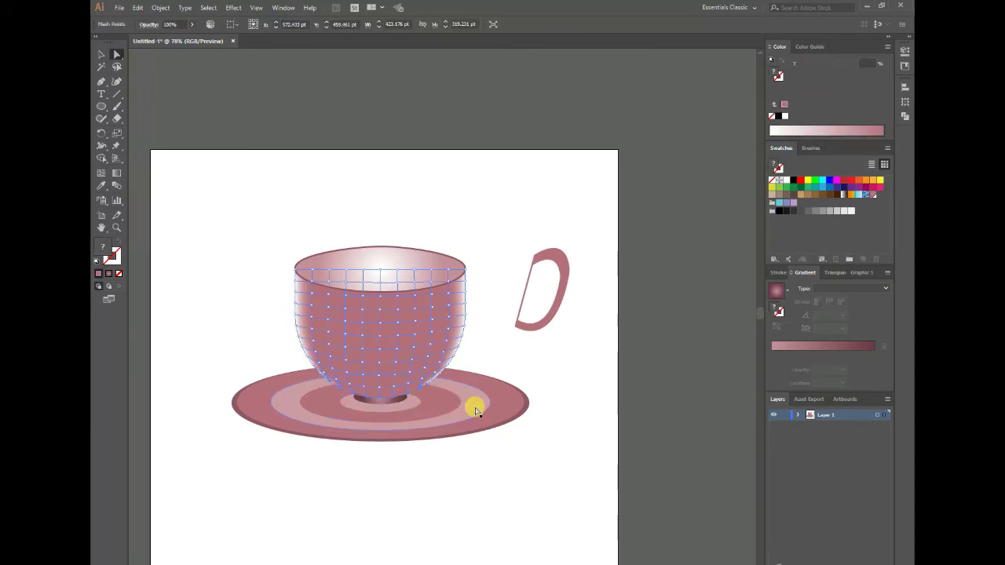
left_click(787, 179)
left_click(100, 54)
left_click(569, 524)
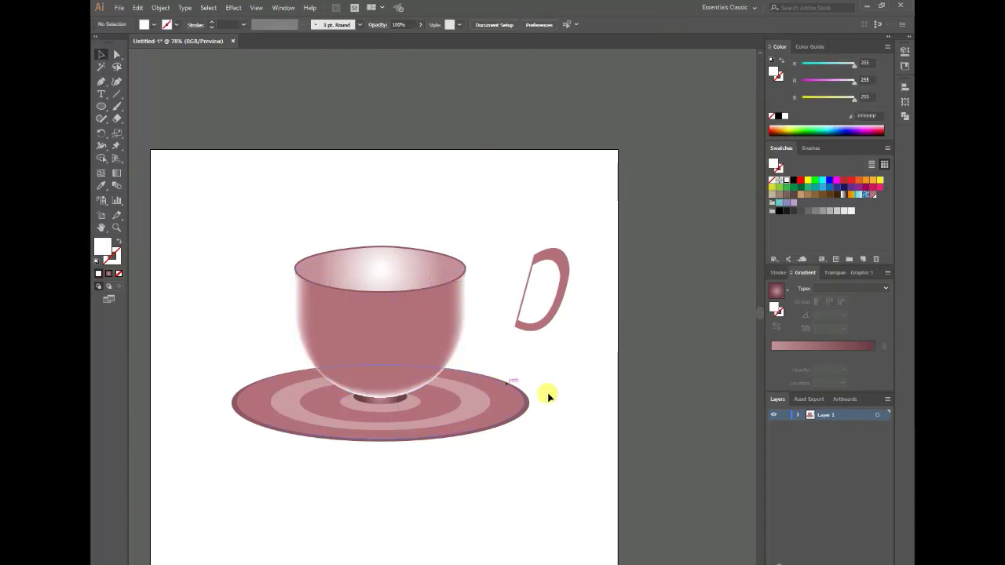
- Reattach the handle to the right side of the cup
left_click(562, 292)
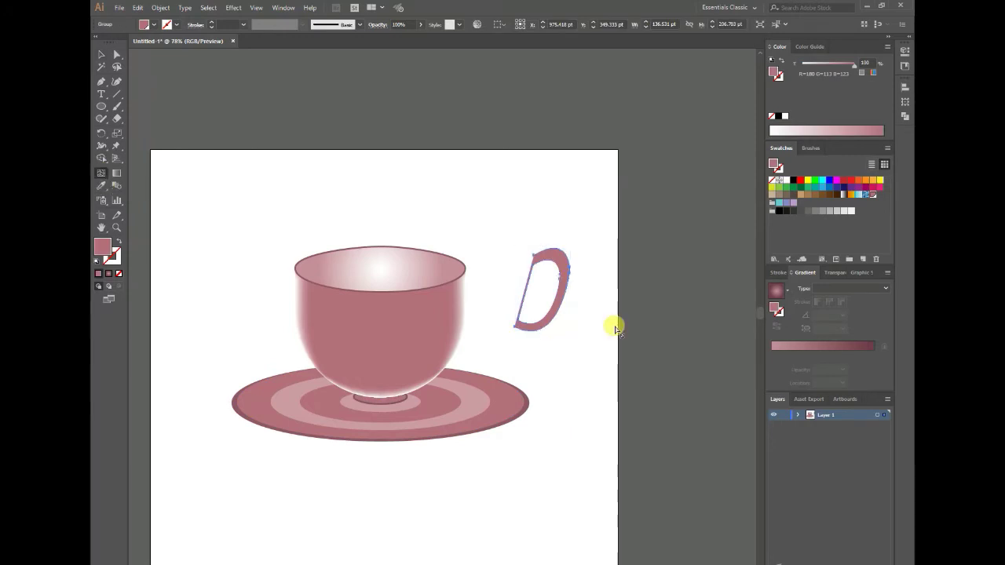
left_click(160, 7)
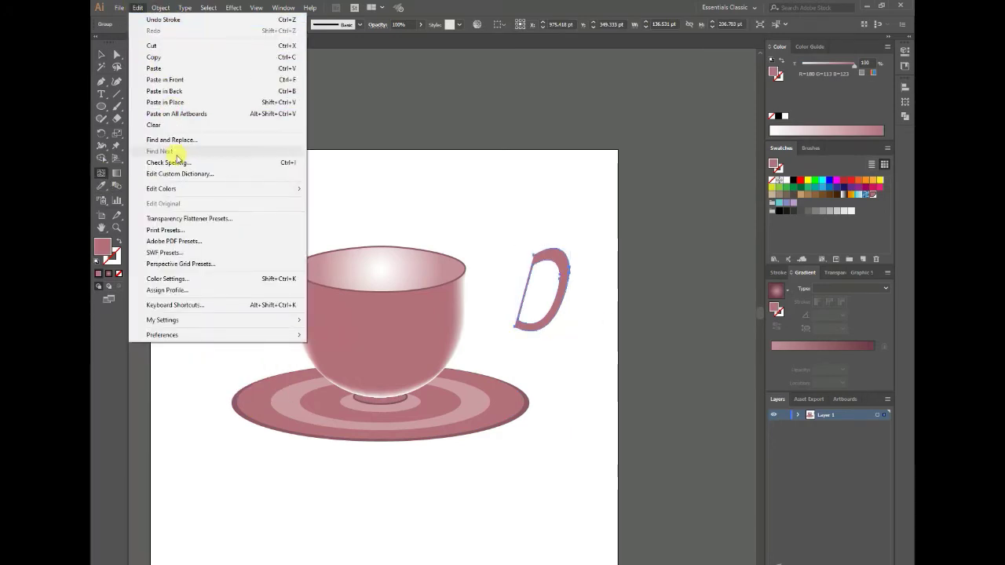
left_click(102, 53)
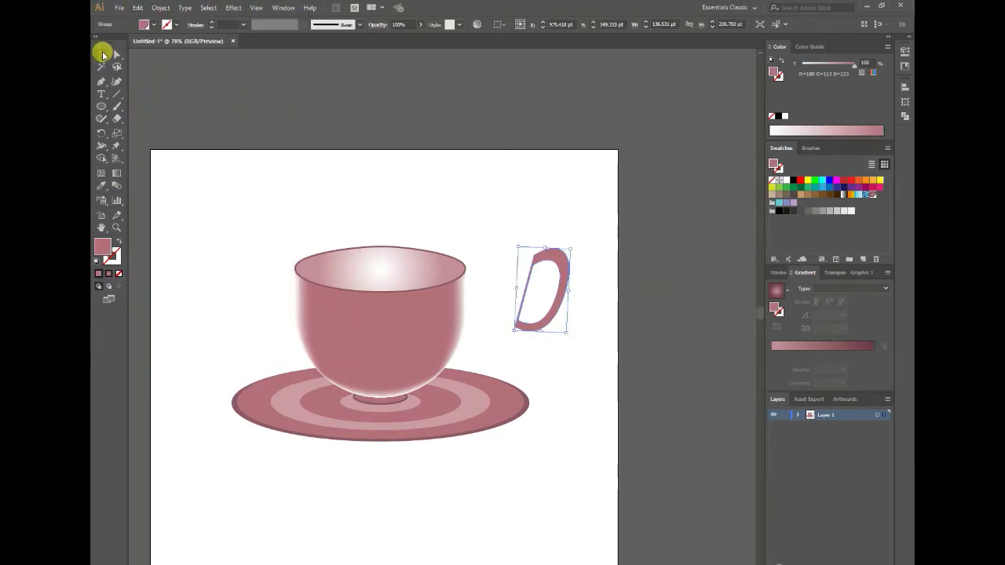
left_click(160, 8)
left_click(527, 233)
left_click_drag(559, 262, 488, 300)
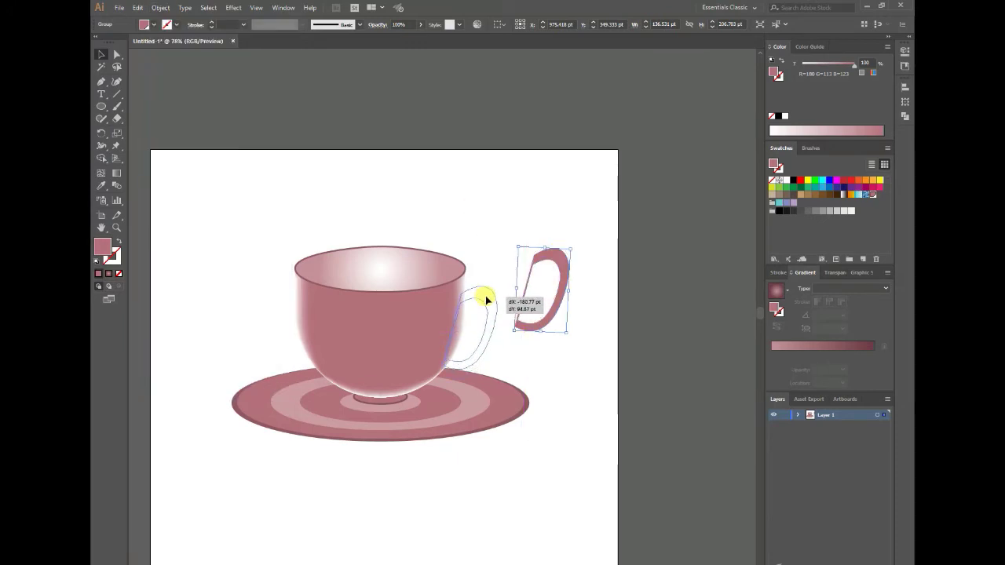
left_click(602, 269)
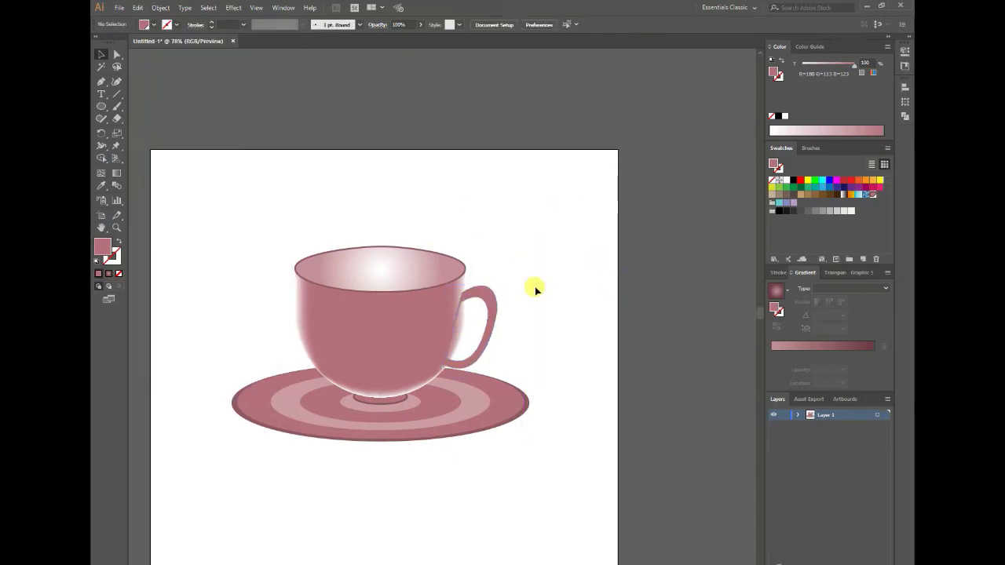
- Send the handle behind the mesh-shaded cup body
right_click(429, 313)
left_click(449, 309)
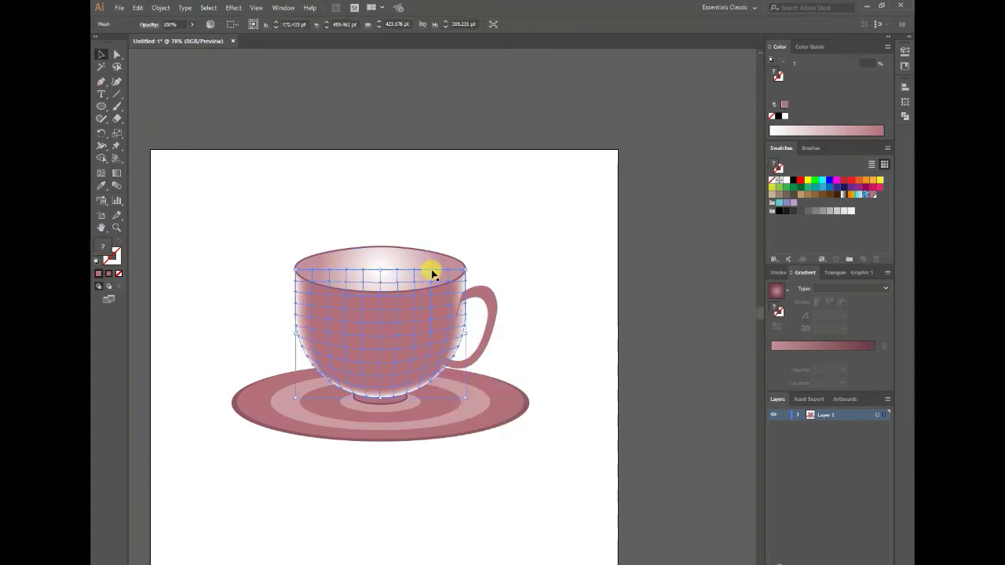
right_click(388, 371)
left_click(477, 294)
right_click(490, 297)
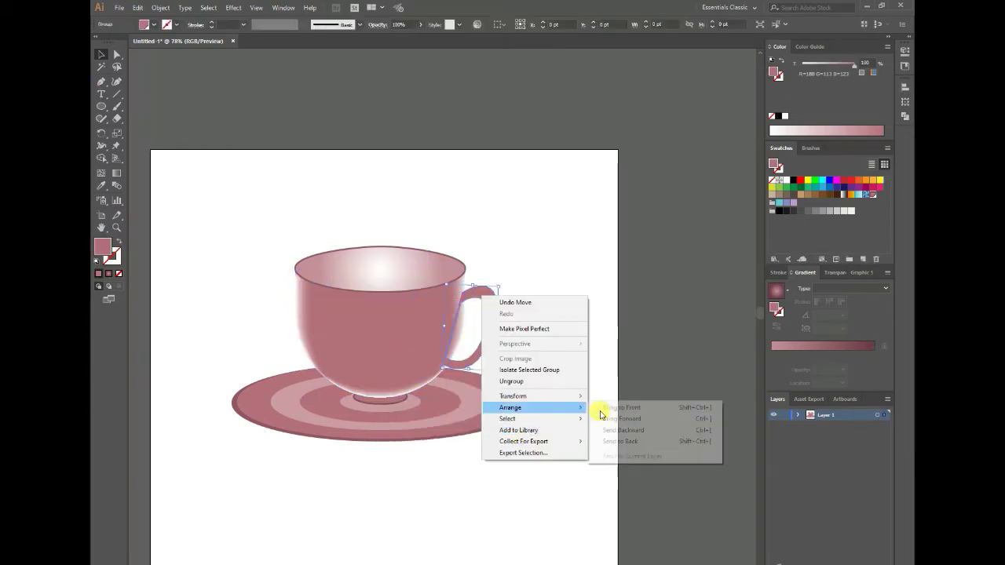
left_click(620, 442)
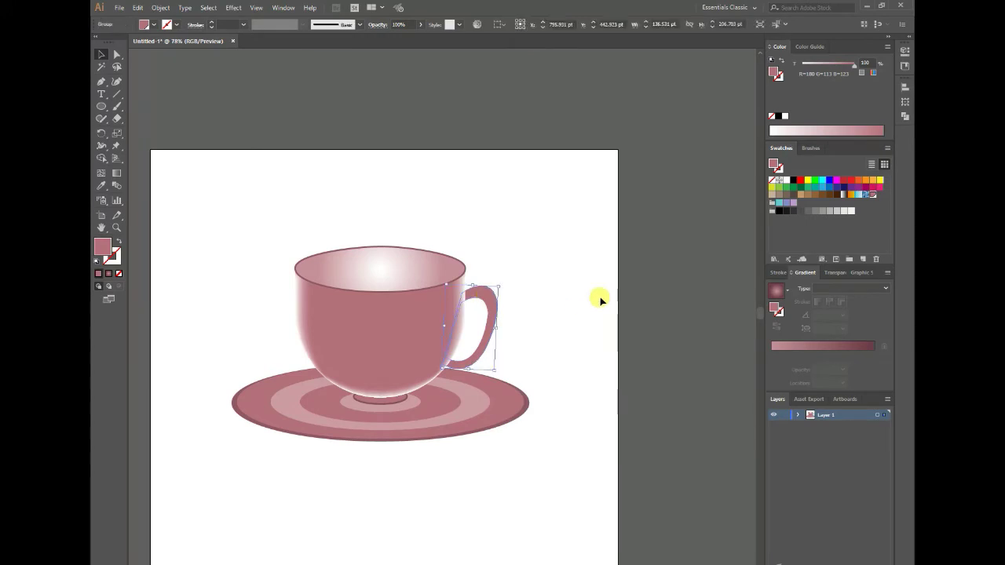
left_click(571, 274)
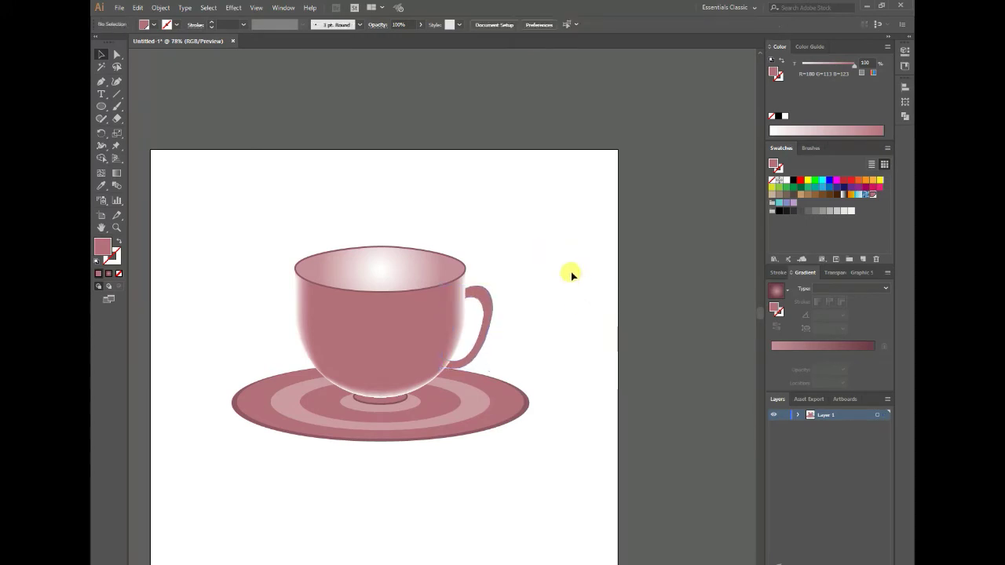
- Eyedrop the saucer's darker rose colour onto the handle
left_click(485, 298)
left_click(101, 185)
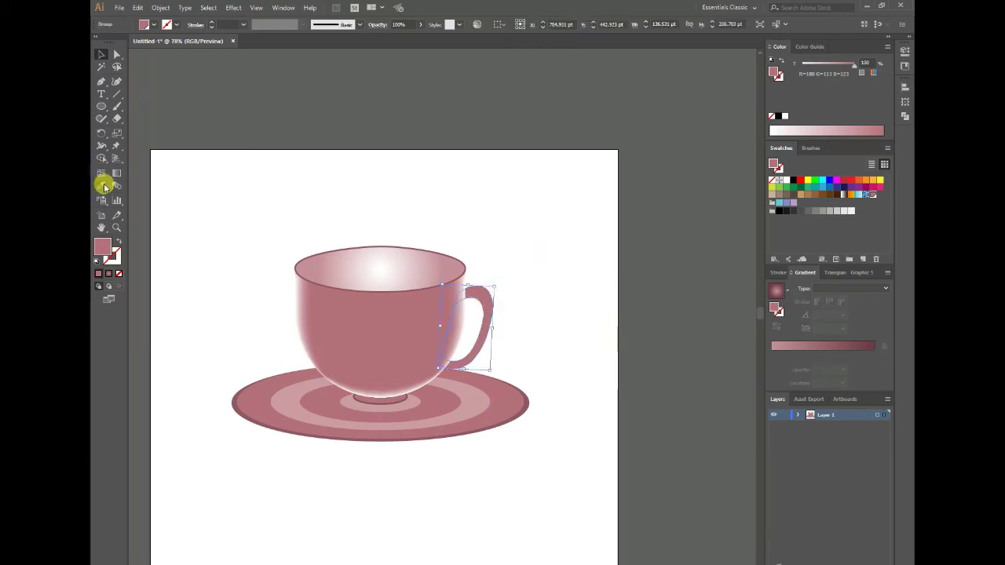
left_click(523, 398)
left_click(101, 55)
- Draw an ellipse just inside the cup rim with a tan fill and no stroke
left_click(534, 183)
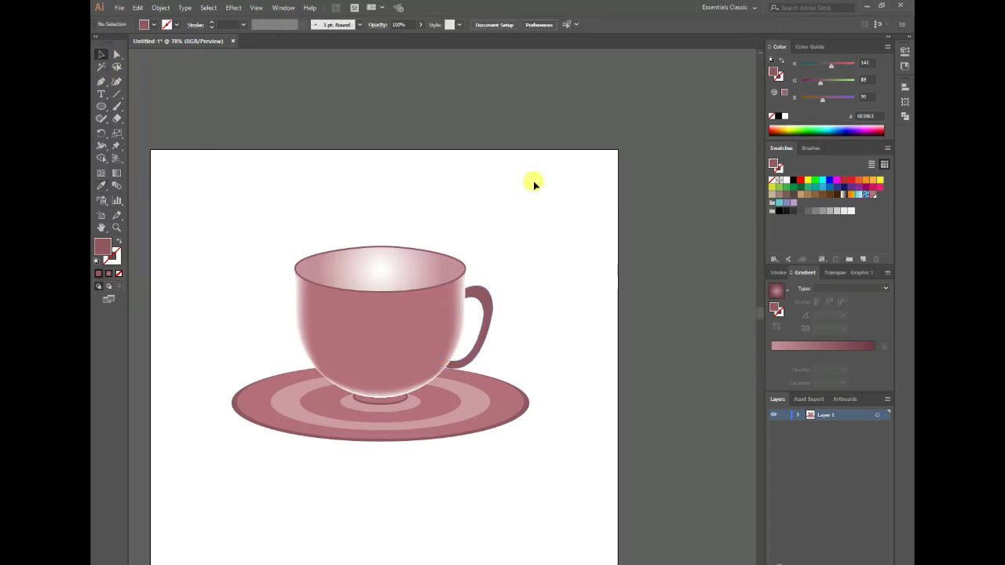
left_click(101, 106)
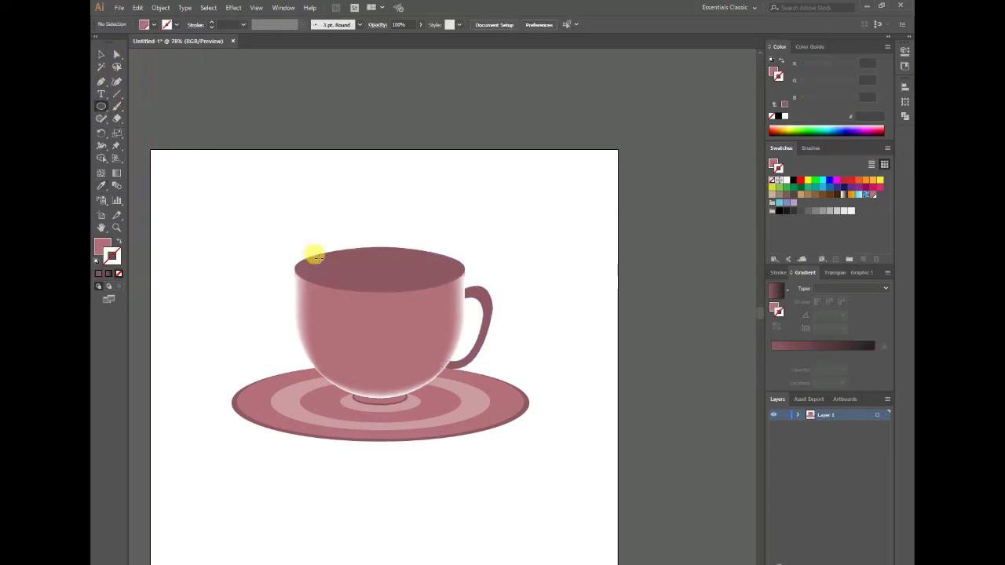
left_click_drag(314, 265, 454, 292)
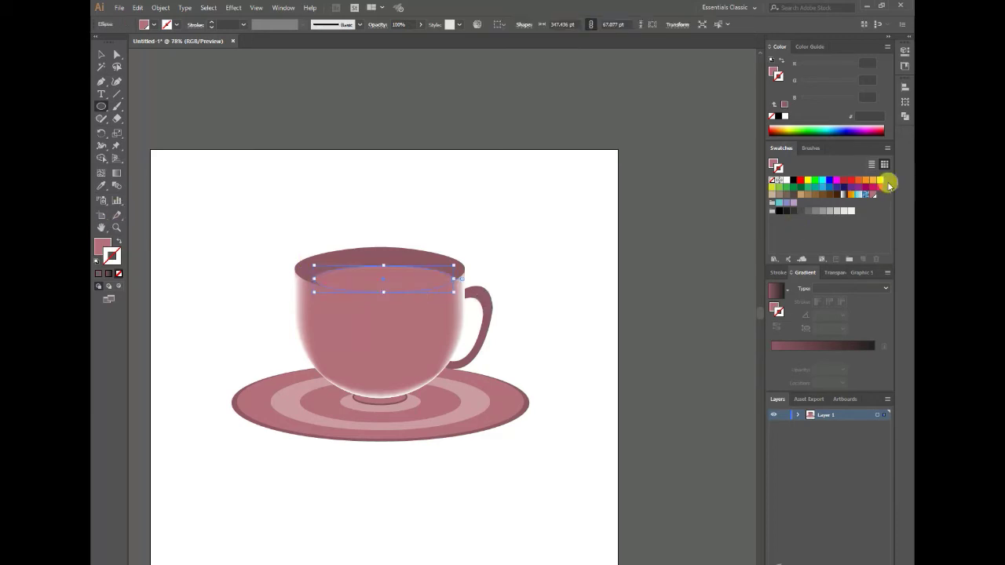
left_click(802, 194)
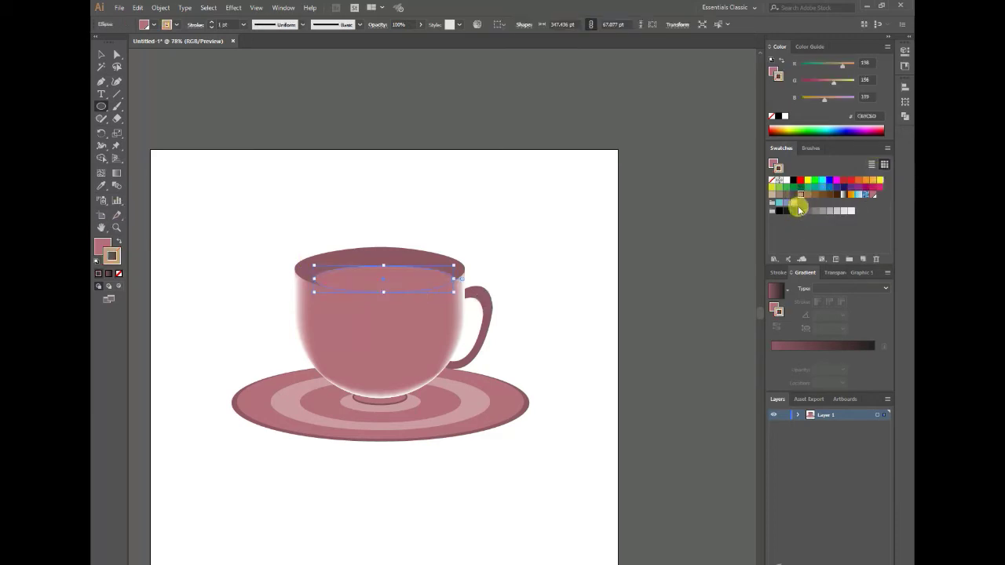
left_click(119, 242)
left_click(118, 273)
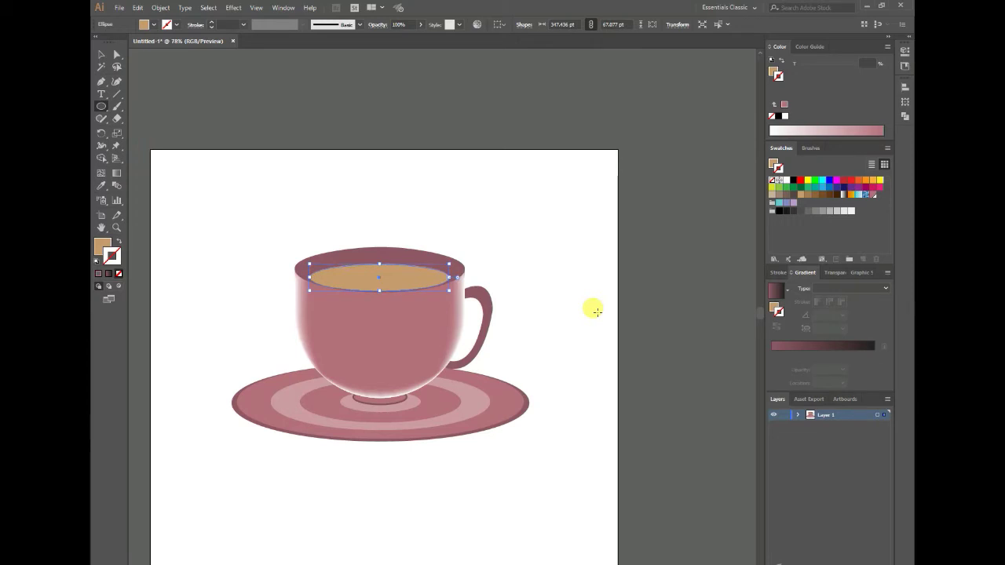
- Apply a flat 8-row by 8-column gradient mesh to the tan tea ellipse
left_click(210, 8)
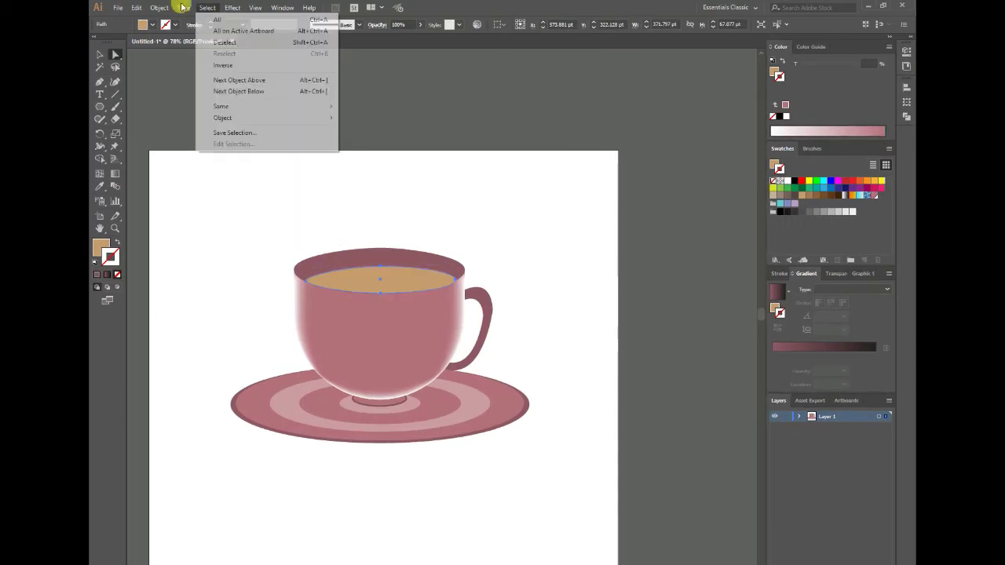
left_click(201, 164)
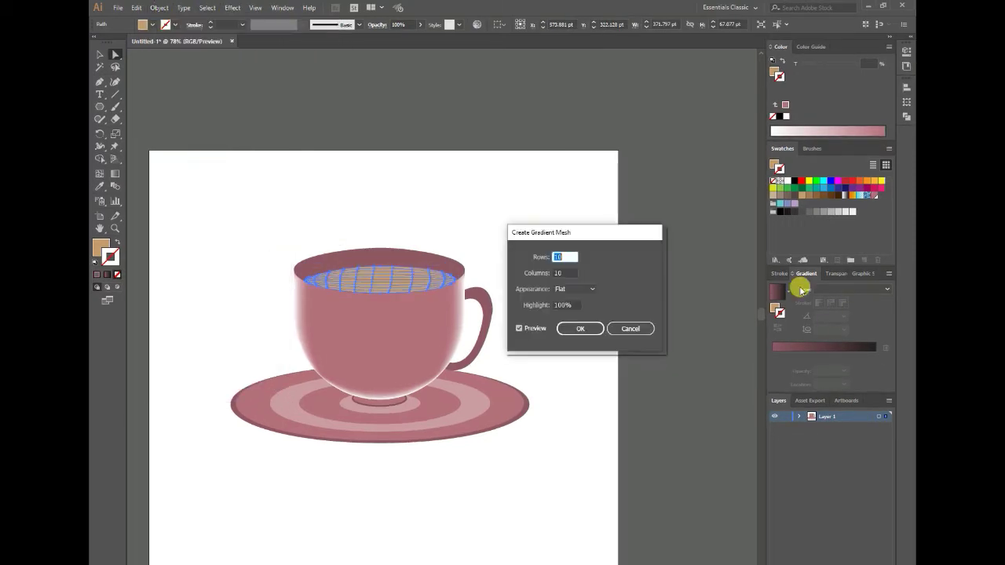
type("8")
key("Tab")
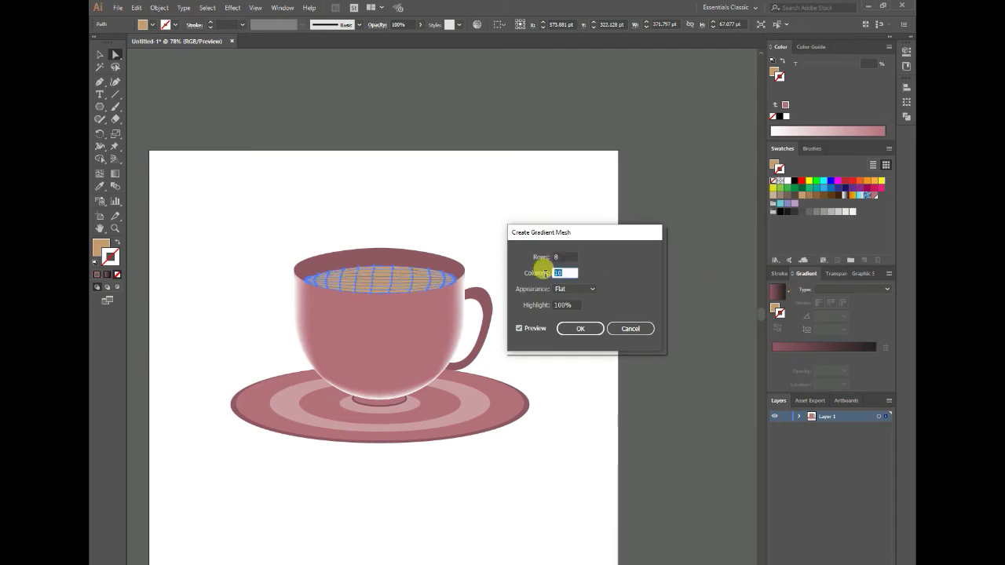
type("8")
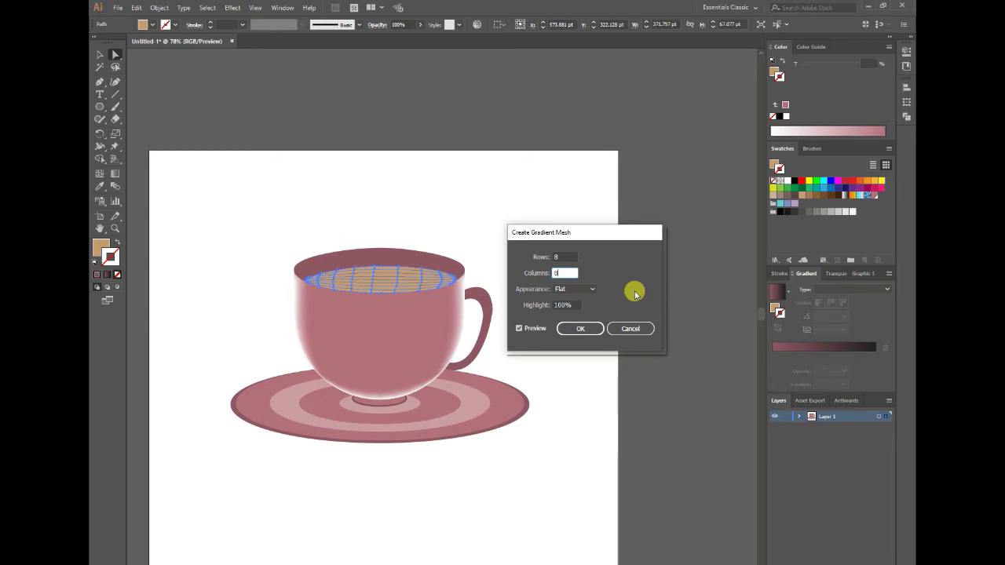
left_click(578, 329)
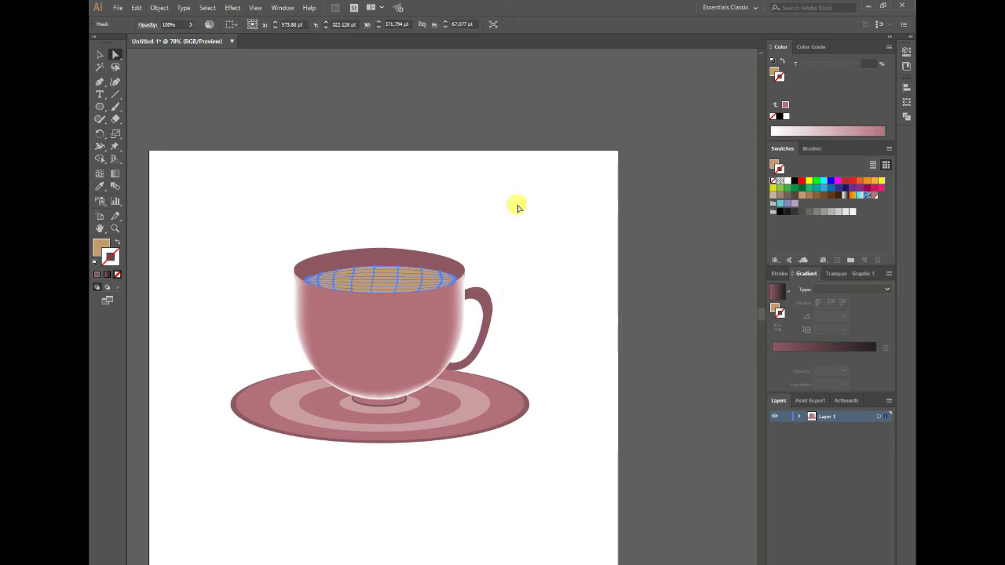
left_click(516, 206)
- Select the tea mesh and lasso groups of its mesh points
left_click(114, 55)
left_click(386, 281)
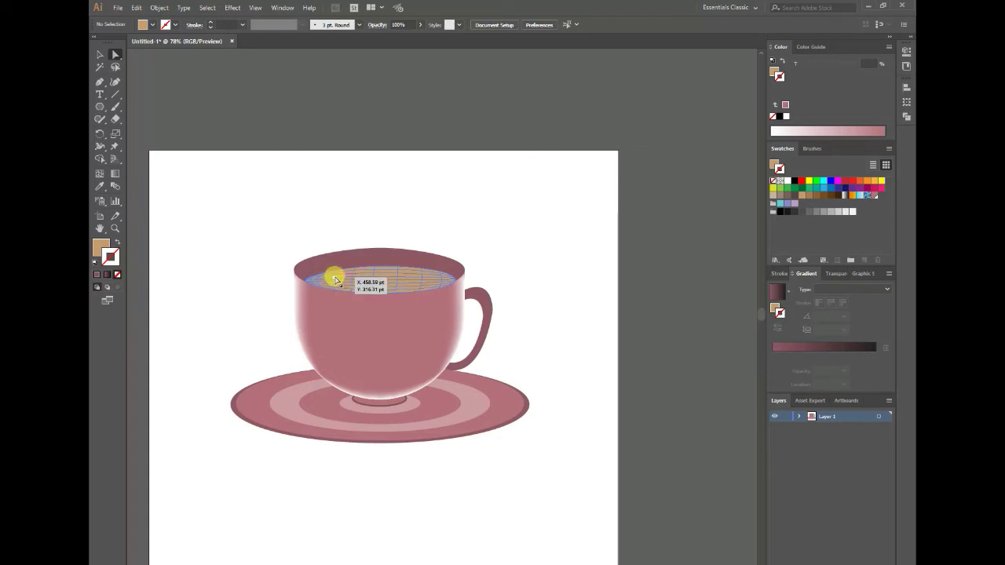
left_click(197, 205)
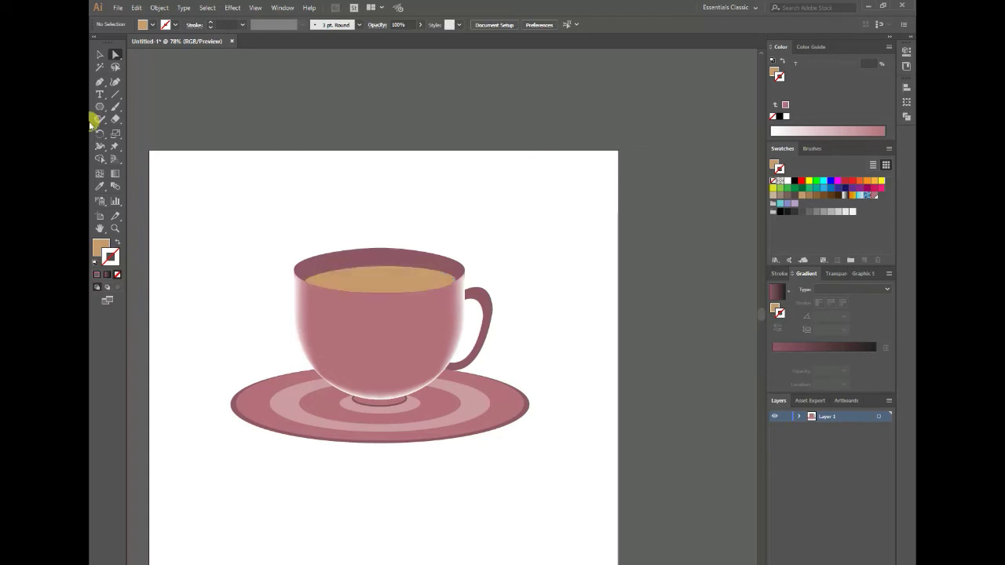
left_click(115, 67)
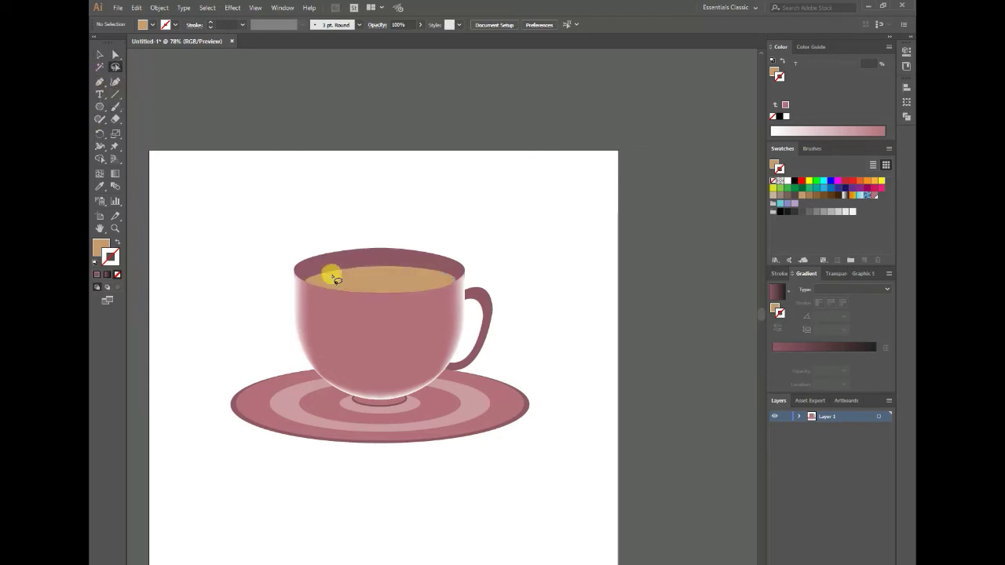
left_click_drag(331, 275, 516, 275)
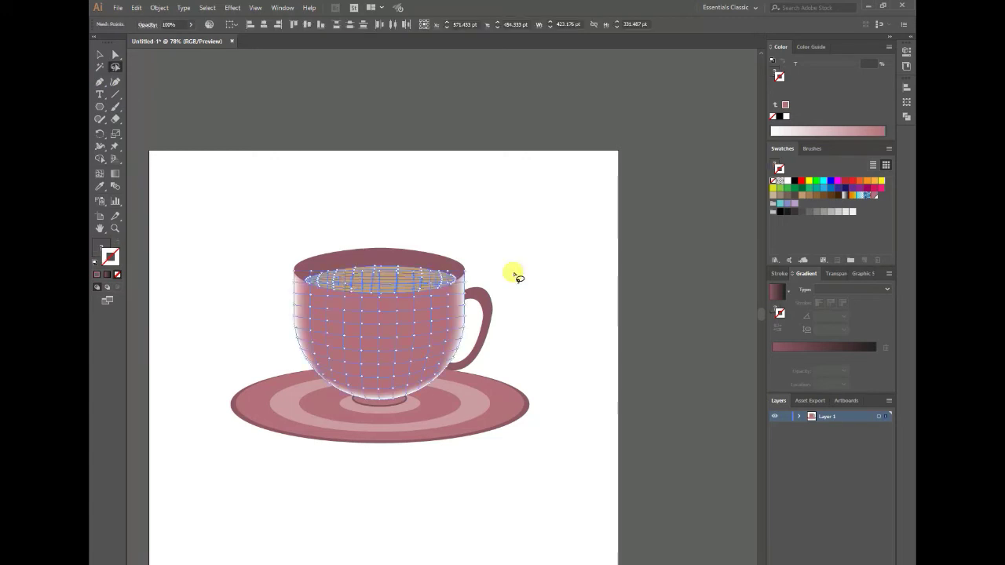
left_click(427, 270)
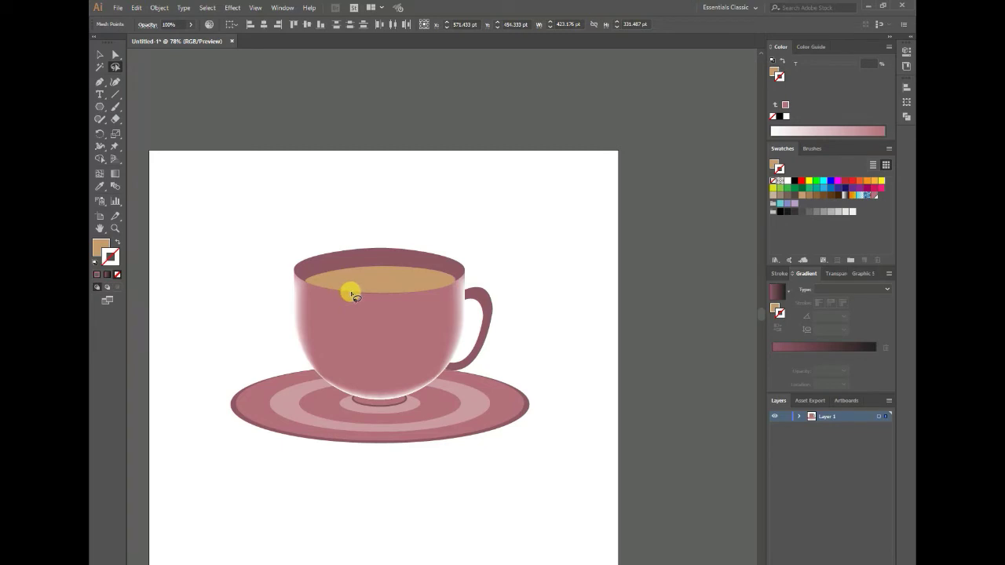
left_click(353, 295)
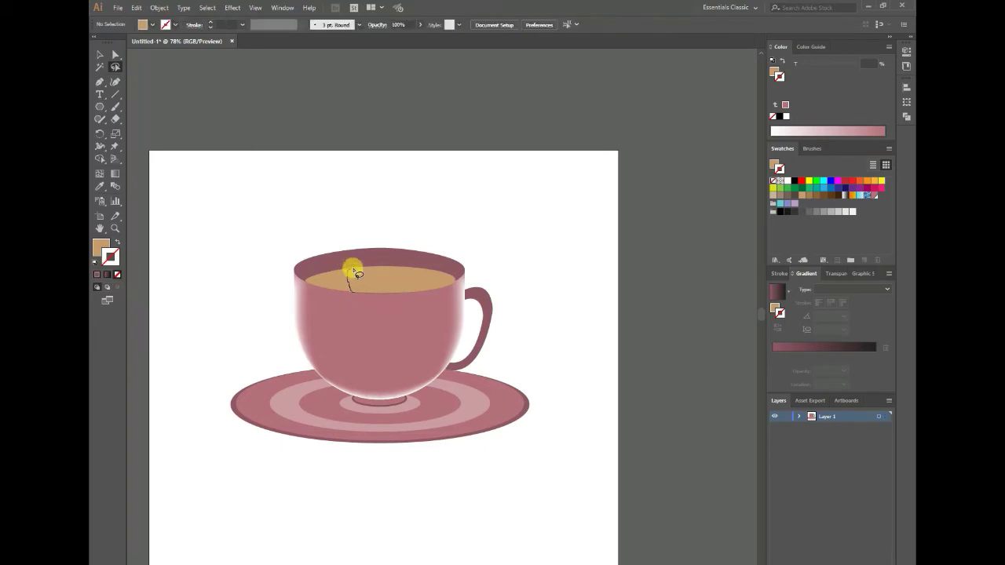
mouse_move(355, 271)
left_mouse_down()
mouse_move(377, 280)
mouse_move(327, 258)
left_mouse_up()
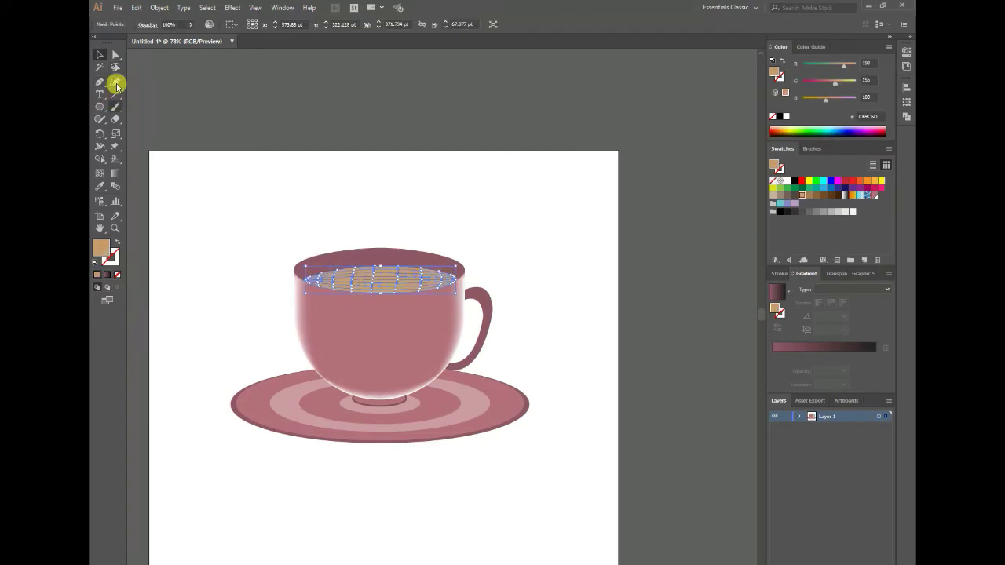
- Select points across the tea mesh and colour them white
left_click(114, 54)
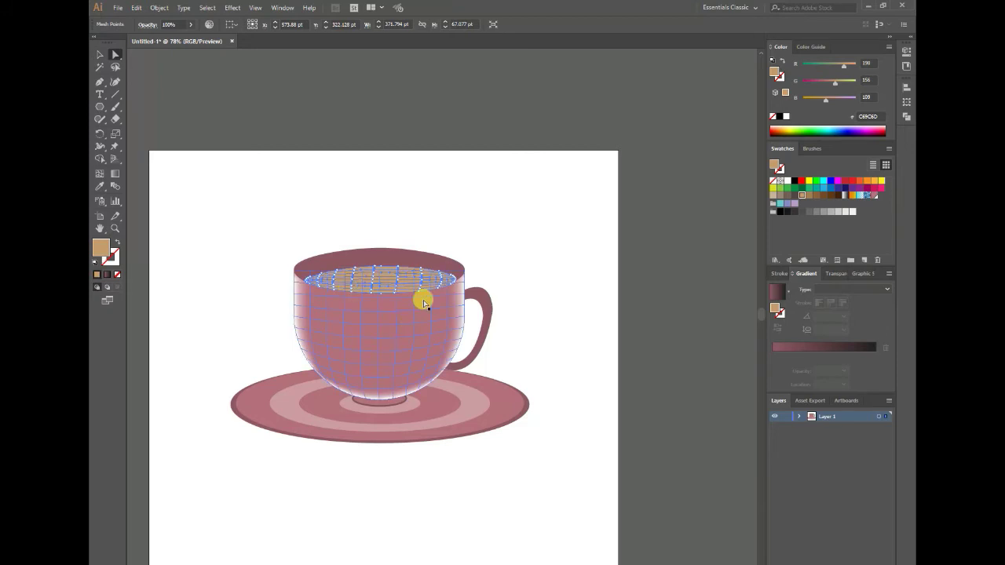
left_click_drag(392, 274, 374, 283)
left_click(99, 186)
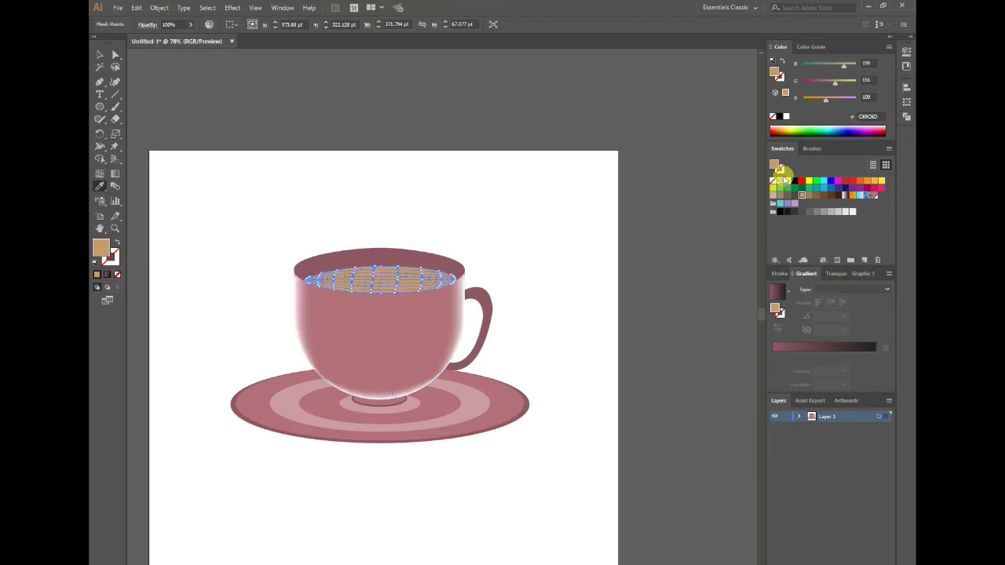
left_click(789, 186)
left_click(100, 54)
left_click(561, 347)
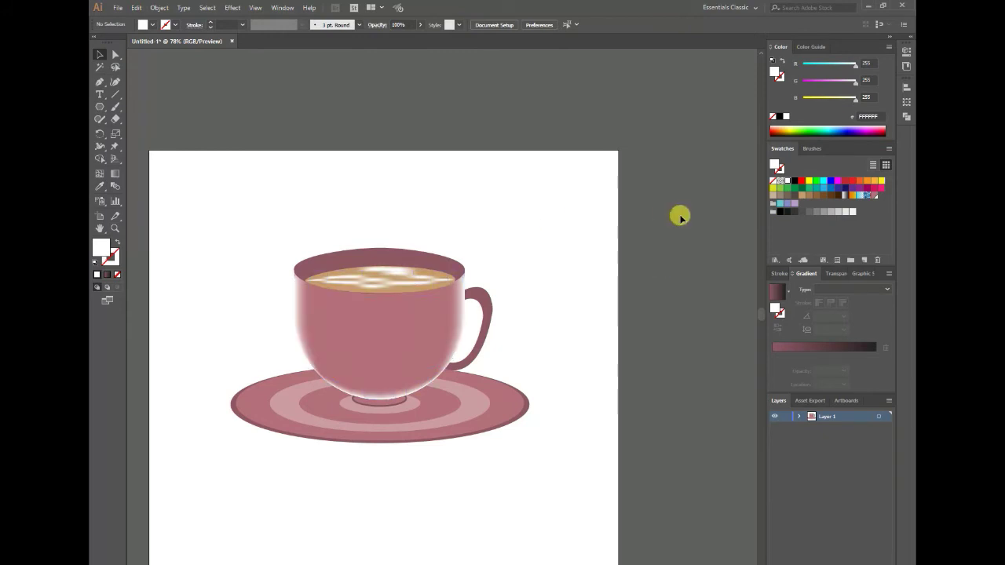
- Select a point on the tea surface mesh and turn it white
left_click(422, 289)
left_click(544, 230)
left_click(425, 275)
left_click(347, 84)
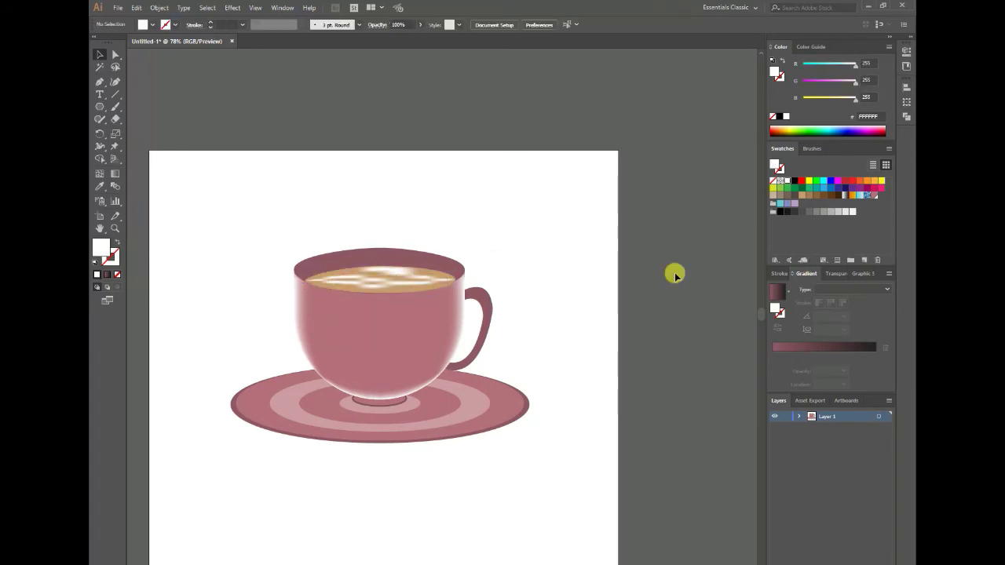
key("a")
left_click(456, 276)
left_click(139, 101)
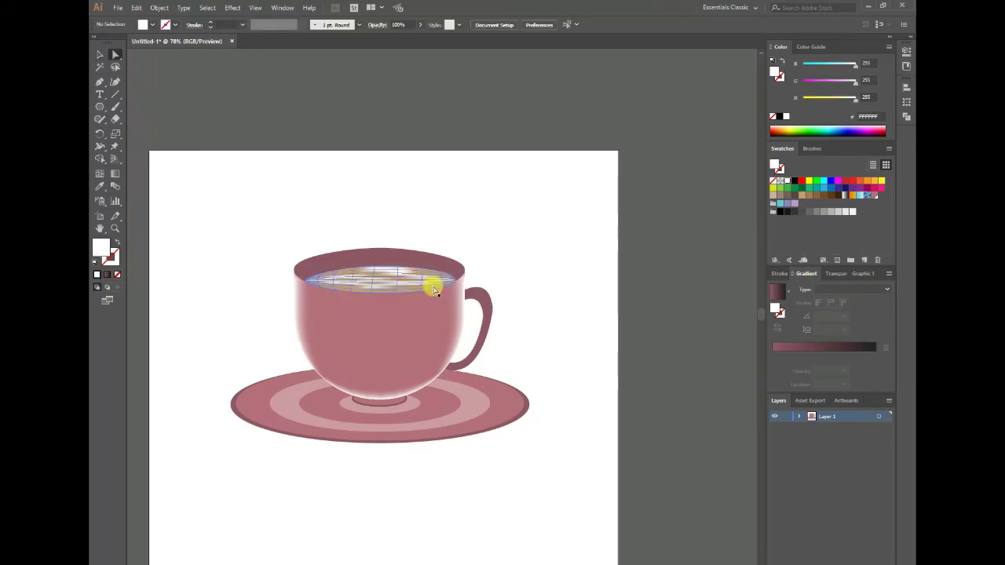
left_click(401, 293)
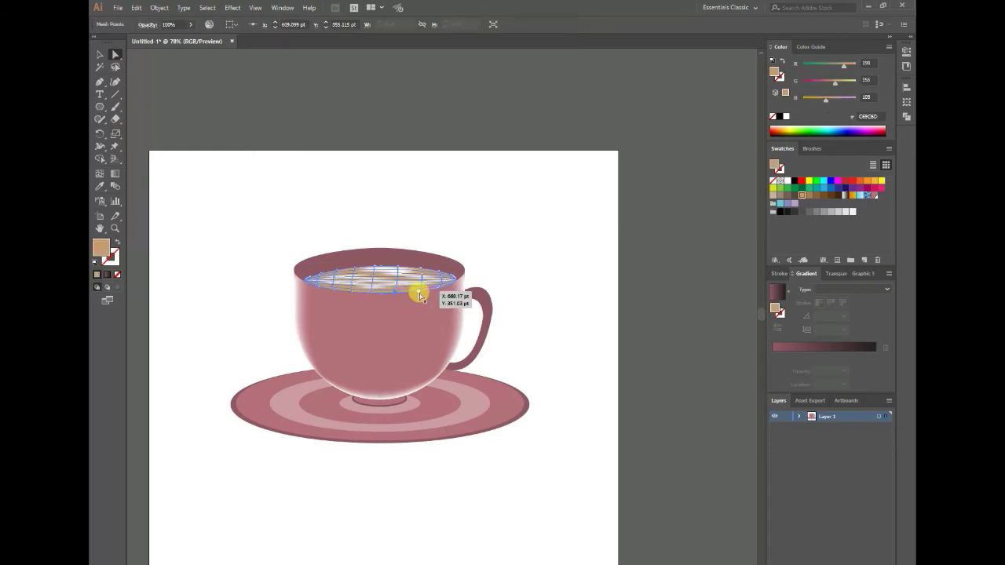
left_click(788, 181)
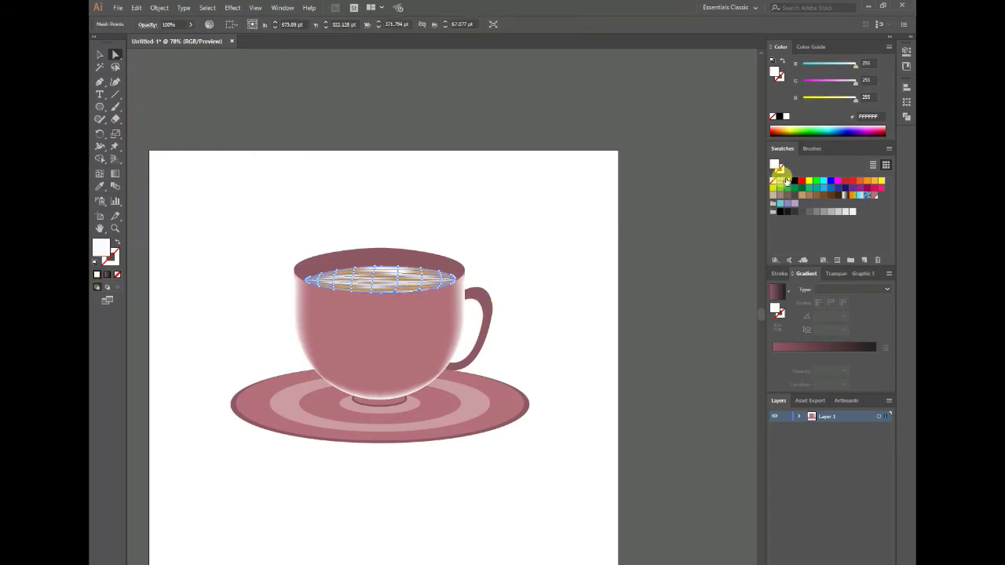
- Nudge the tea's right-end mesh point down, whiten it, and shift another point up-right
left_click(373, 296)
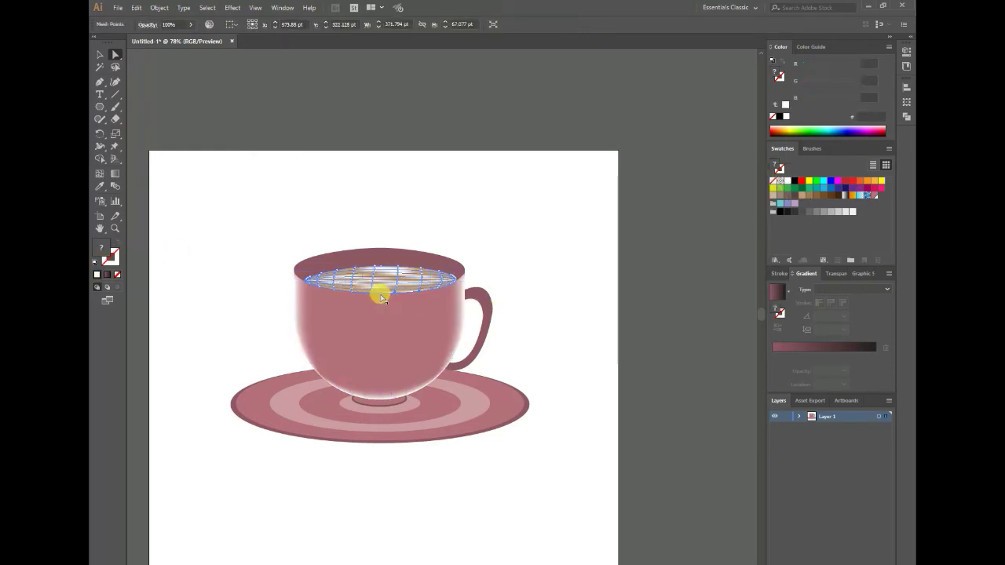
left_click(319, 291, "shift")
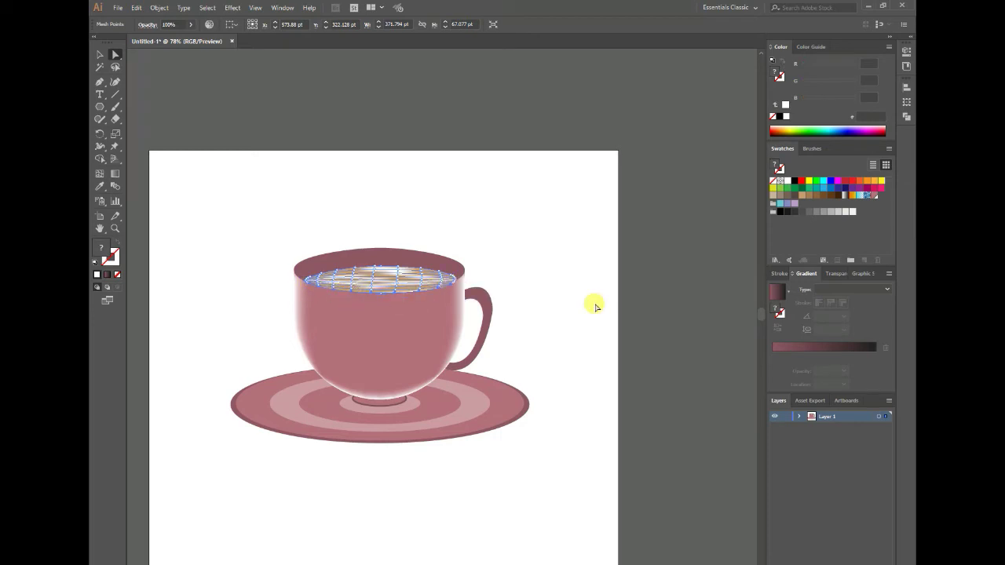
left_click(452, 277)
left_click_drag(451, 277, 456, 284)
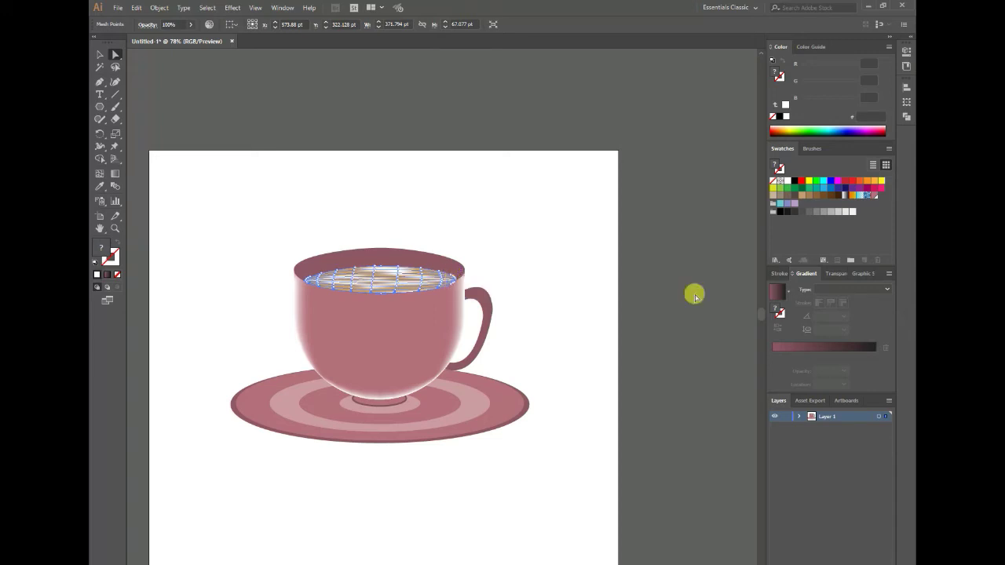
left_click(788, 181)
left_click(610, 309)
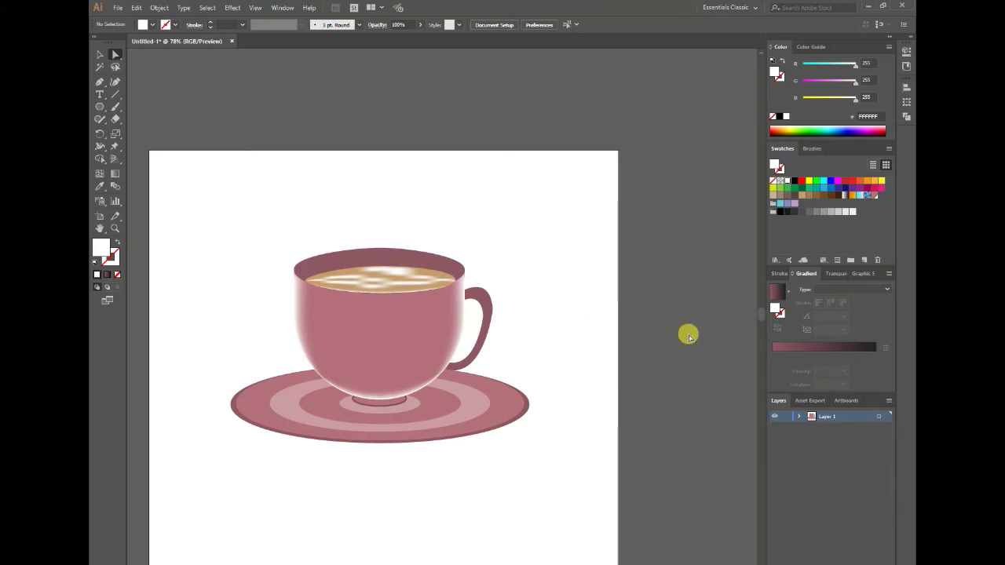
left_click(348, 275)
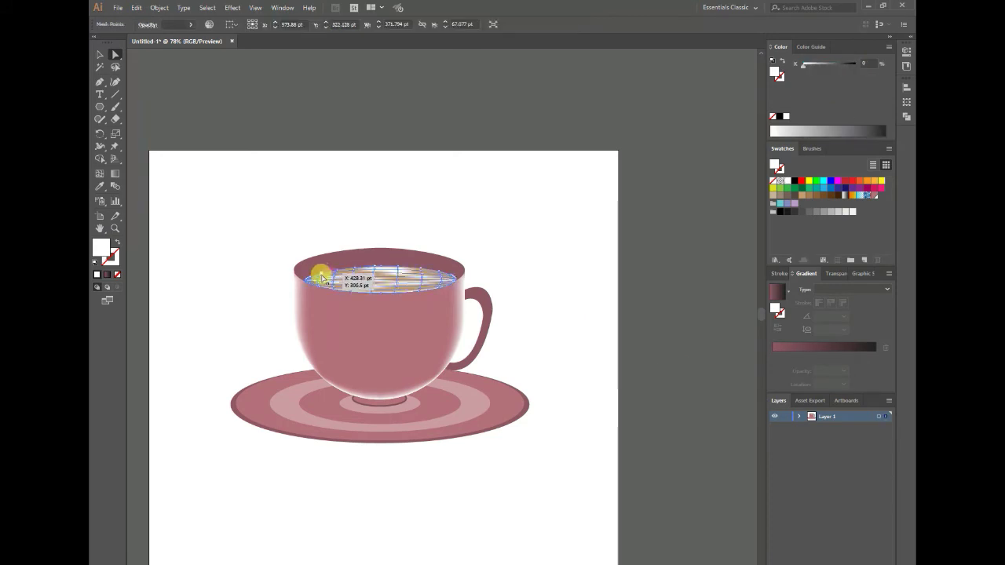
mouse_move(322, 277)
left_mouse_down()
mouse_move(392, 264)
mouse_move(448, 271)
left_mouse_up()
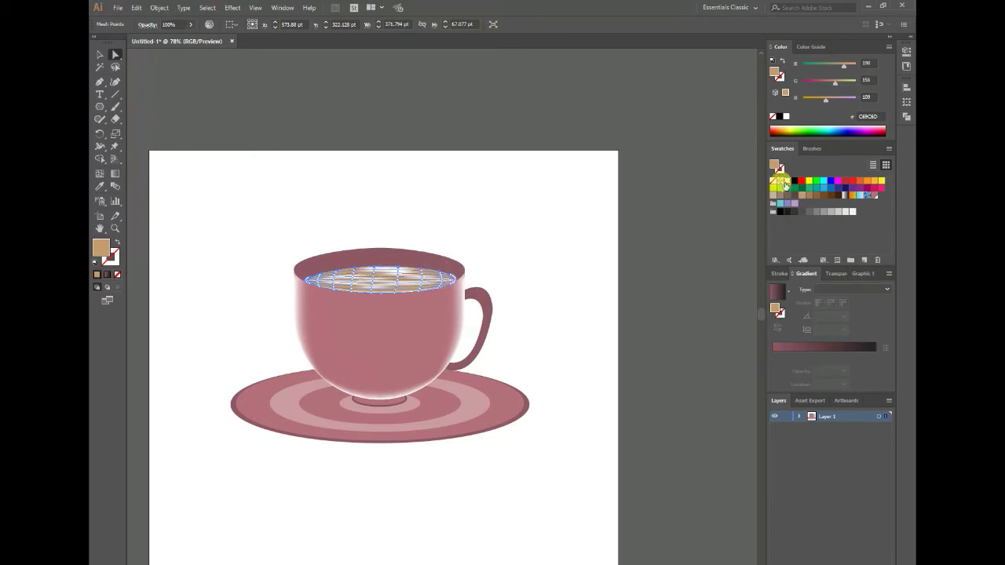
- Tint tea mesh points dark brown for deeper shading among the highlights
left_click(518, 228)
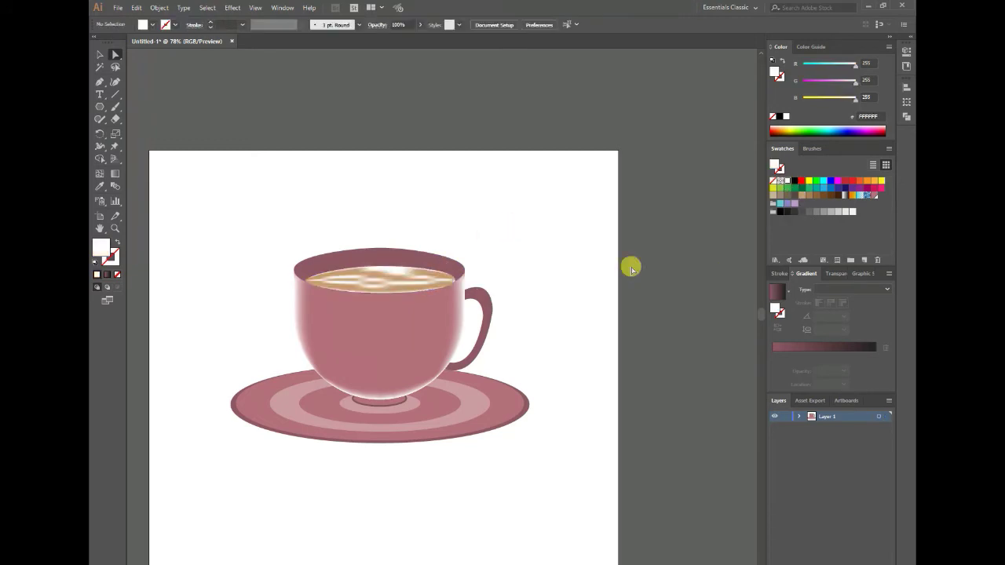
left_click(442, 279)
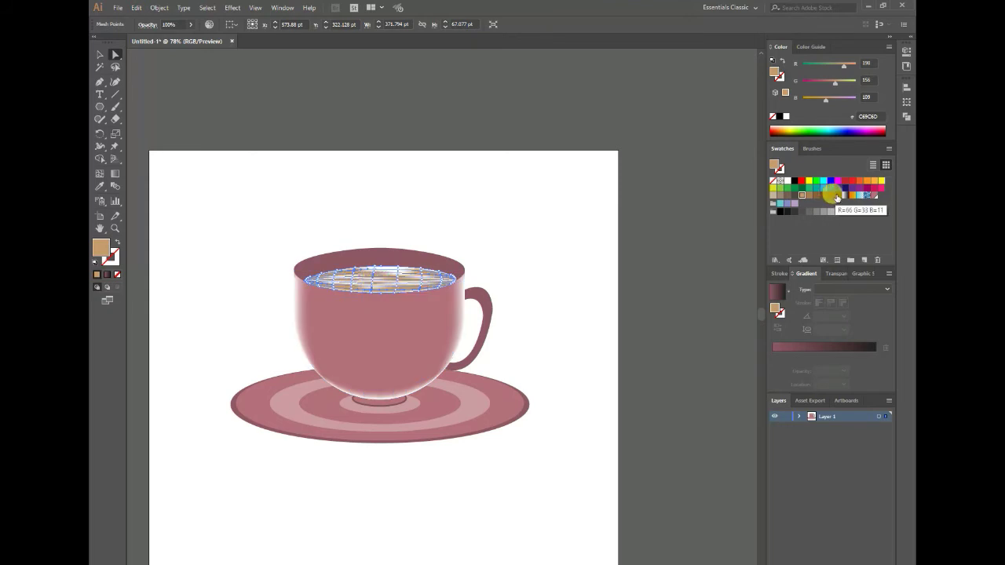
left_click(838, 195)
key("v")
left_click(599, 285)
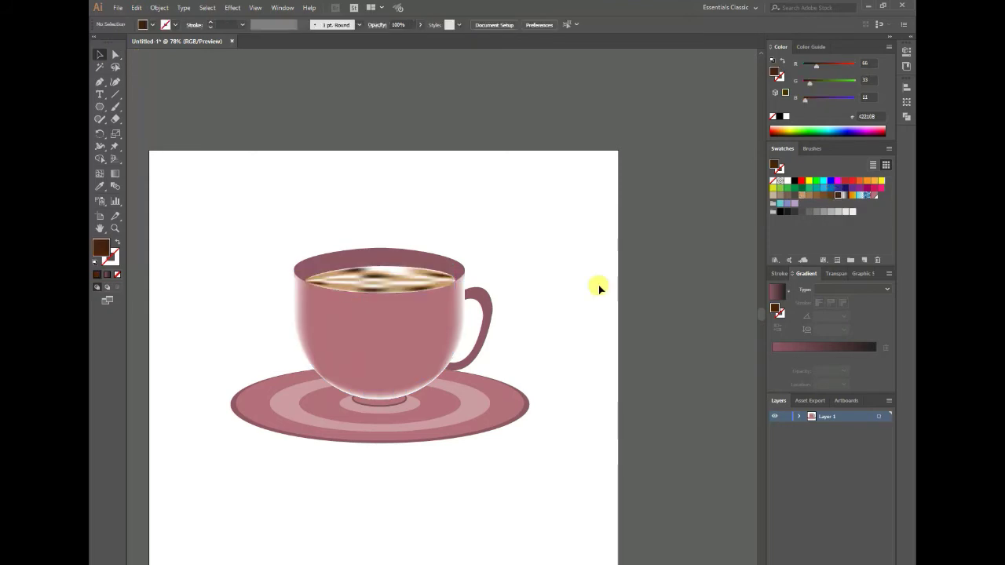
key("ctrl+z")
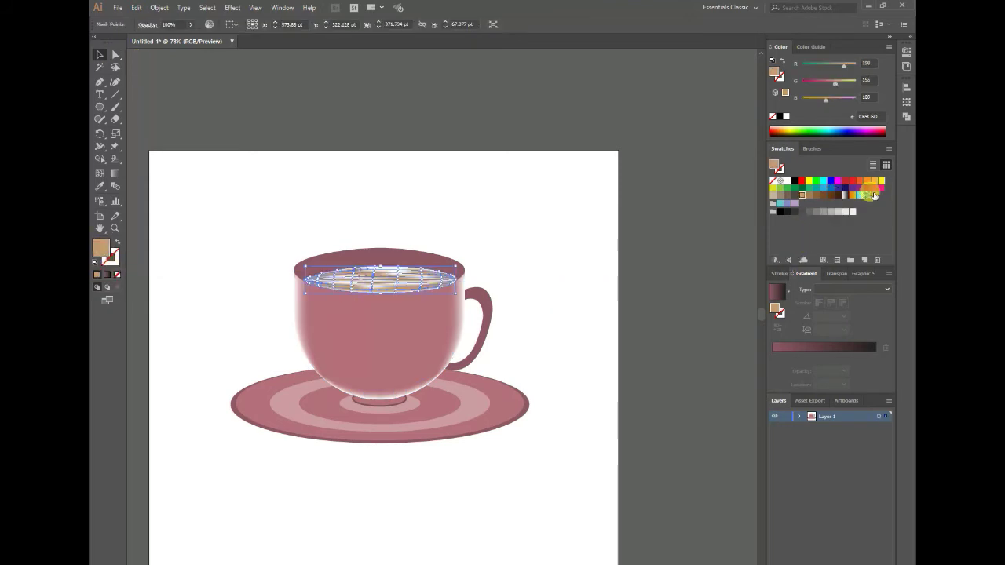
left_click(831, 195)
left_click(550, 238)
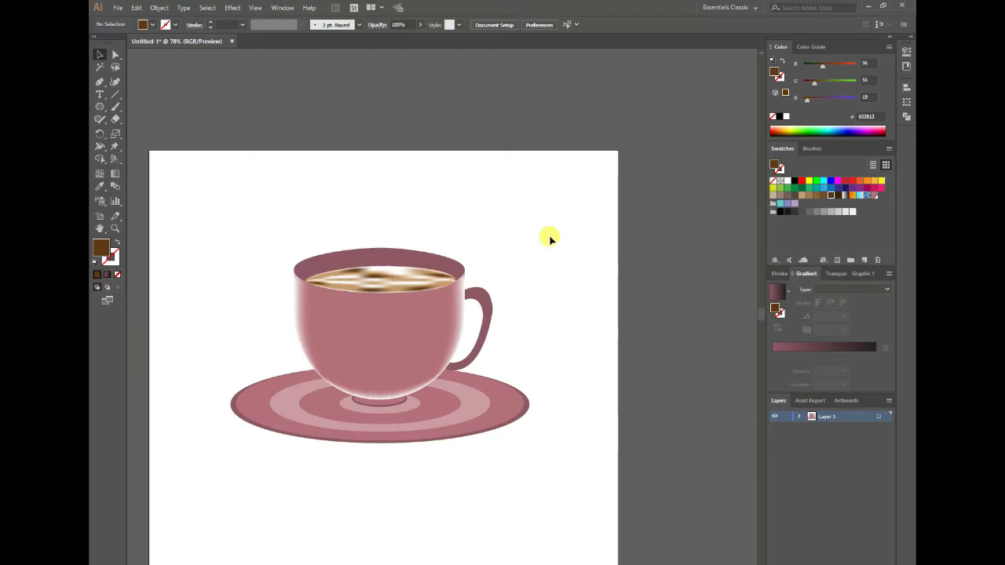
- Draw a thin ellipse just below the saucer and move it one step backward
left_click(384, 408)
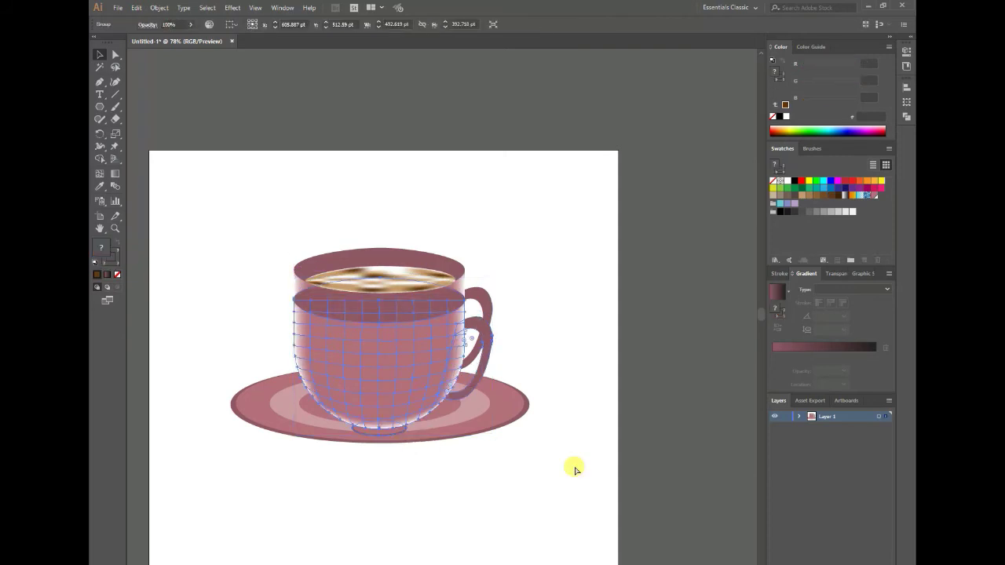
left_click(525, 385)
left_click(100, 106)
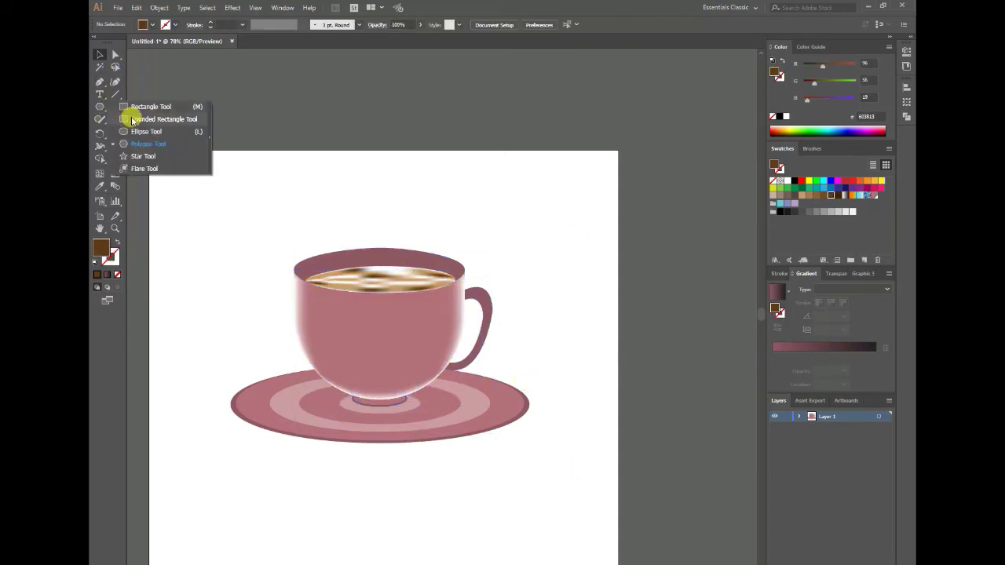
left_click(141, 130)
left_click_drag(355, 443, 423, 446)
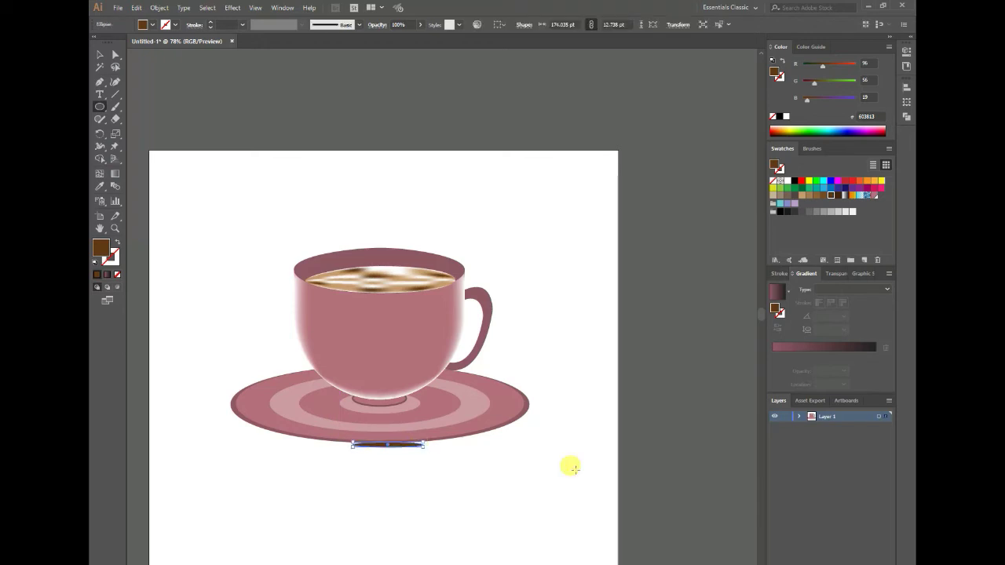
left_click(100, 54)
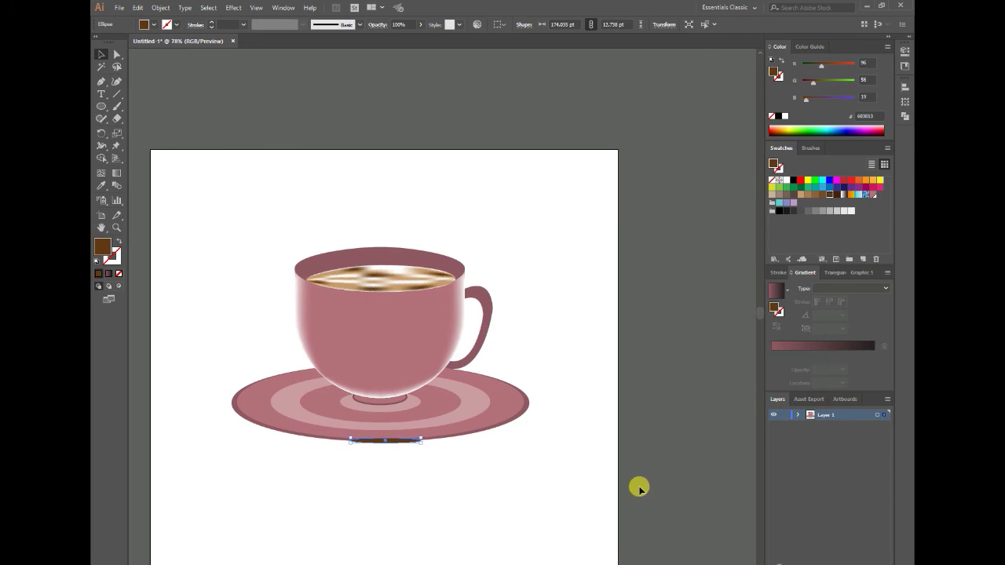
right_click(384, 442)
mouse_move(414, 389)
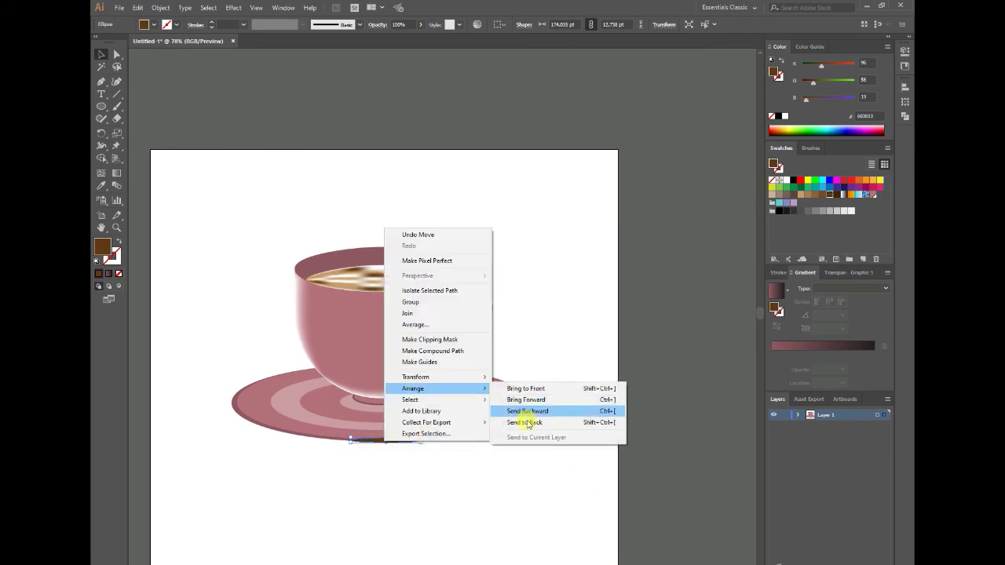
left_click(526, 423)
- Send the dark ellipse behind the saucer and nudge it slightly left
left_click(399, 441)
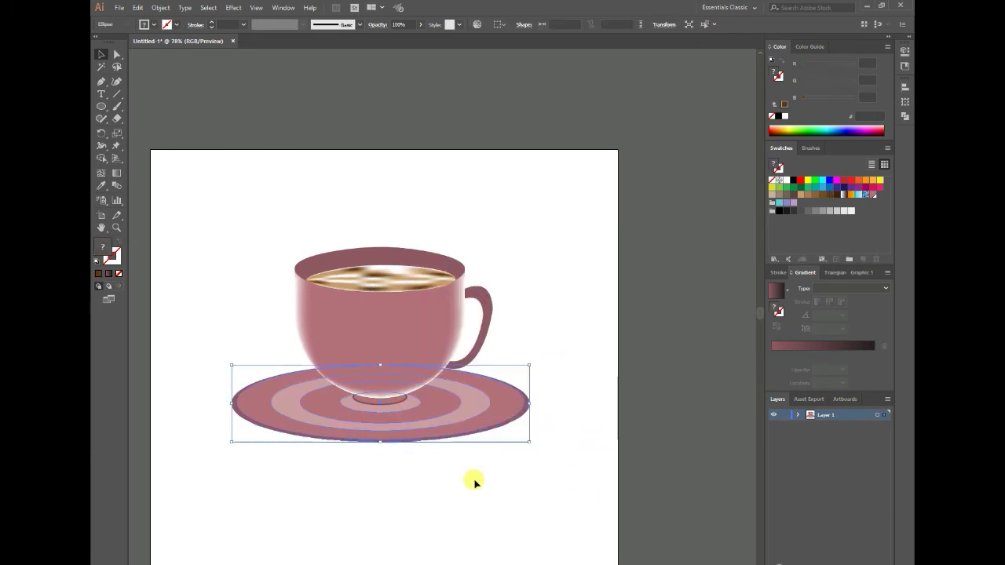
left_click(396, 446)
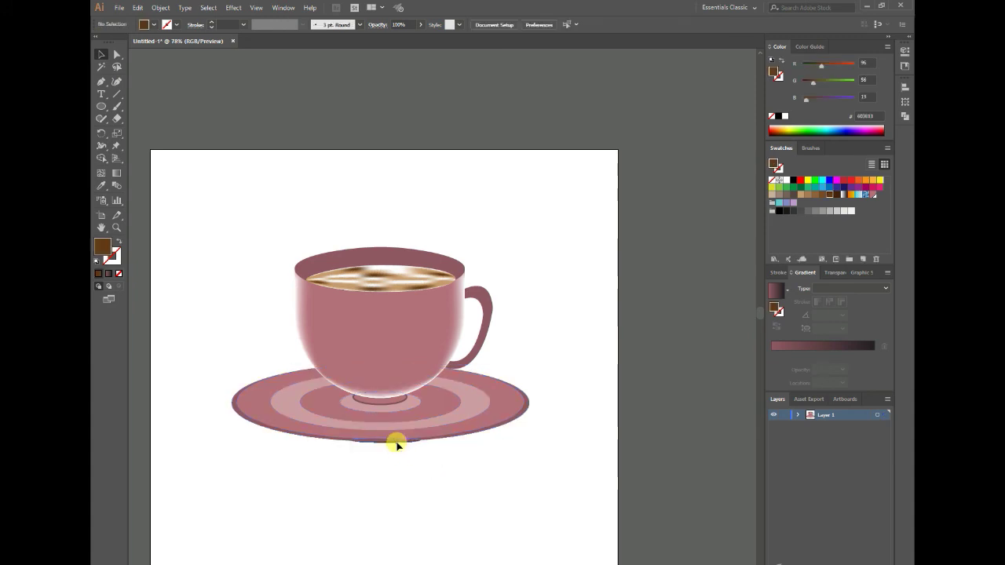
left_click_drag(396, 446, 442, 475)
left_click(442, 486)
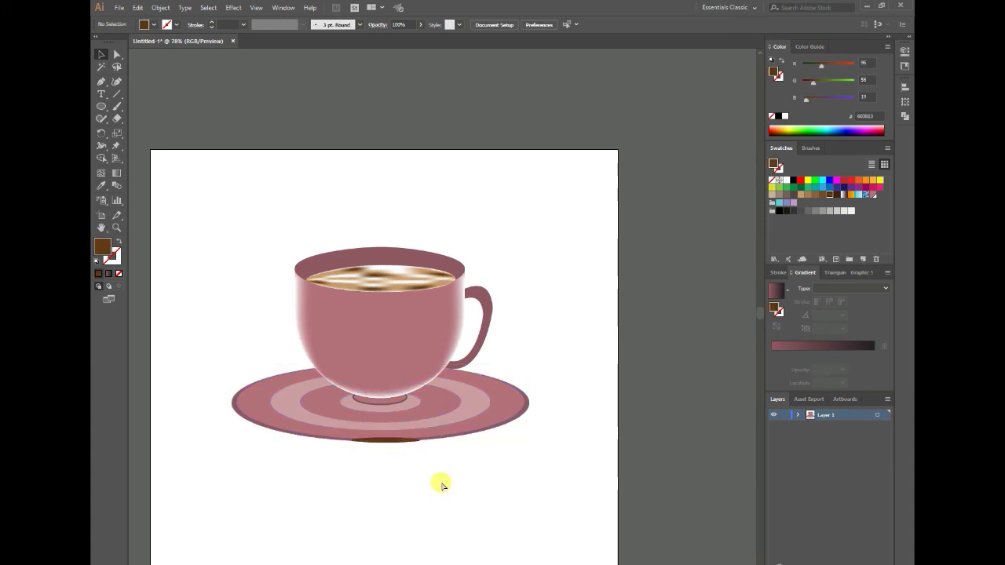
right_click(405, 440)
mouse_move(456, 387)
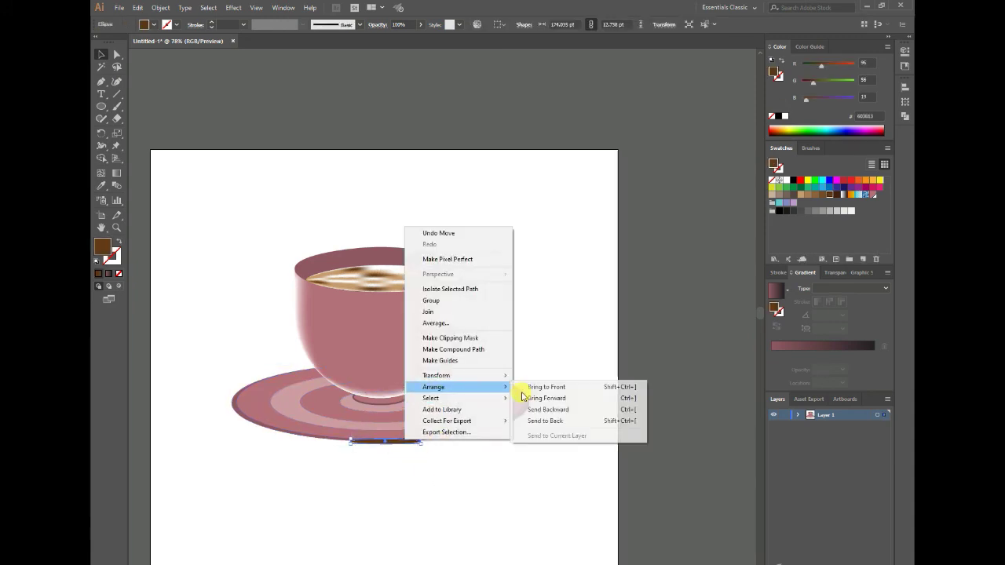
left_click(546, 421)
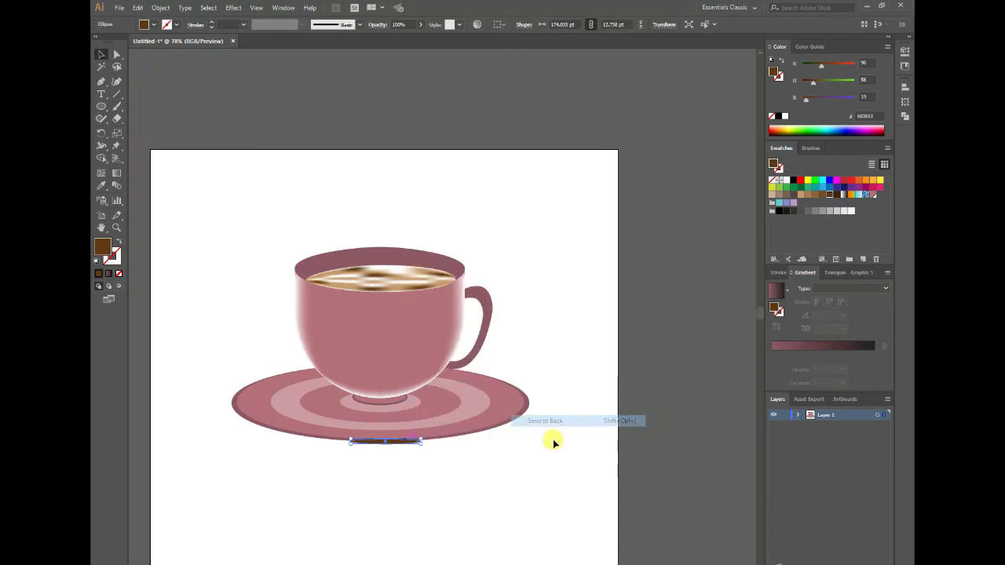
key("Left")
key("Left")
key("Left")
key("Left")
key("Left")
key("Left")
left_click(553, 481)
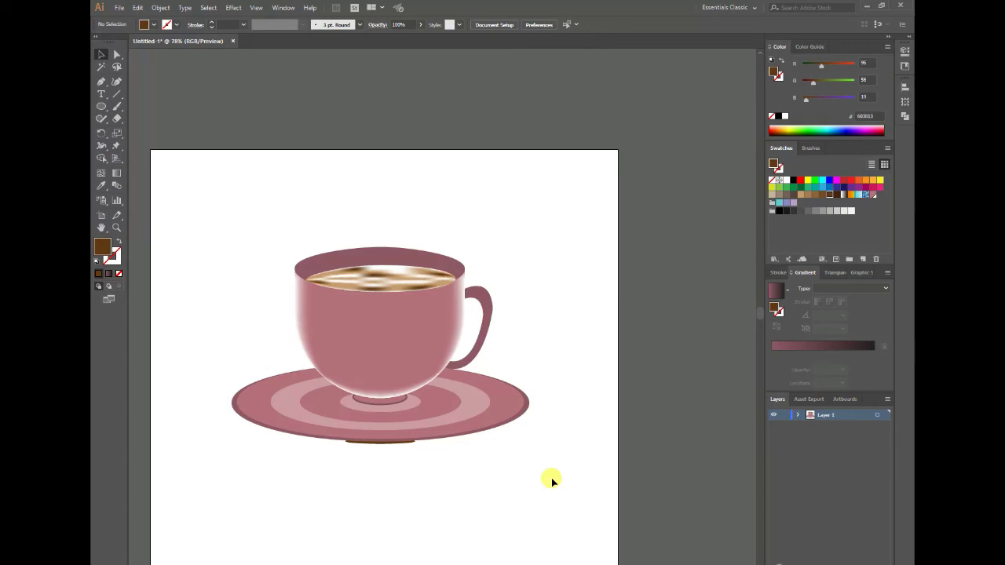
- Eyedrop a pink colour onto the selected cup
left_click(477, 292)
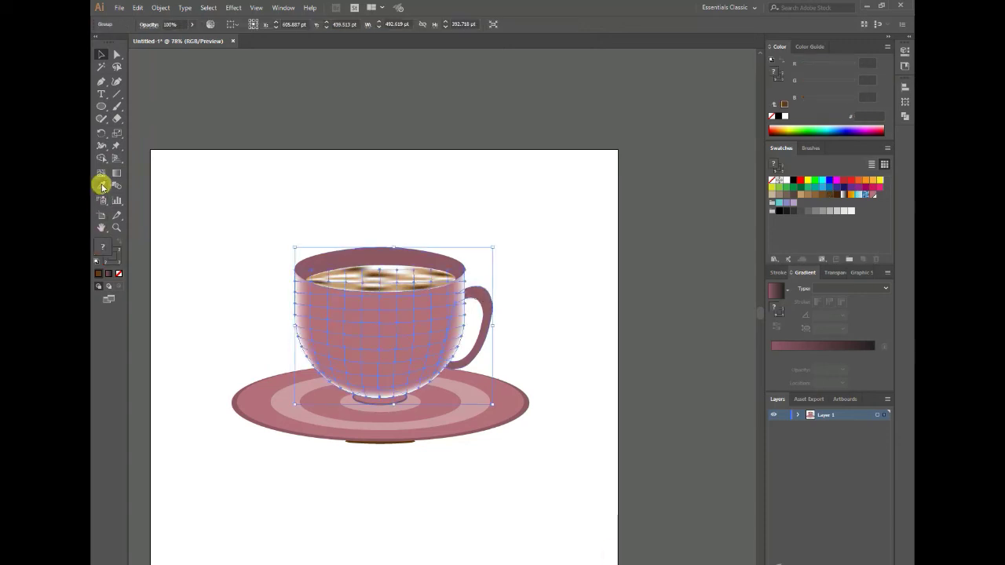
left_click(102, 186)
left_click(449, 340)
- Undo the colour sample, then ungroup the cup and select the handle on its own
key("ctrl+z")
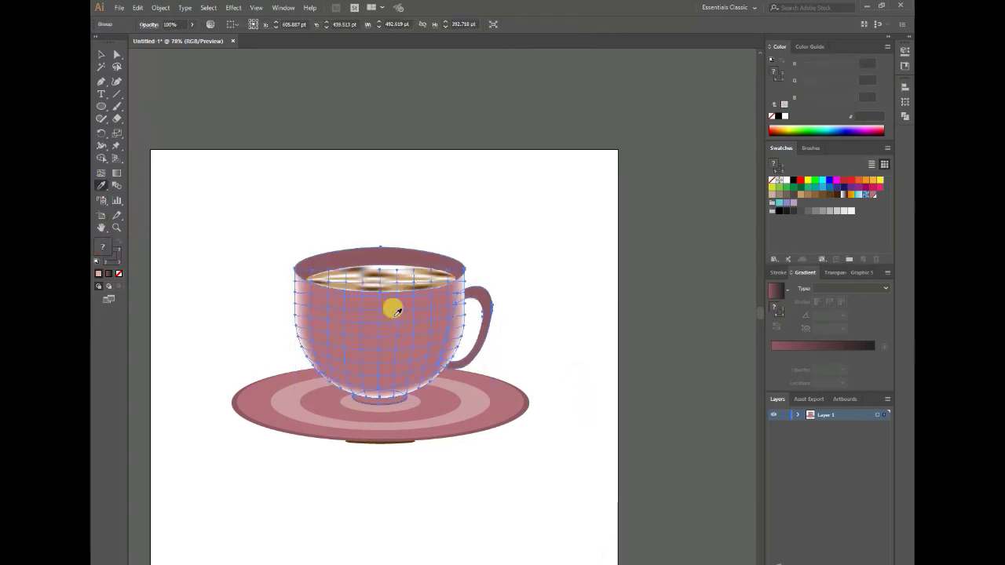
key("v")
right_click(445, 324)
left_click(521, 409)
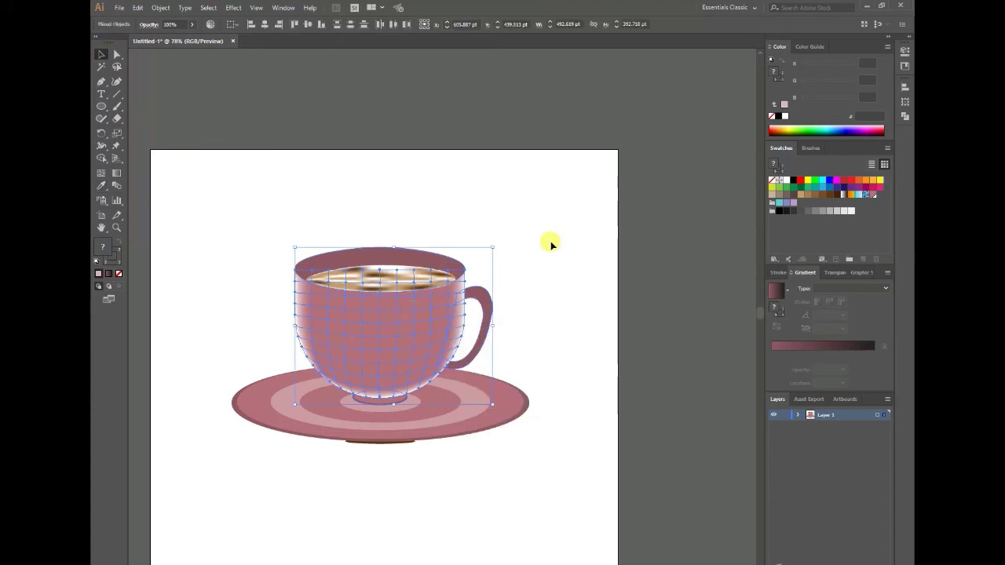
left_click(478, 292)
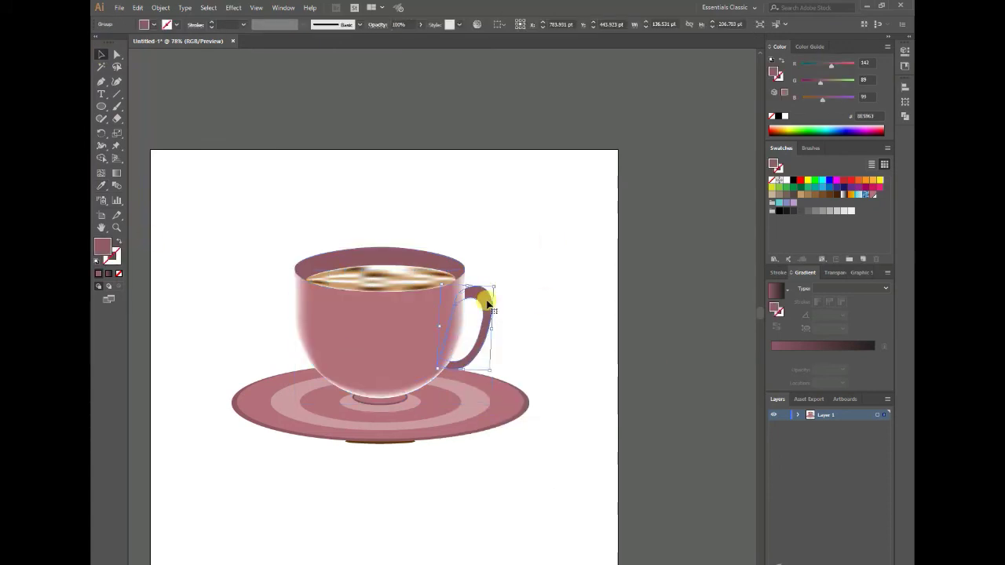
- Copy the cup body's colour onto the handle with the eyedropper, then reselect the handle
left_click(101, 173)
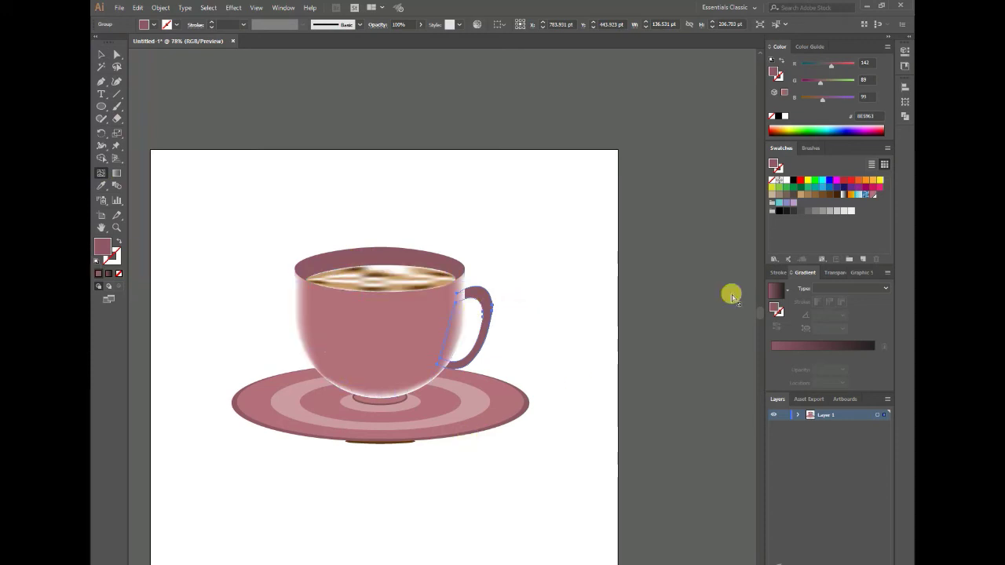
left_click(105, 189)
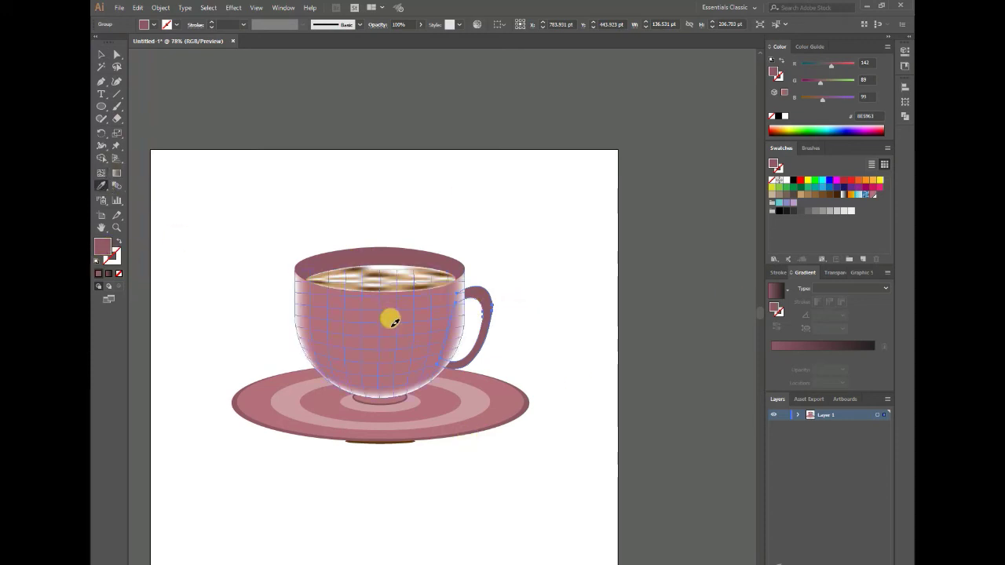
left_click(388, 319)
left_click(101, 55)
left_click(484, 298)
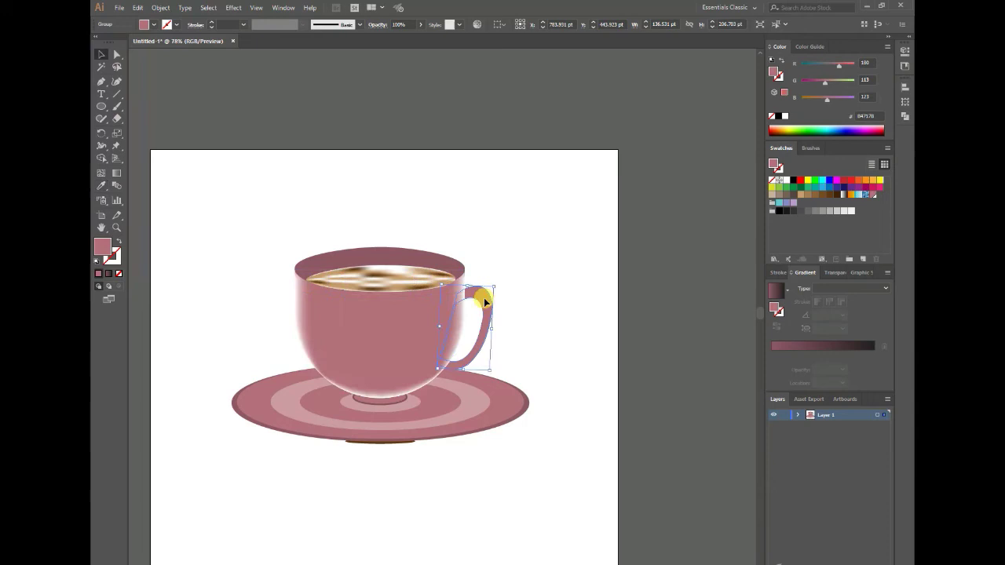
- Give the handle a dark linear gradient, undoing the trial fill/stroke swaps
left_click(824, 346)
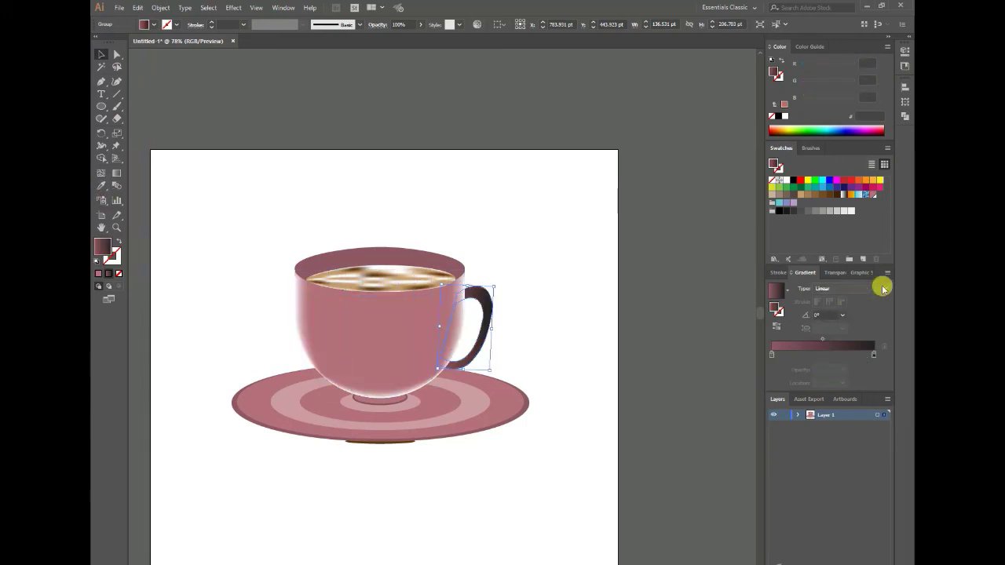
left_click(118, 243)
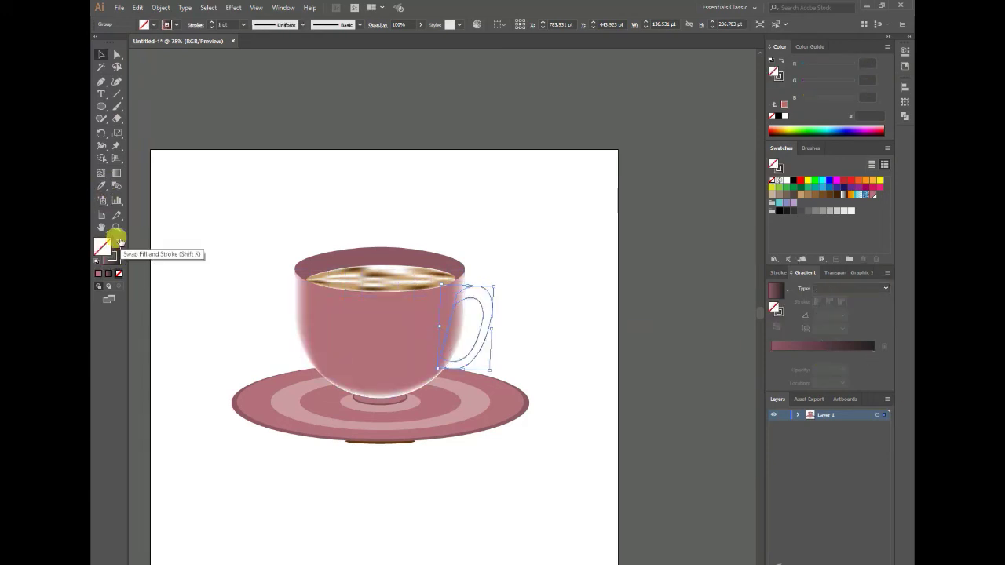
left_click(117, 241)
key("ctrl+z")
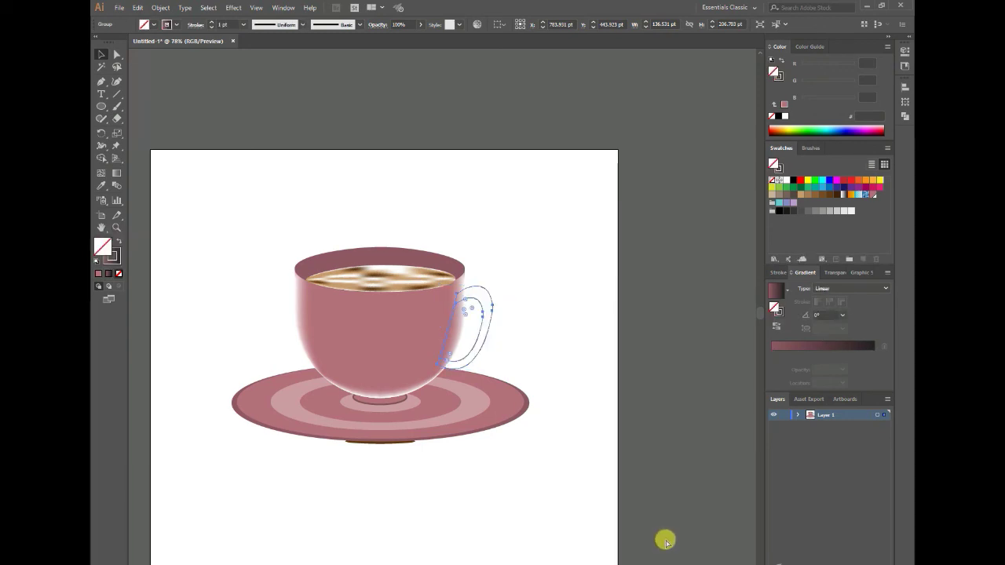
key("ctrl+z")
key("ctrl+z")
left_click(591, 364)
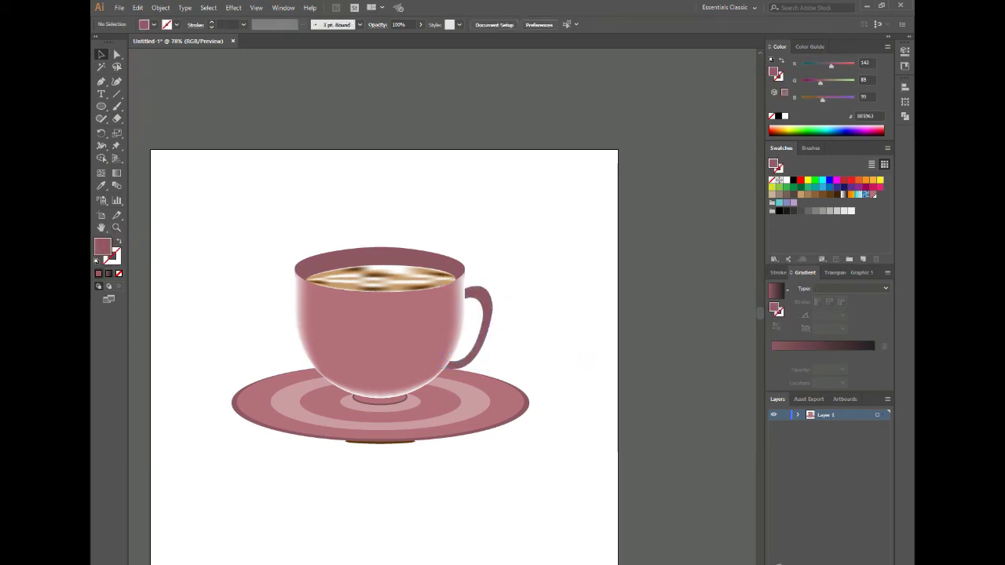
- Sample a colour from the cup and reselect the cup handle
left_click(101, 185)
left_click(374, 302)
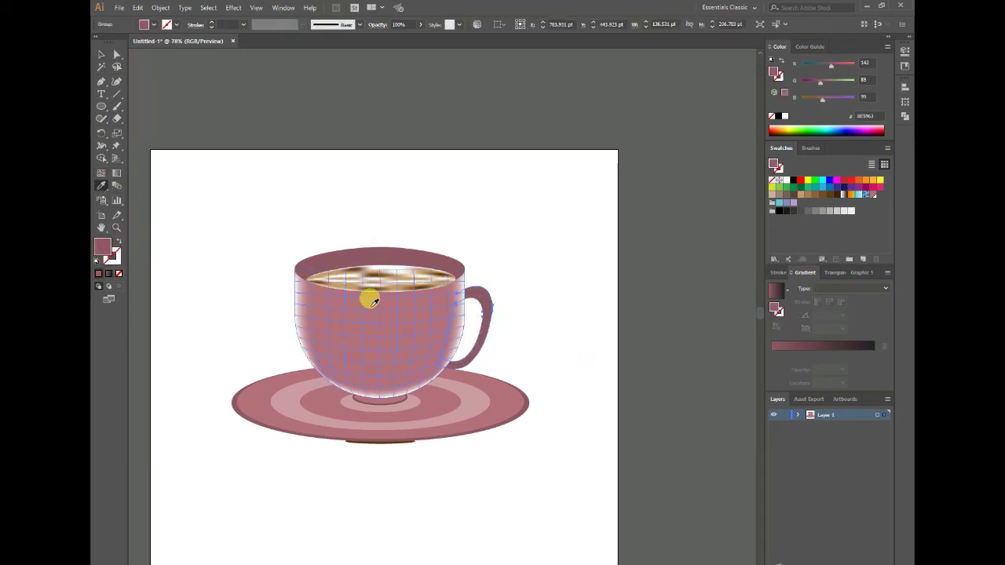
left_click(100, 53)
left_click(620, 336)
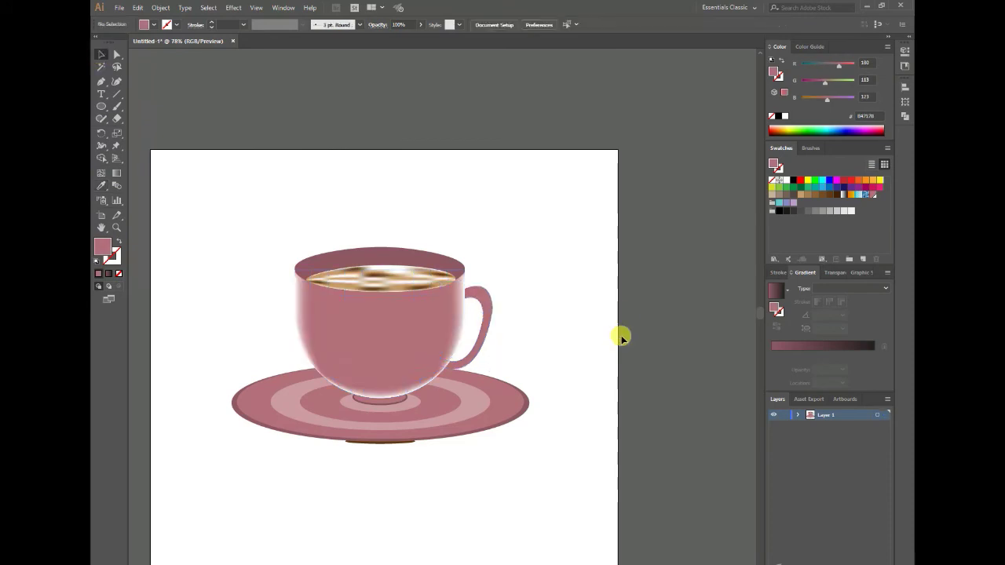
left_click(478, 300)
- Replace the dark stop in the handle's gradient with a white stop
left_click(774, 296)
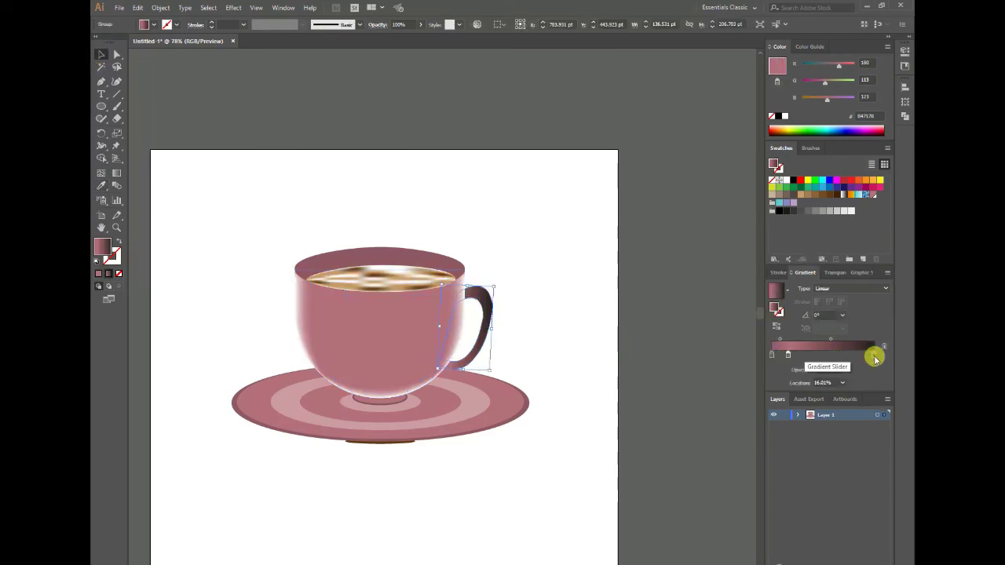
left_click_drag(875, 358, 866, 377)
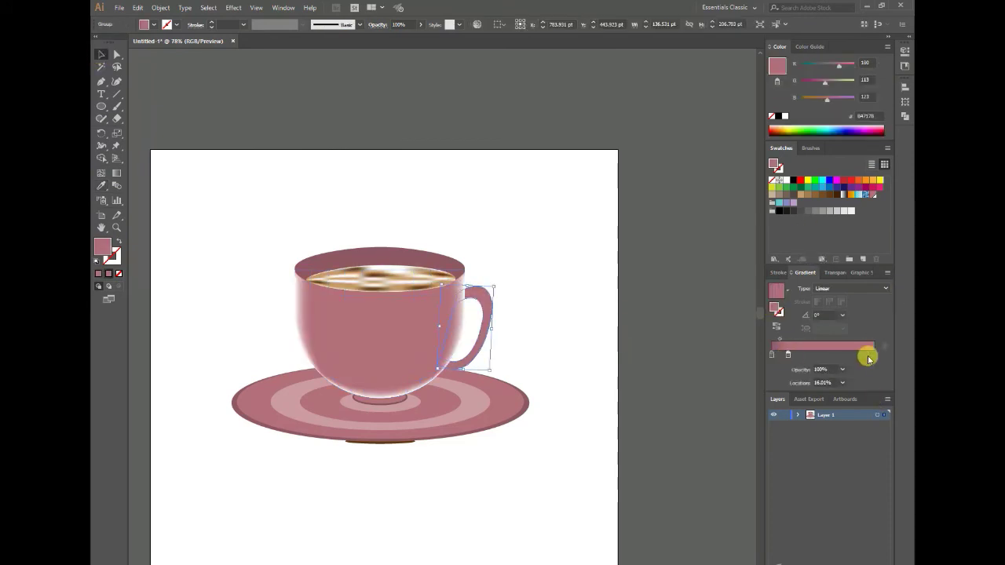
left_click(774, 358)
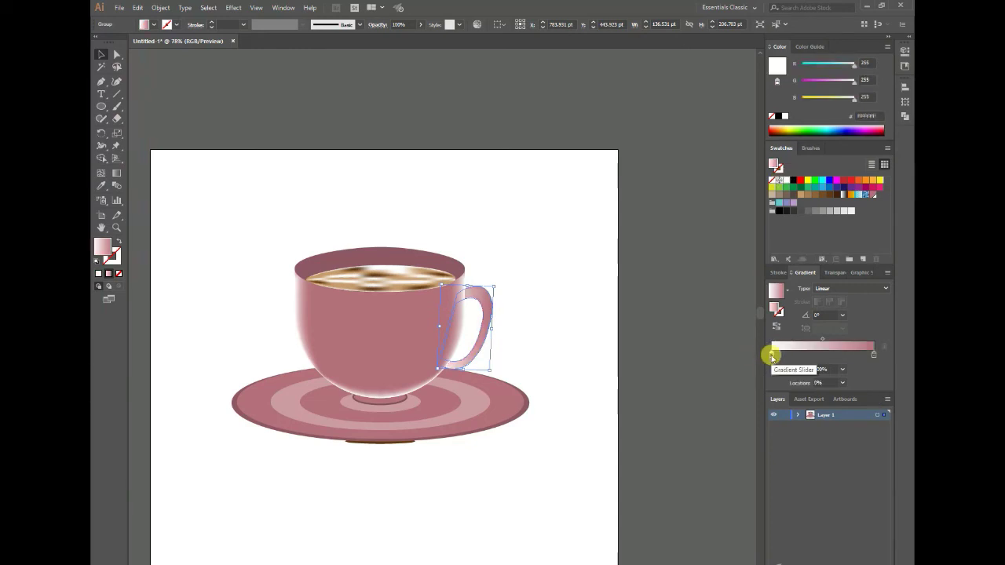
left_click(682, 117)
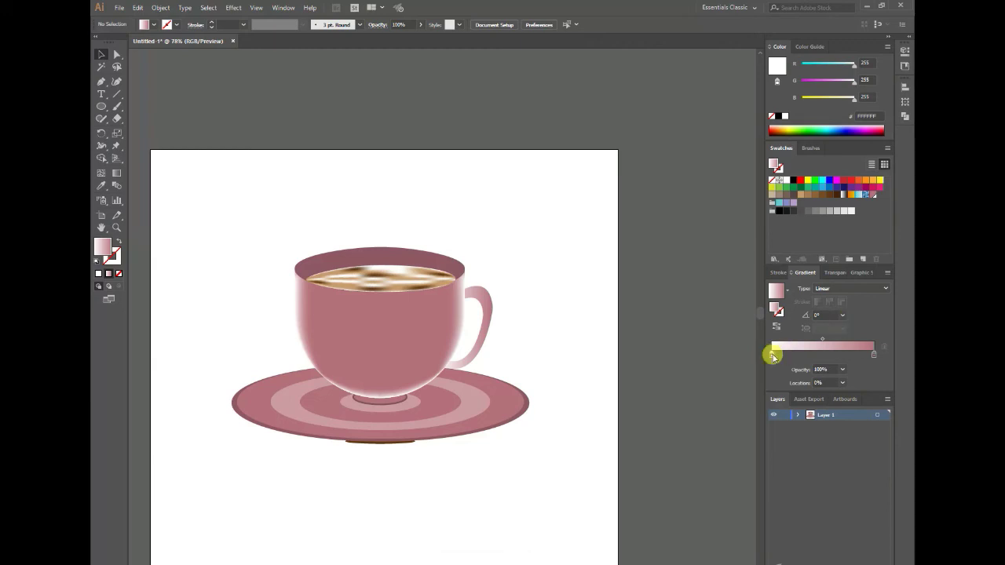
left_click(492, 303)
- Reverse the handle gradient to run pink to white, with the midpoint shifted toward white
mouse_move(768, 356)
left_mouse_down()
mouse_move(873, 353)
mouse_move(771, 354)
left_mouse_up()
left_click_drag(832, 353, 888, 347)
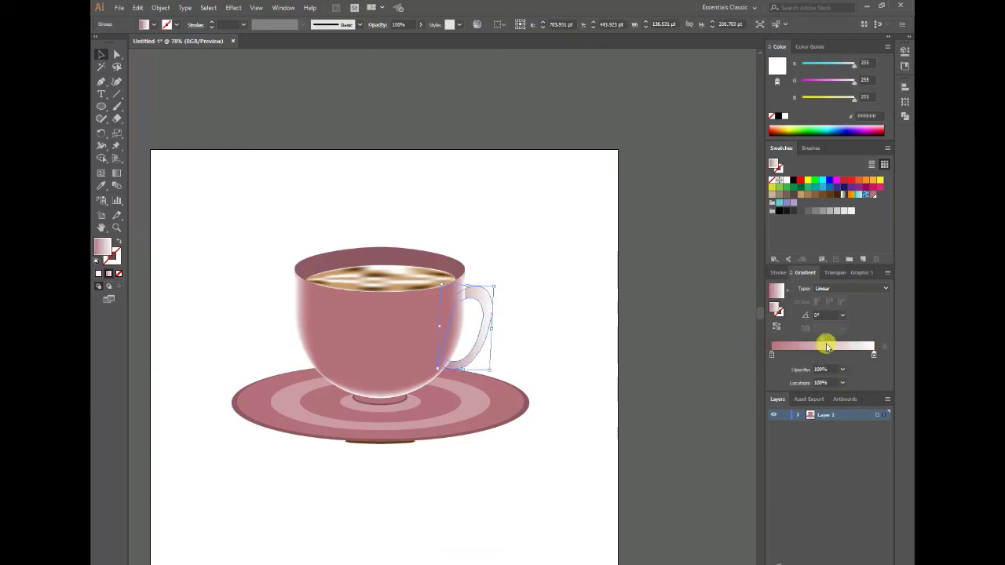
left_click_drag(824, 340, 843, 339)
left_click(534, 218)
left_click(487, 292)
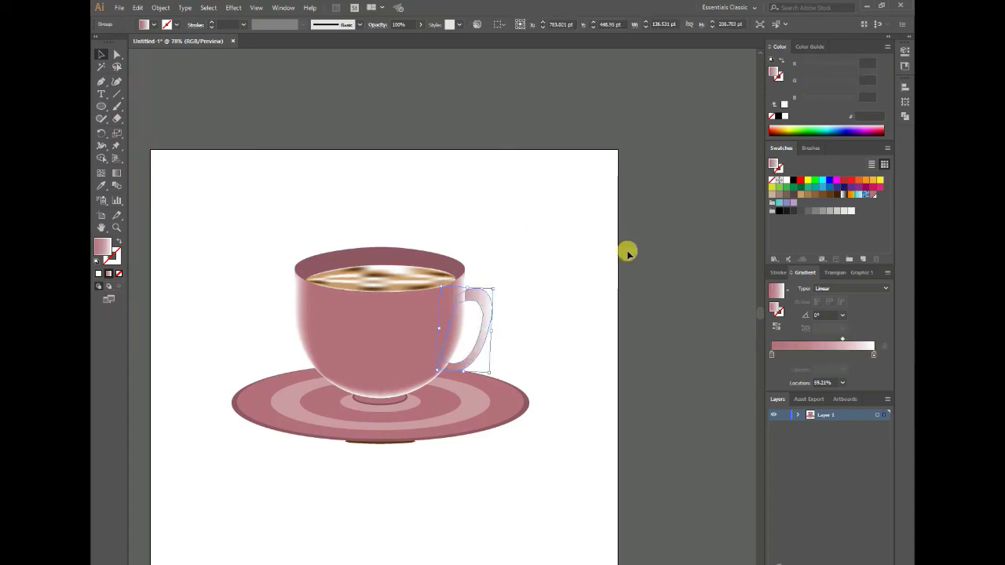
- Make the handle gradient radial, with the midpoint toward pink and the right stop pink
left_click(887, 288)
left_click(841, 309)
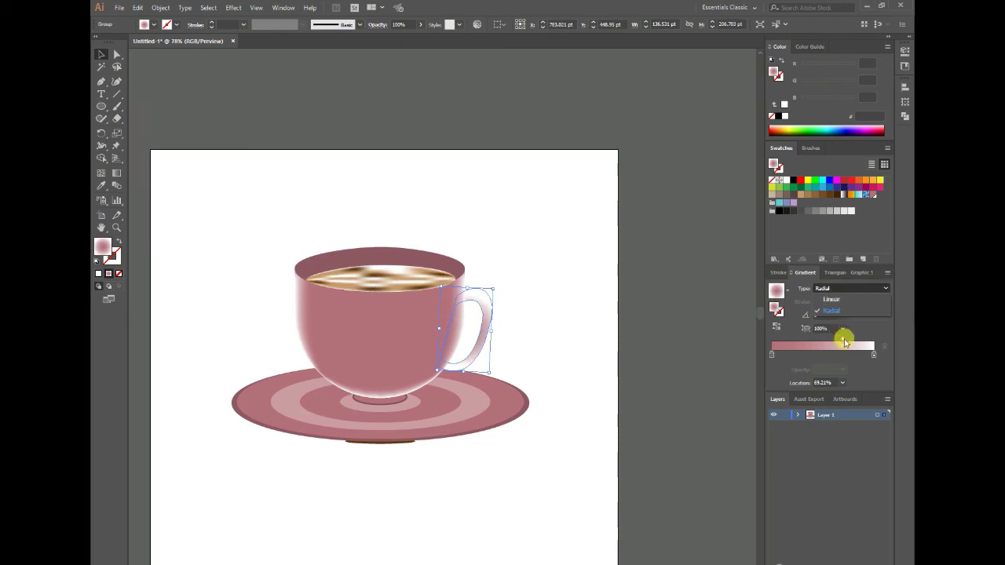
left_click_drag(842, 340, 829, 340)
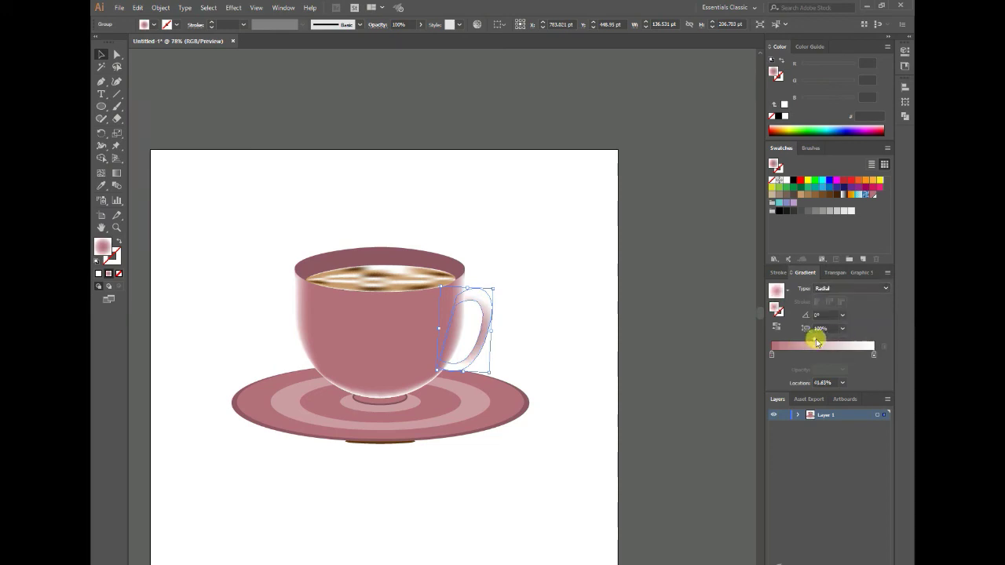
left_click(874, 354)
mouse_move(774, 354)
left_mouse_down()
mouse_move(824, 354)
mouse_move(795, 340)
mouse_move(830, 354)
left_mouse_up()
- Fine-tune the middle gradient stop's position and review the handle at fit-to-window view
left_click(571, 261)
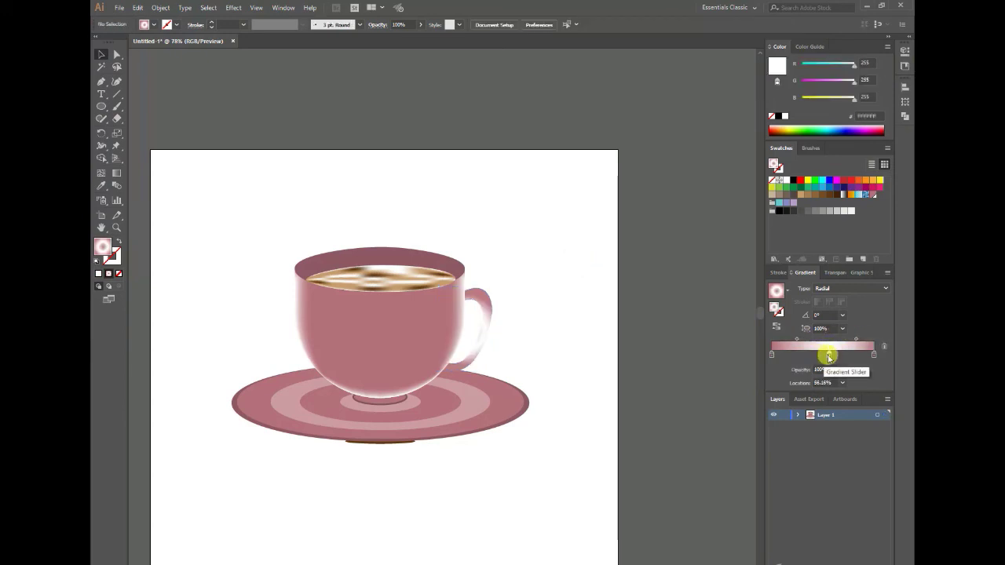
left_click_drag(830, 354, 834, 356)
left_click(487, 322)
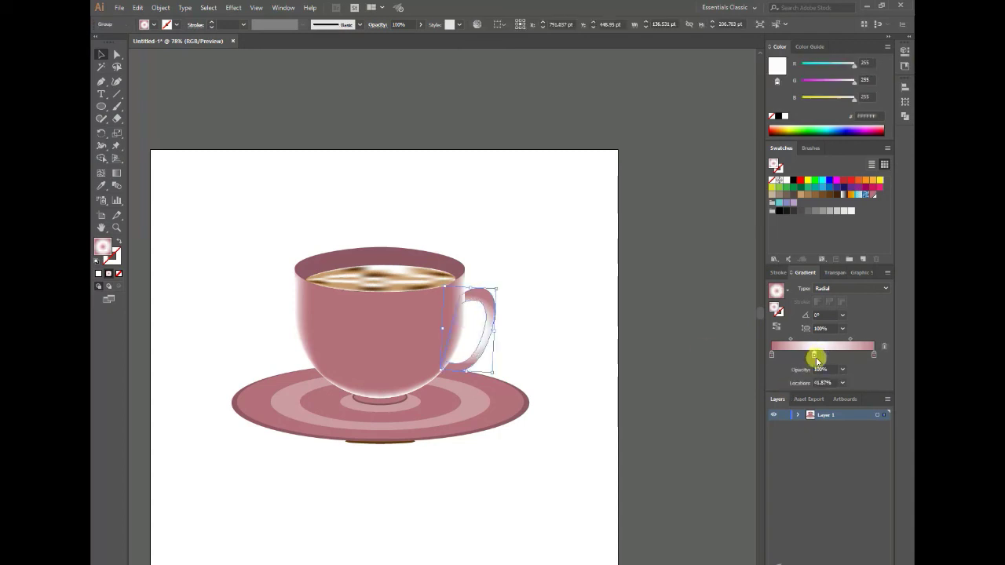
left_click_drag(812, 355, 807, 355)
left_click(657, 291)
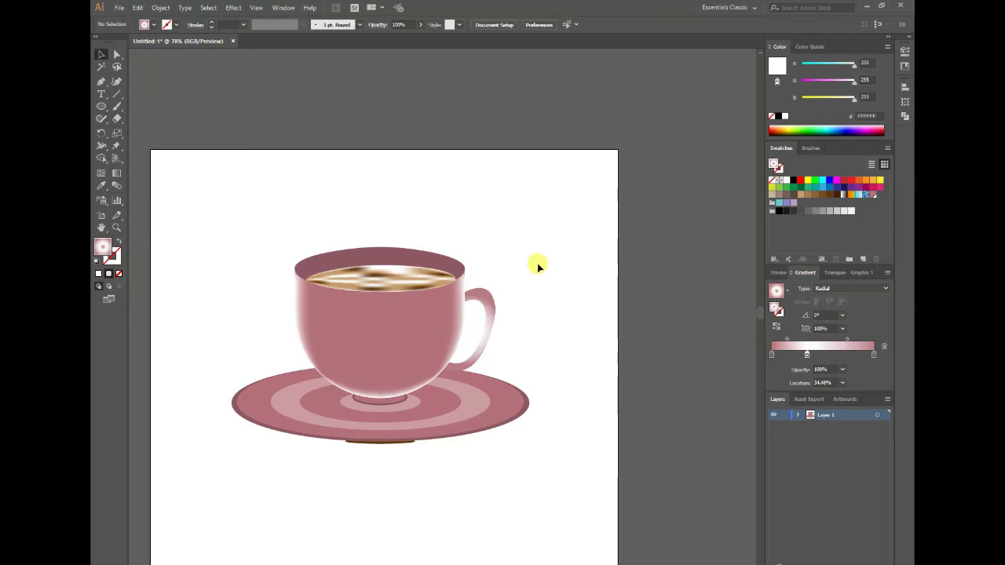
key("ctrl+0")
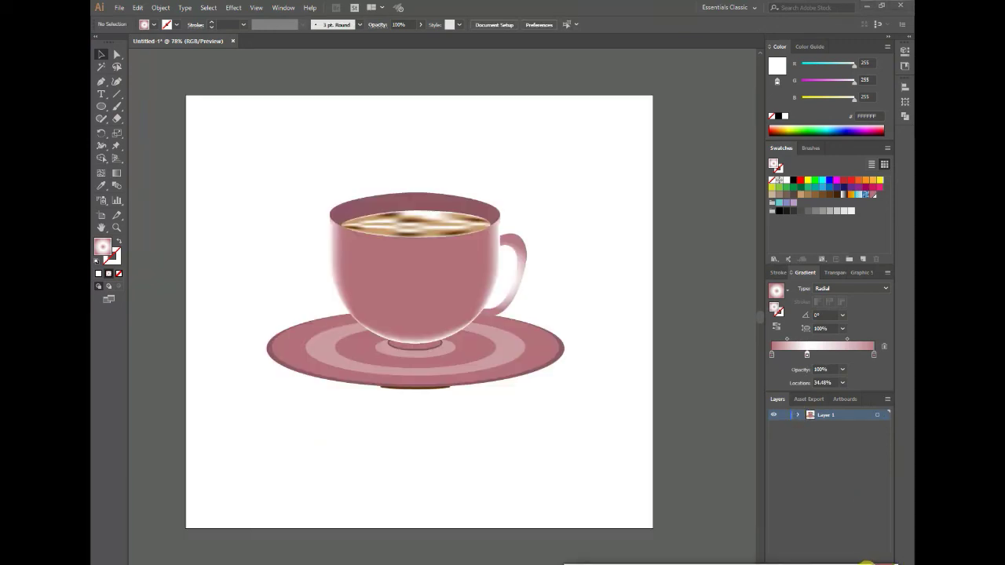
- On a new layer below the cup, draw an artboard-sized gradient rectangle with a dark brown end stop
left_click(856, 564)
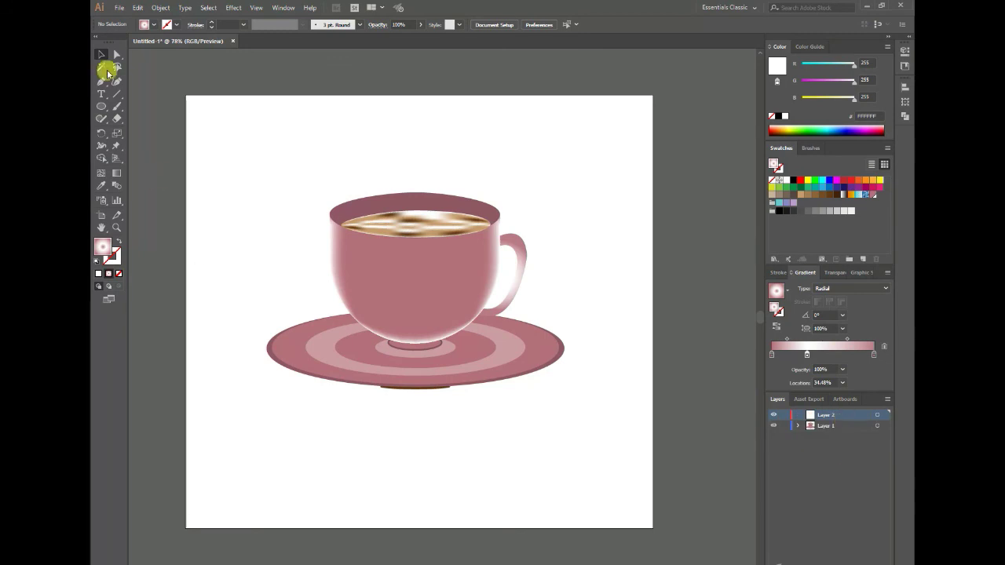
mouse_move(101, 106)
left_mouse_down()
mouse_move(646, 142)
mouse_move(653, 527)
left_mouse_up()
left_click_drag(827, 415, 853, 432)
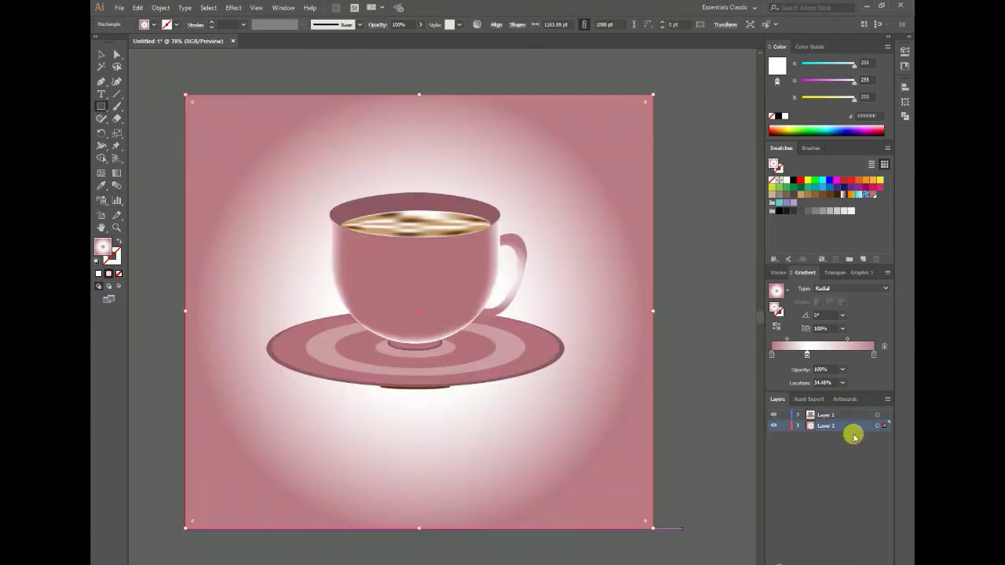
left_click(875, 355)
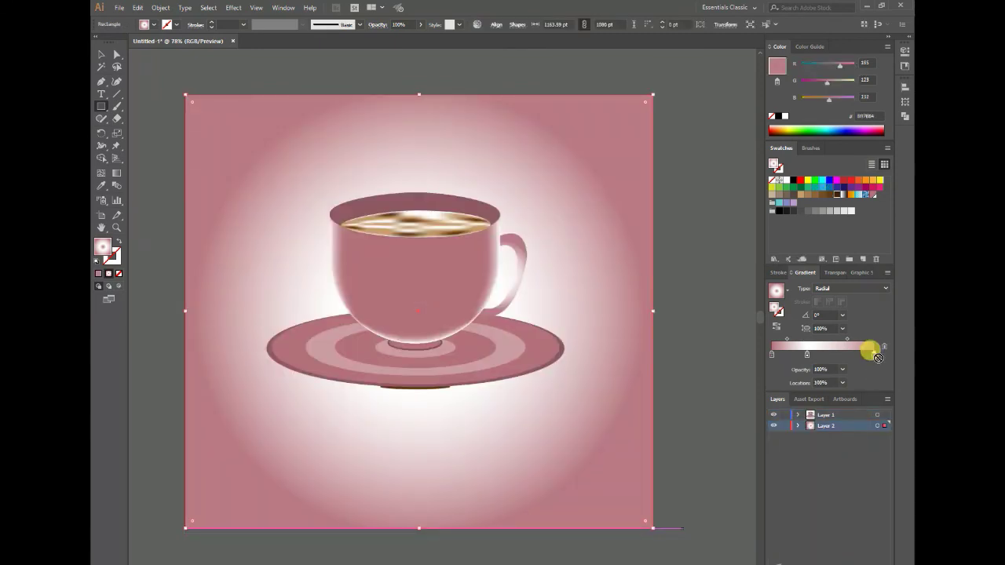
mouse_move(835, 195)
left_mouse_down()
mouse_move(855, 352)
mouse_move(846, 367)
mouse_move(896, 350)
left_mouse_up()
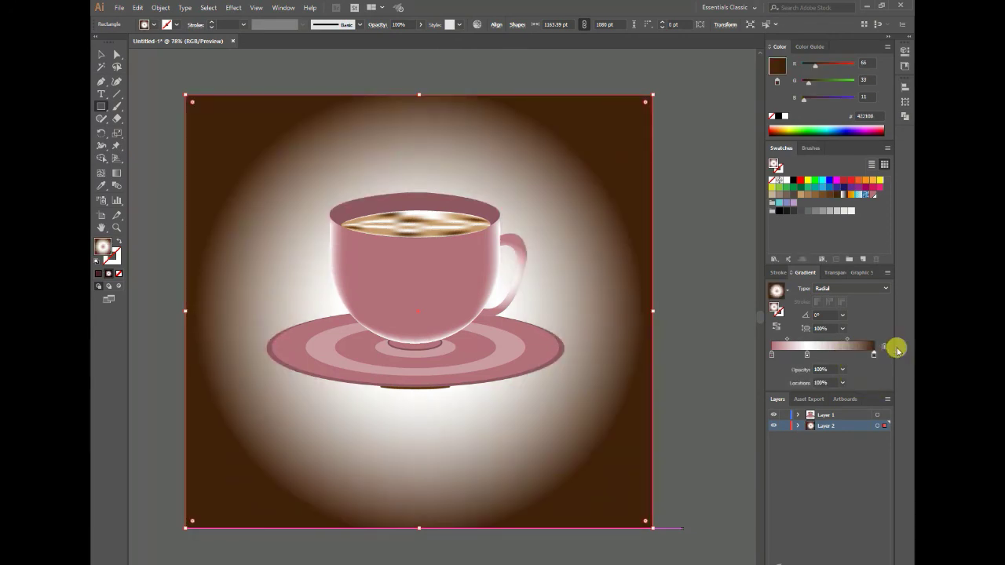
- Apply a 3D Extrude & Bevel effect to the cup handle with Preview on
left_click(520, 259)
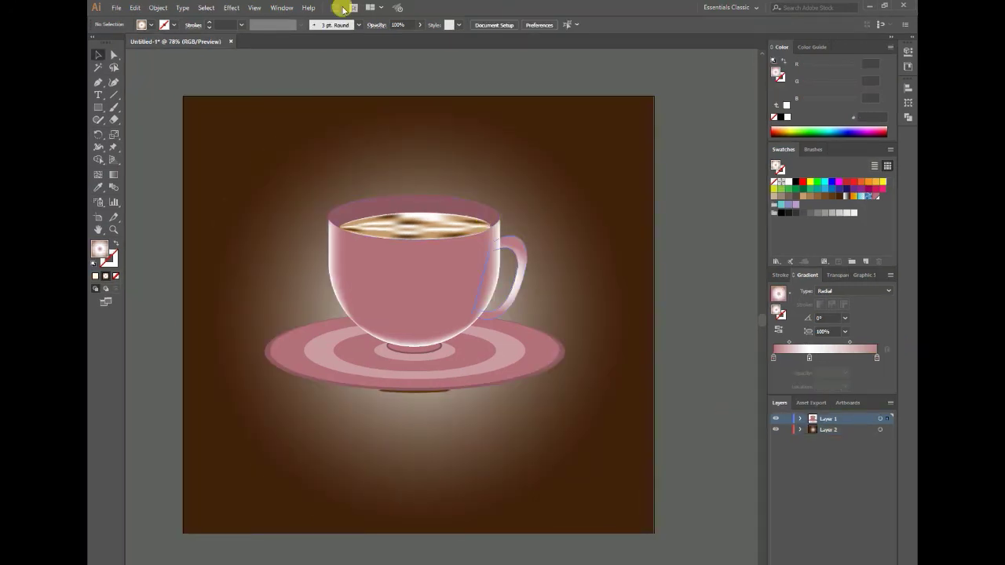
left_click(232, 7)
mouse_move(259, 67)
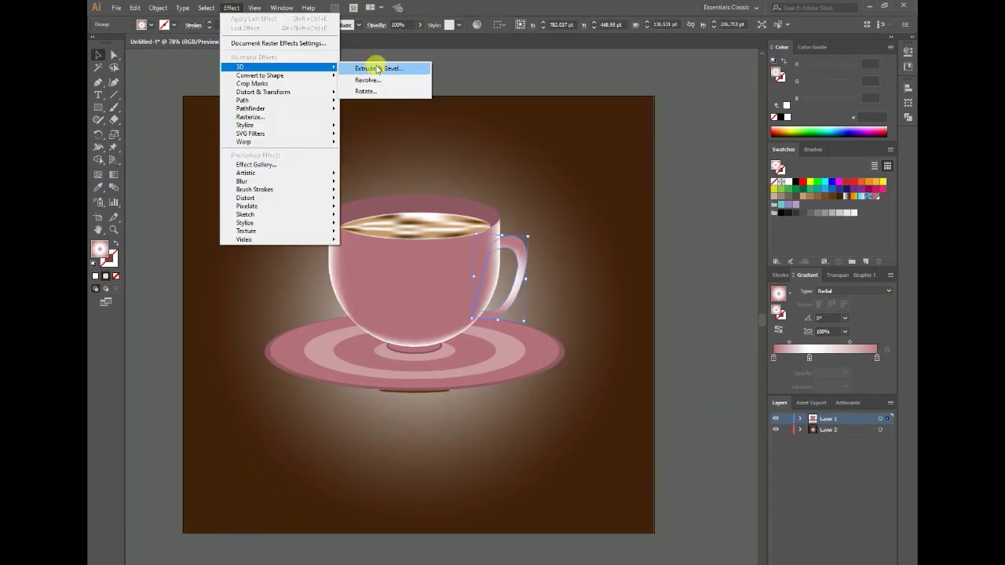
left_click(381, 67)
left_click(595, 390)
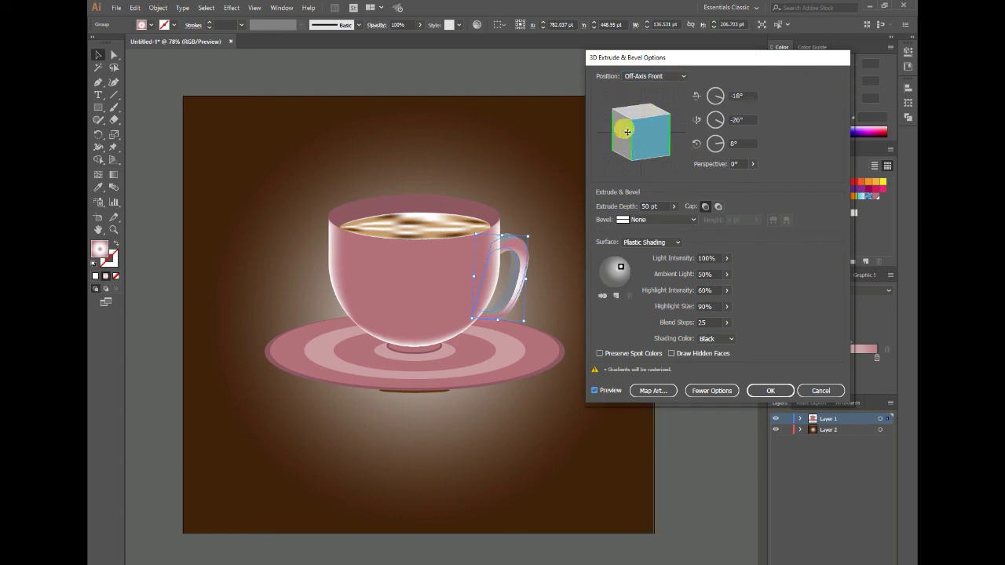
- Rotate the handle's 3D extrusion to about -31°, -29°, 10°
left_click_drag(645, 131, 645, 125)
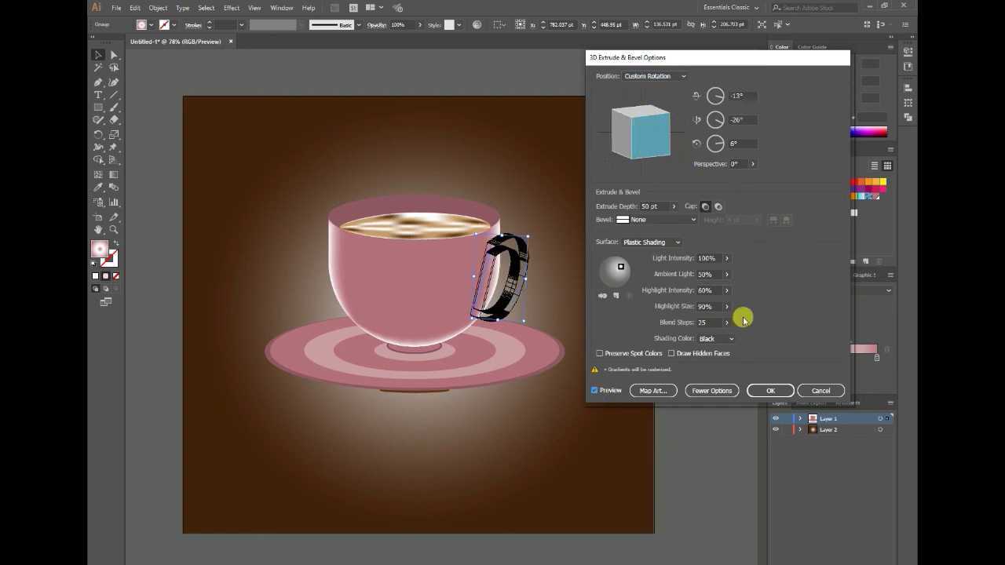
left_click(644, 131)
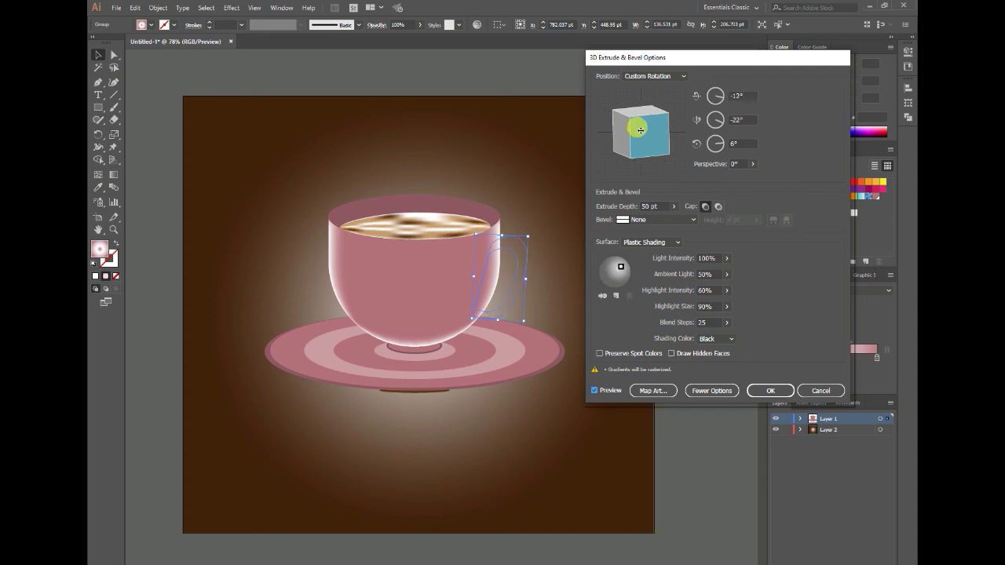
left_click_drag(640, 130, 635, 129)
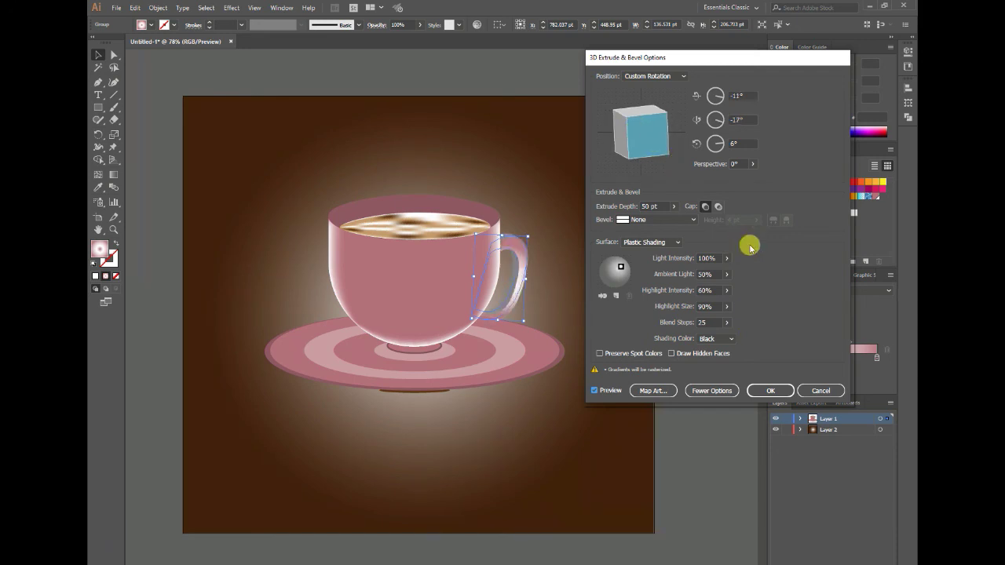
left_click(640, 143)
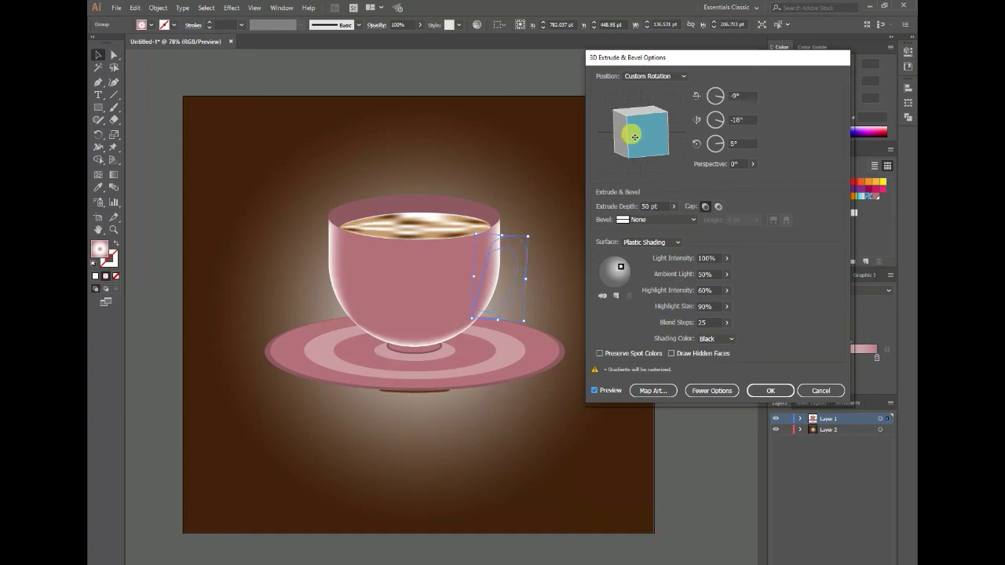
mouse_move(626, 134)
left_mouse_down()
mouse_move(671, 148)
mouse_move(642, 141)
mouse_move(649, 135)
left_mouse_up()
left_click(641, 113)
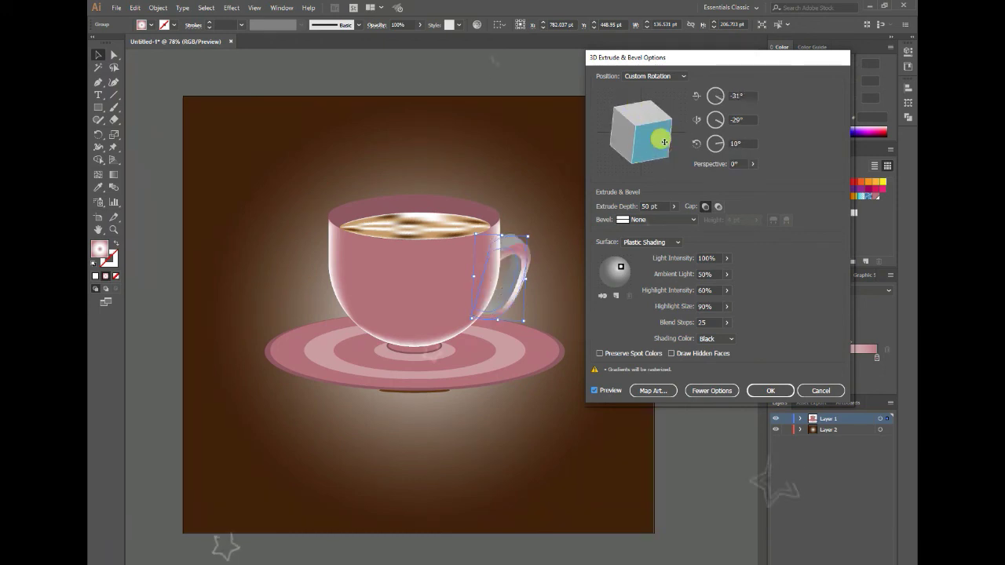
- Set the cup rim stroke to colour 683A42 with a 4 pt weight
double_click(100, 249)
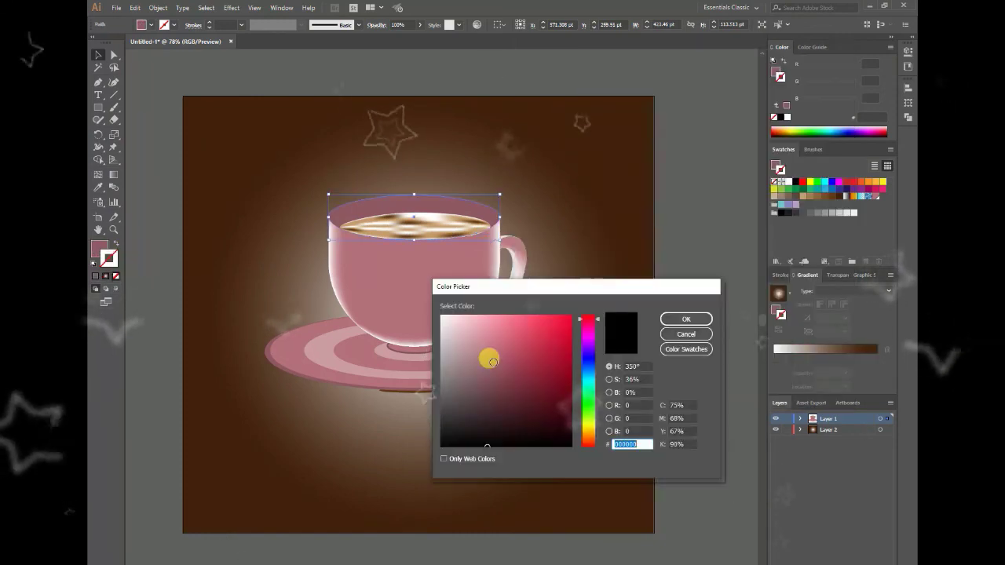
left_click(500, 393)
left_click(686, 320)
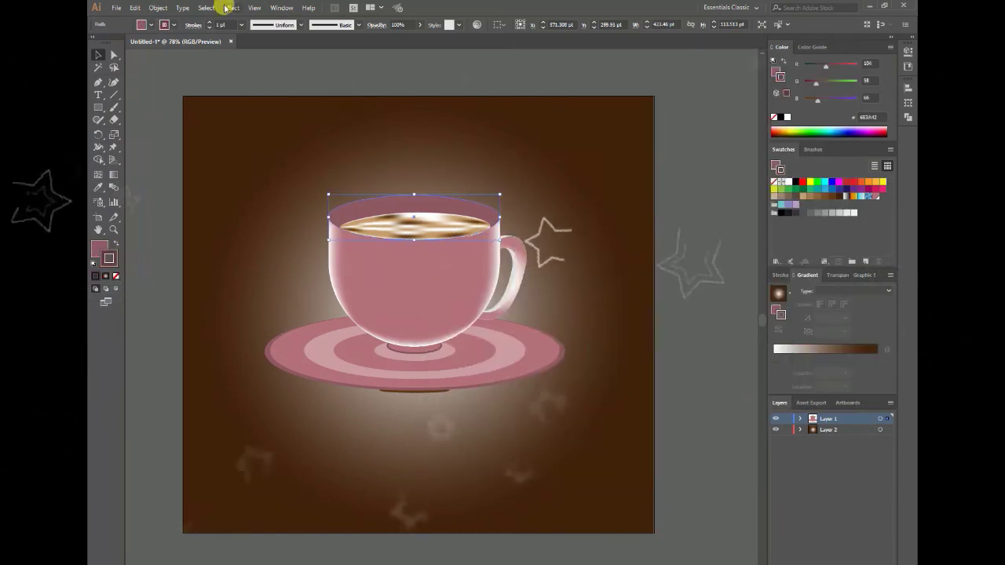
left_click(241, 24)
left_click(255, 106)
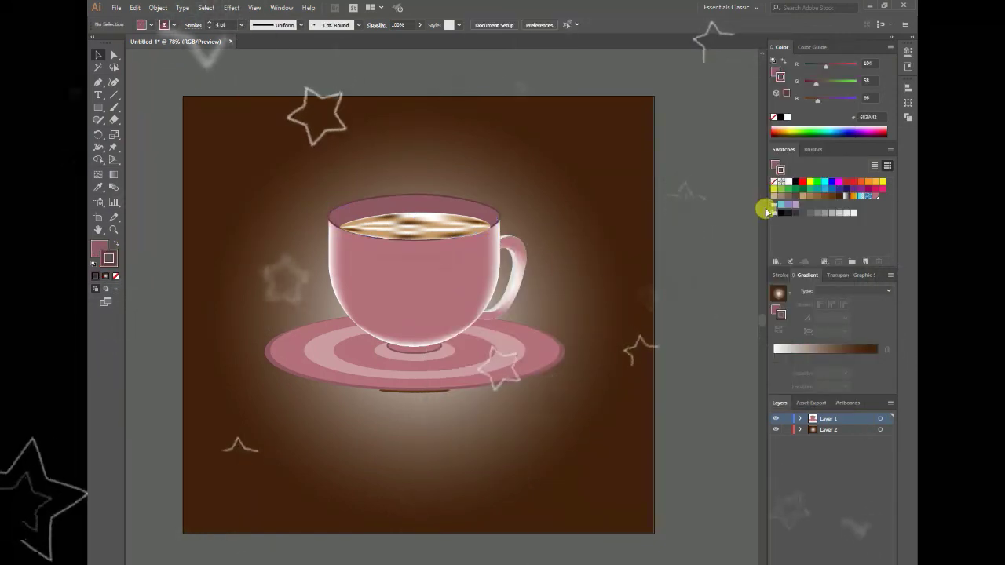